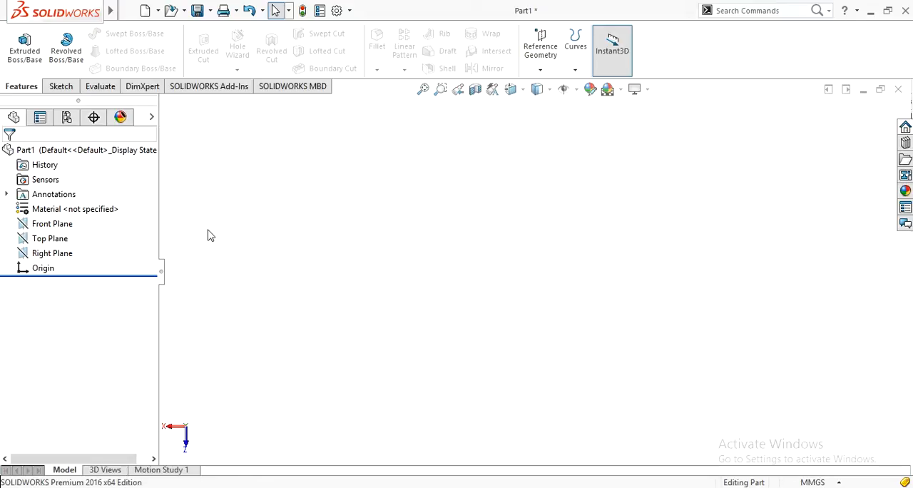
On the Front Plane, sketch a closed rectangle about 134 mm by 26 mm from the origin with connected lines.
click(37, 227)
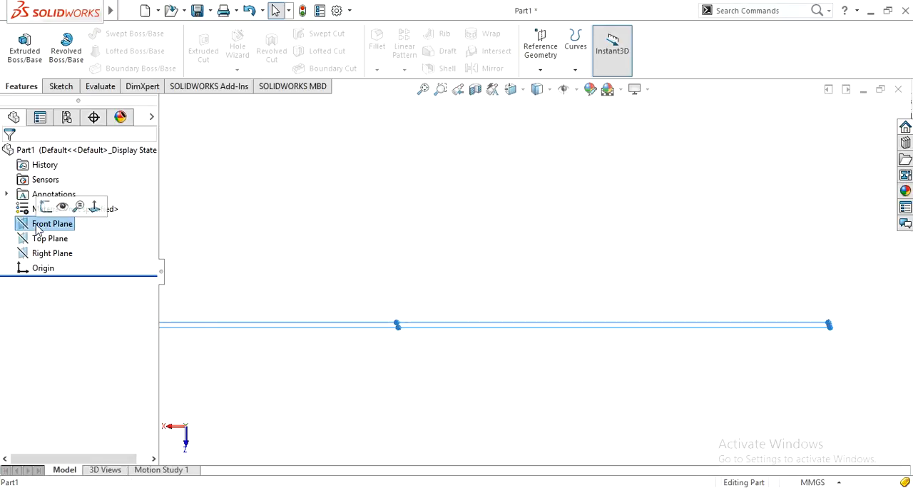
click(45, 206)
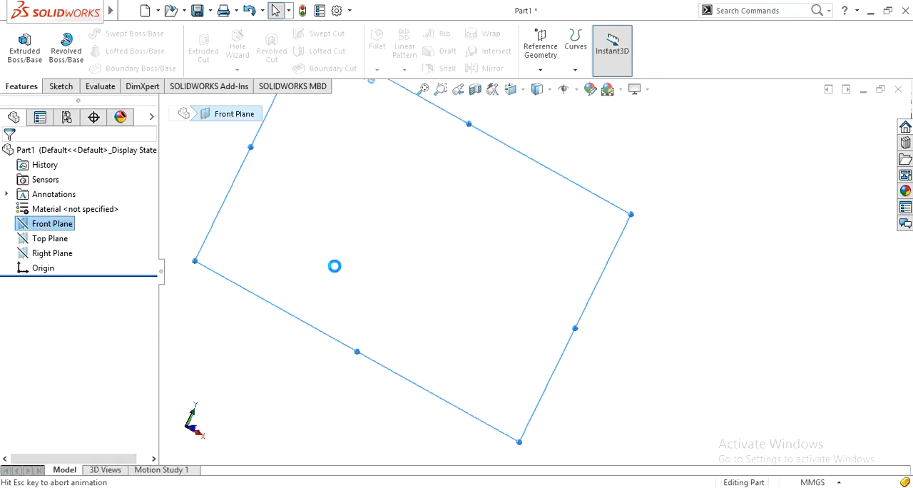
click(283, 280)
click(87, 34)
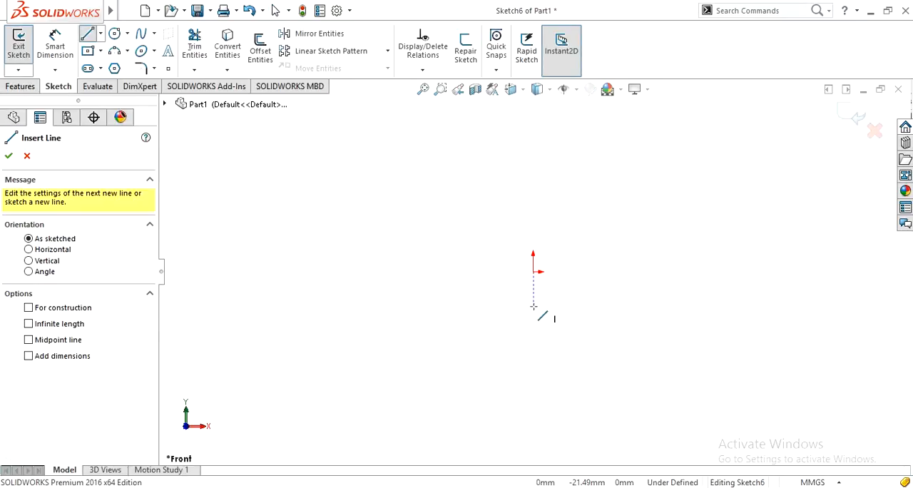
click(534, 272)
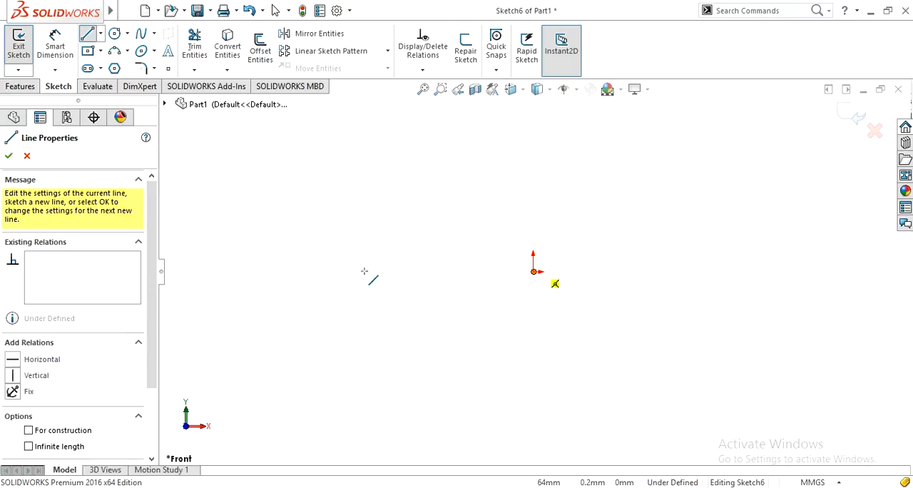
click(314, 272)
click(315, 229)
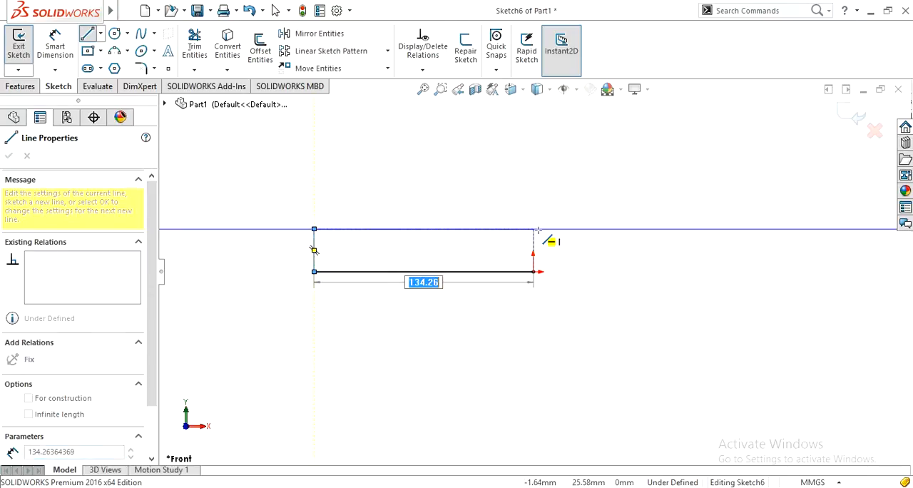
click(534, 229)
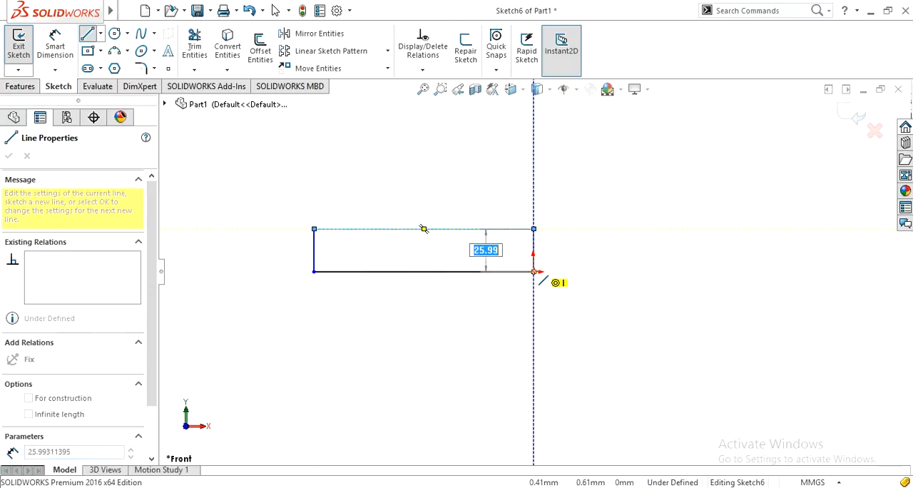
click(533, 272)
Dimension the rectangle's vertical side at the origin as 1in/2 (12.70 mm).
right_drag(586, 303, 584, 231)
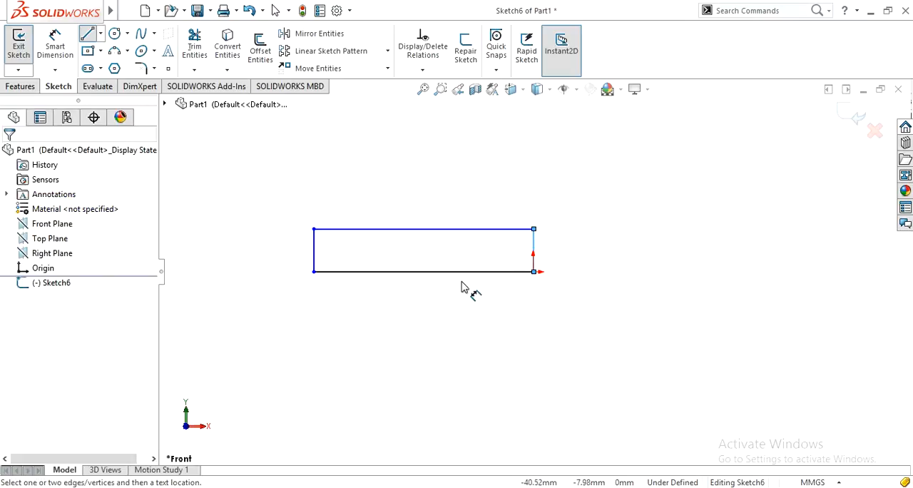
click(535, 257)
click(568, 338)
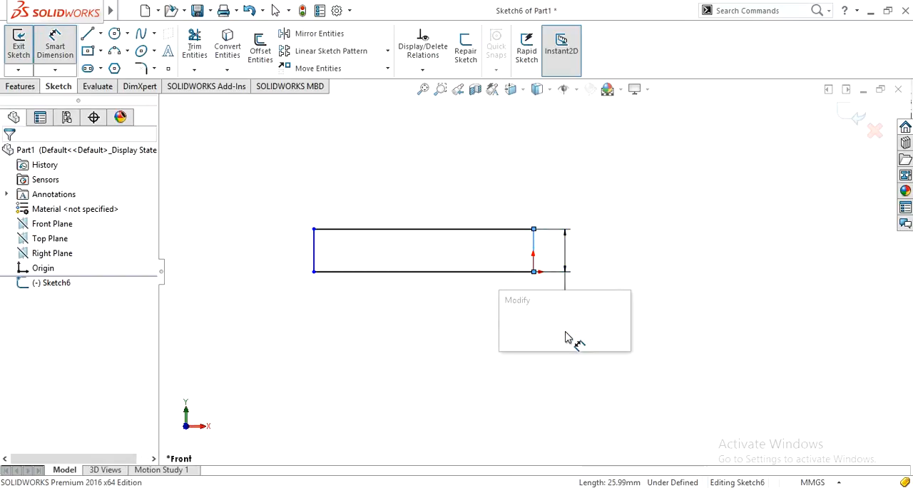
text(1in)
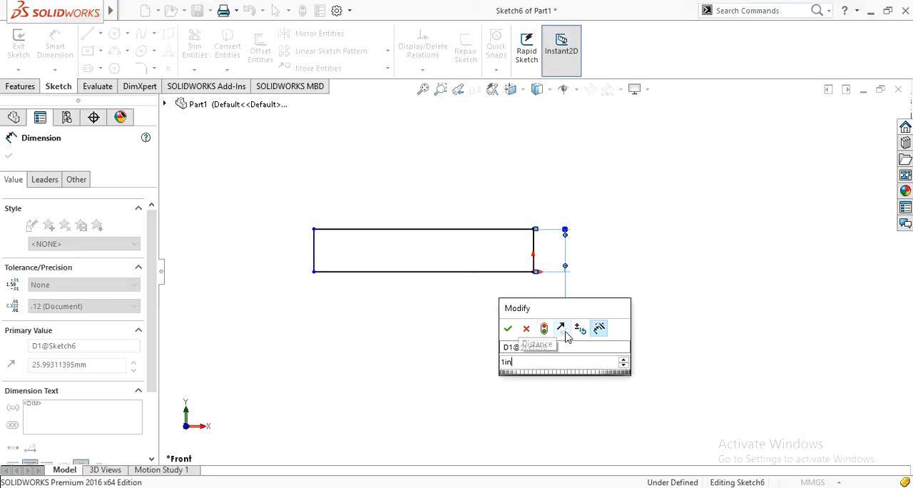
text(/2)
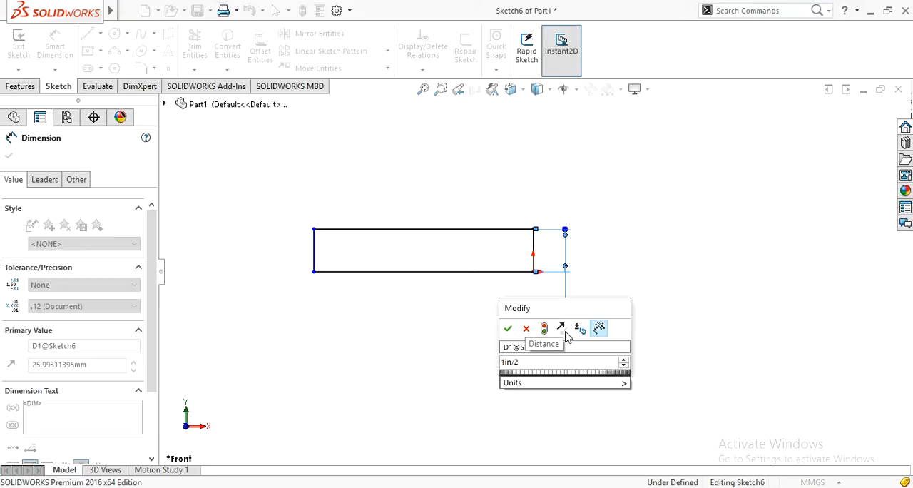
key(Return)
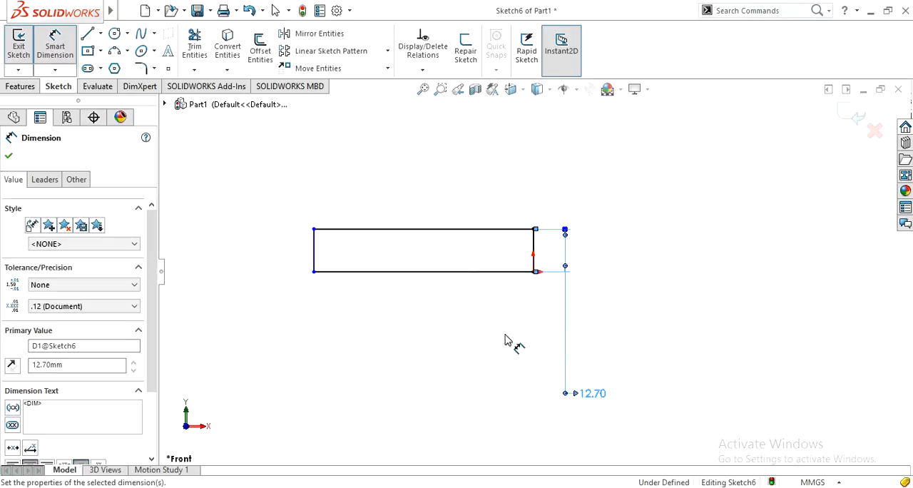
Dimension the rectangle's lower horizontal line and set its length to 50 mm.
click(401, 279)
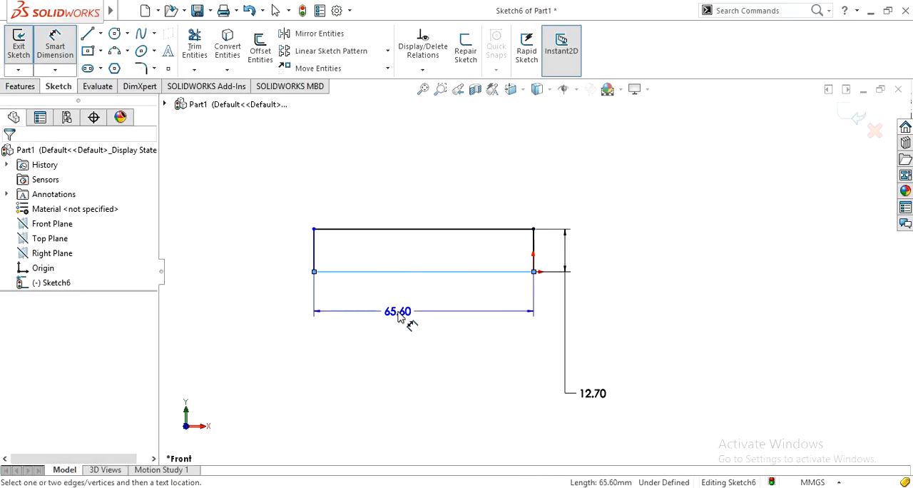
click(400, 317)
key(Return)
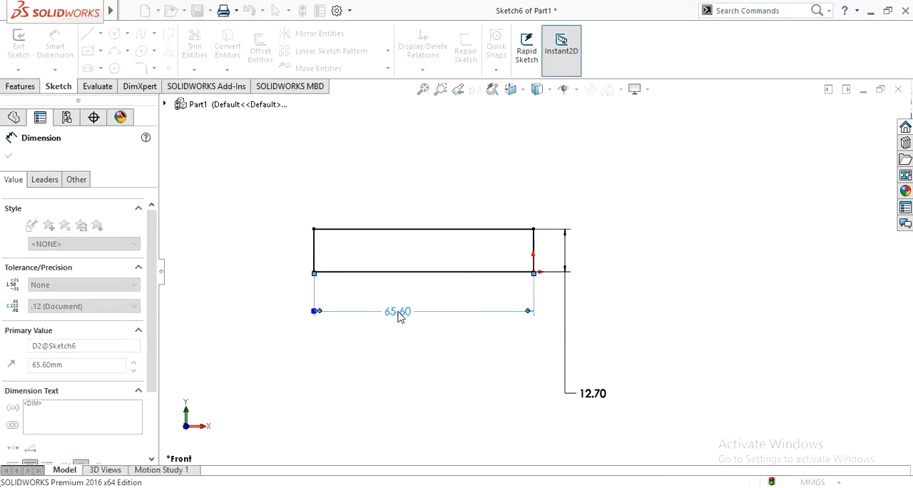
click(8, 156)
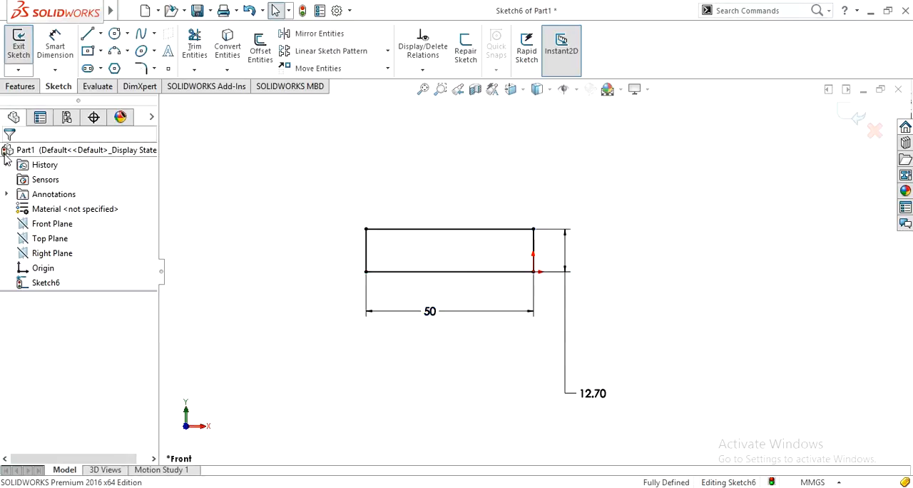
Revolve the rectangle 360° about its lower horizontal line and display the resulting solid shaded with edges.
click(20, 86)
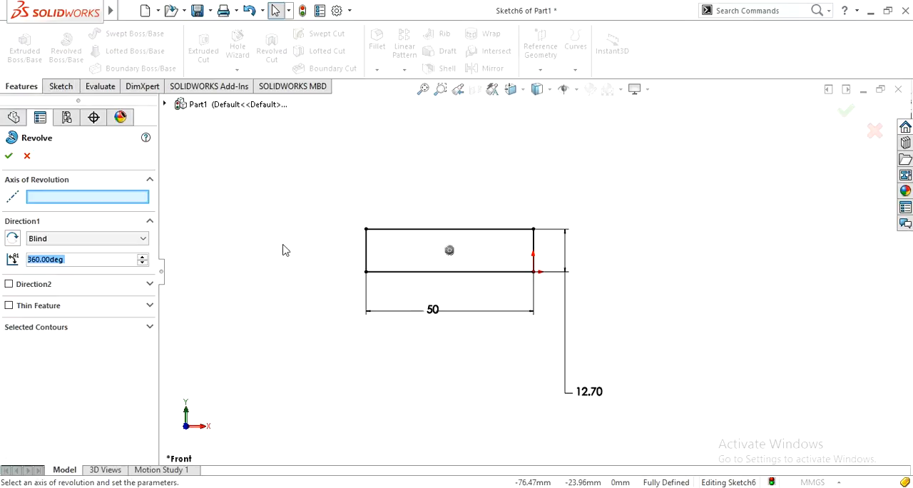
click(449, 194)
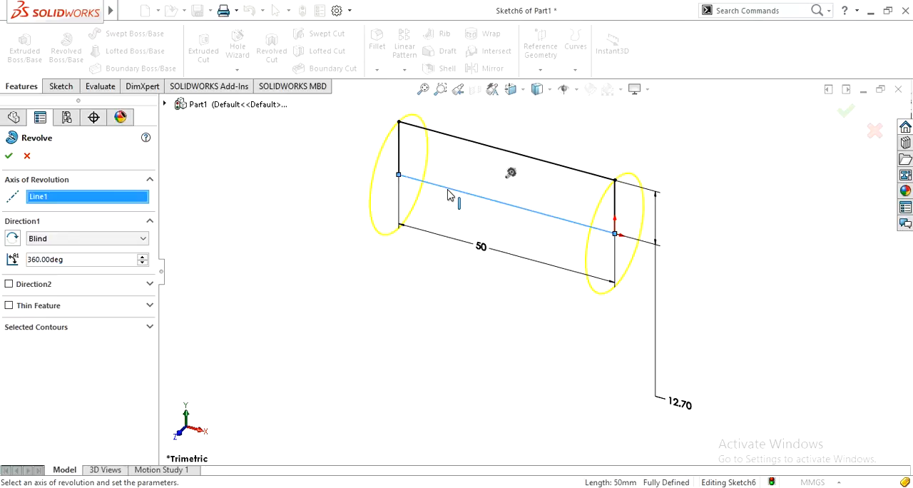
click(8, 157)
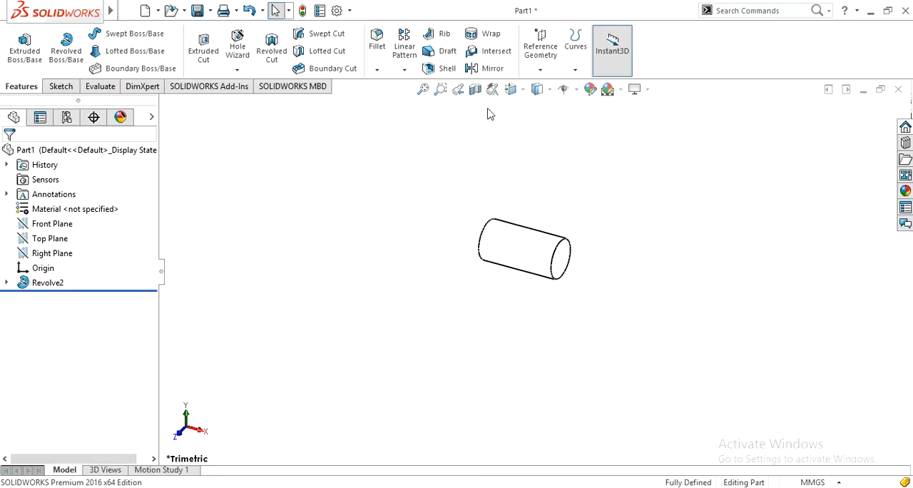
click(547, 96)
click(543, 121)
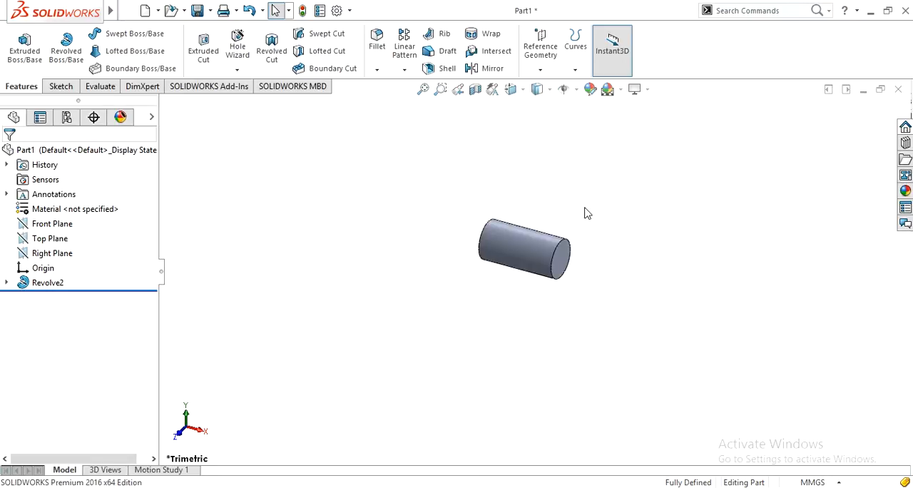
Start a new sketch on the cylinder's circular end face at the origin and view it head-on.
middle_drag(599, 282, 604, 226)
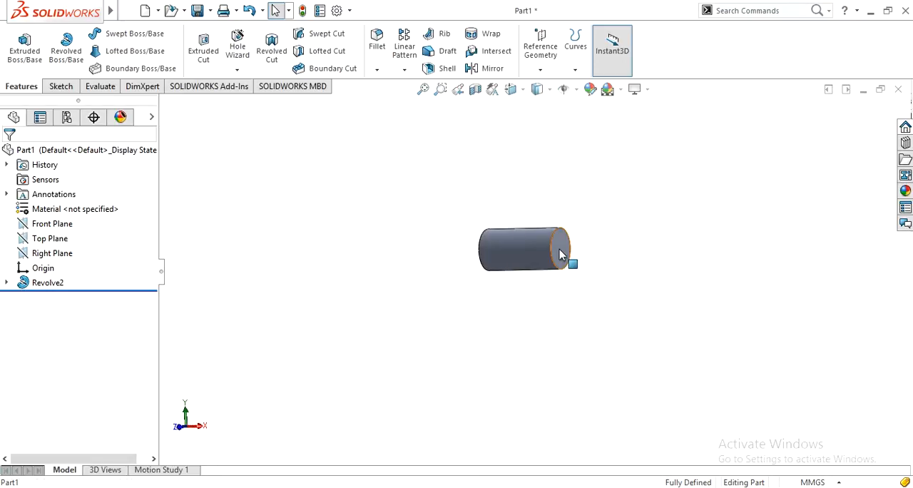
click(563, 250)
click(612, 208)
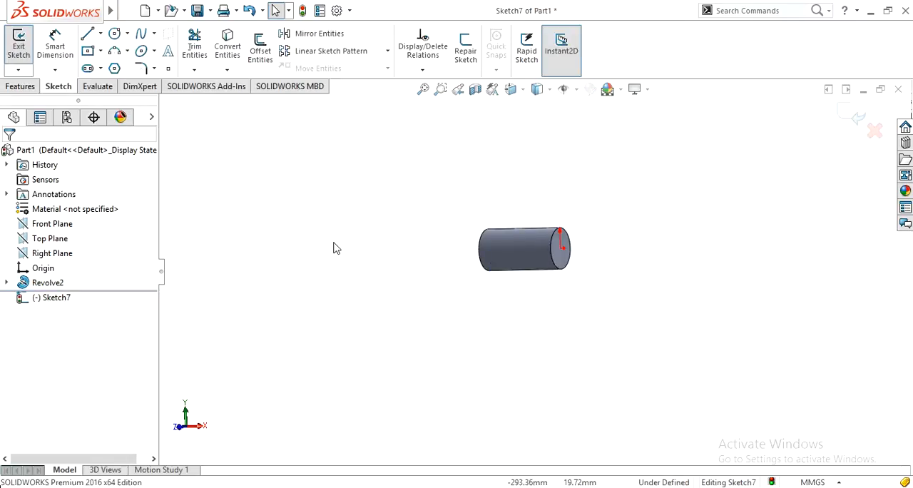
key(ctrl+8)
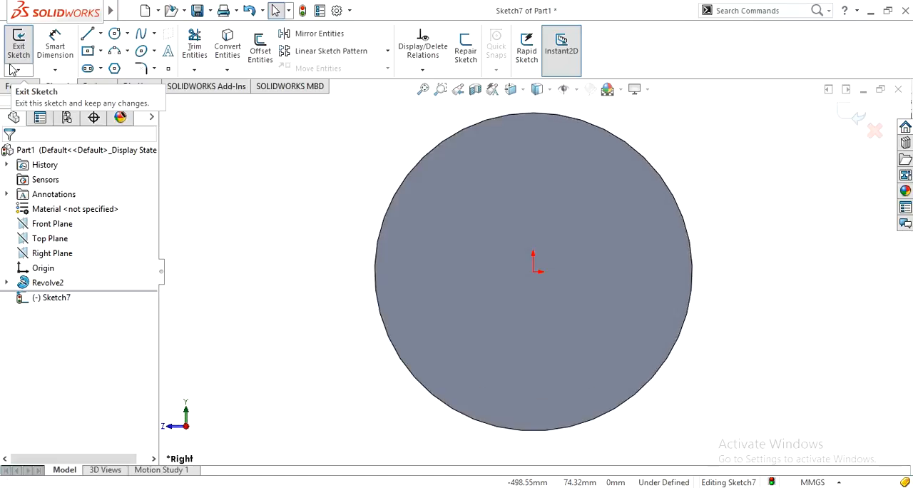
click(125, 13)
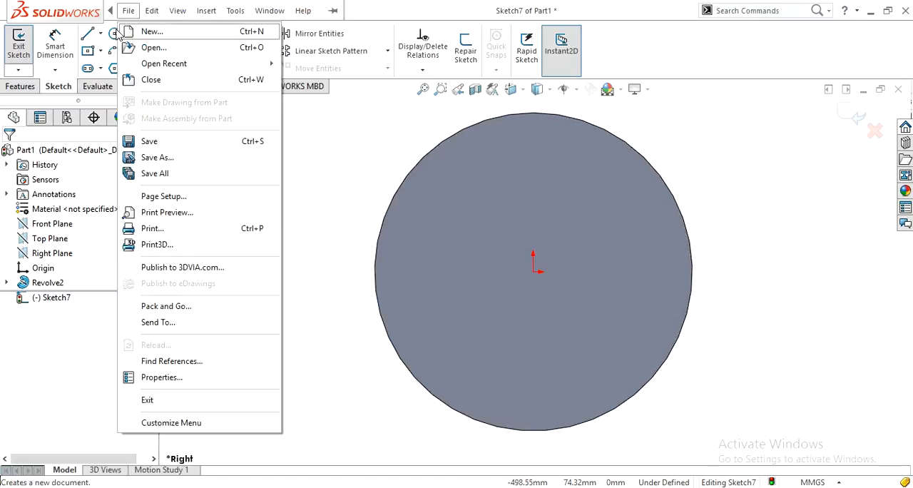
click(113, 69)
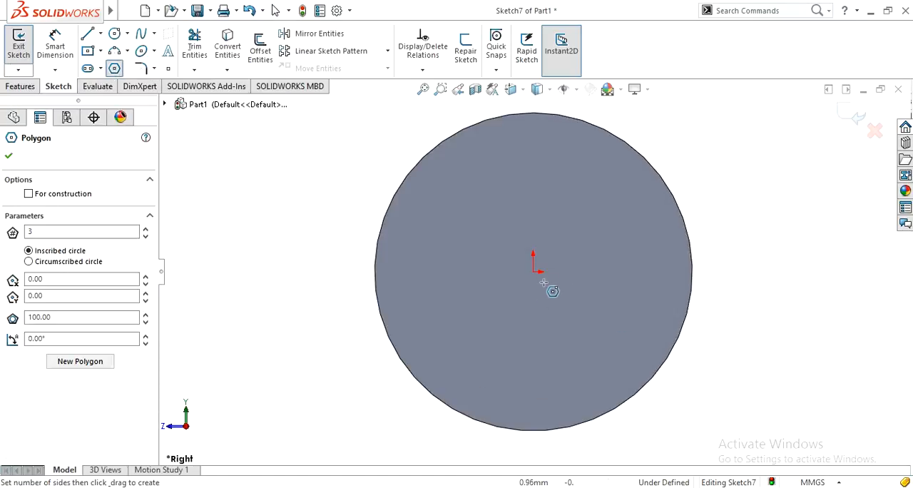
drag(533, 272, 506, 246)
scroll(508, 249, up, 5)
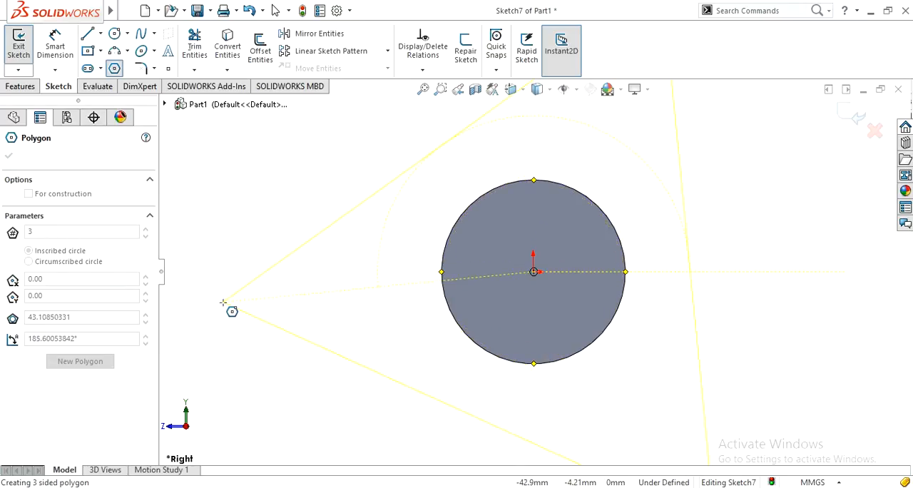
key(Escape)
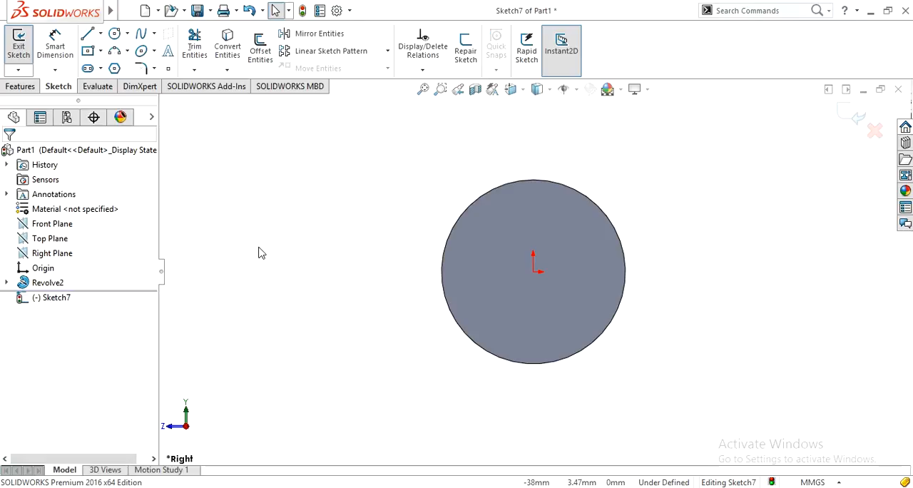
Sketch a 6-sided polygon centred on the origin around the cylinder, with an inscribed circle about 32 mm in diameter.
click(114, 68)
double_click(46, 233)
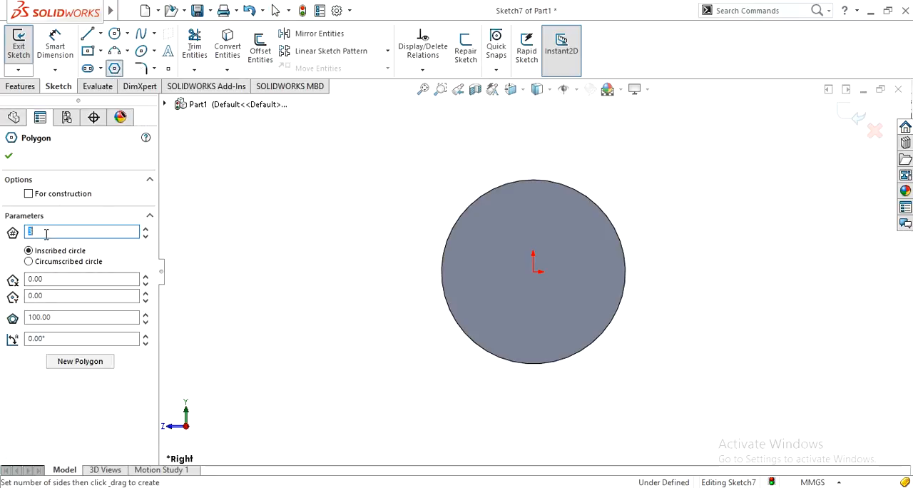
text(6)
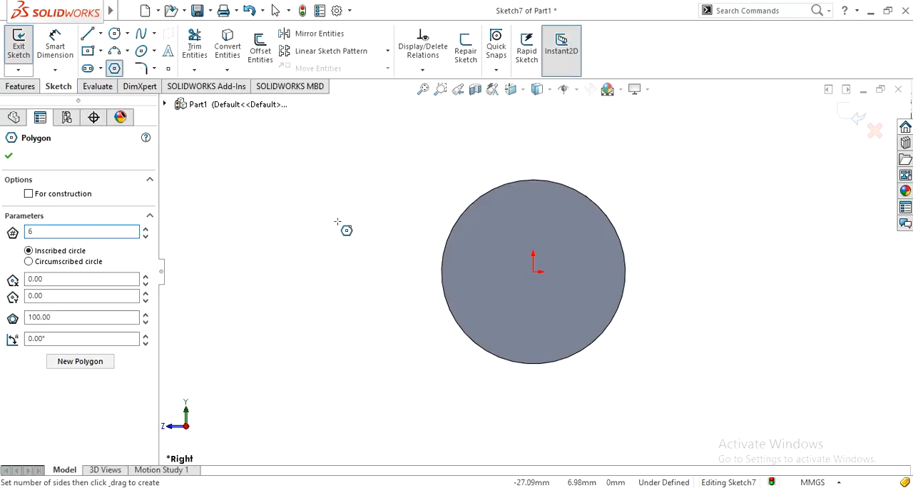
mouse_move(533, 271)
mouse_down()
mouse_move(428, 347)
mouse_move(417, 339)
mouse_up()
Dimension the gap between the hexagon's inscribed circle and the cylinder's edge, setting it to 3 mm.
right_drag(325, 338, 321, 252)
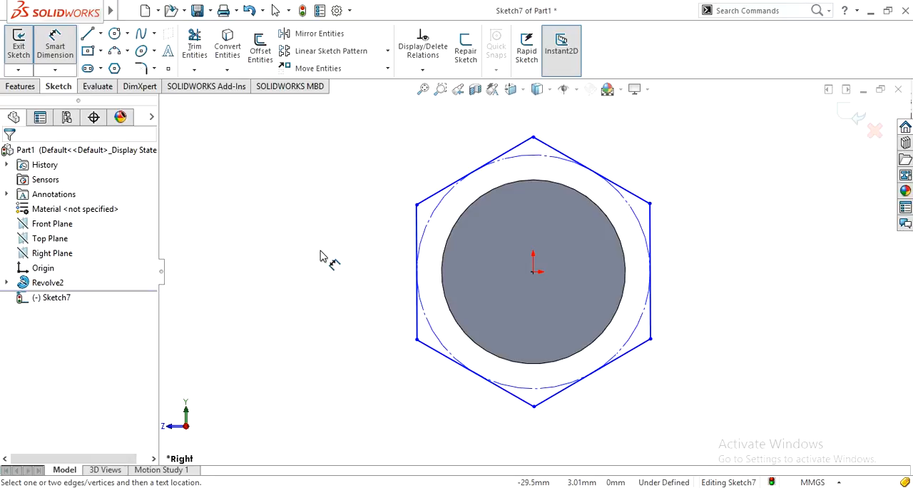
click(442, 336)
click(458, 326)
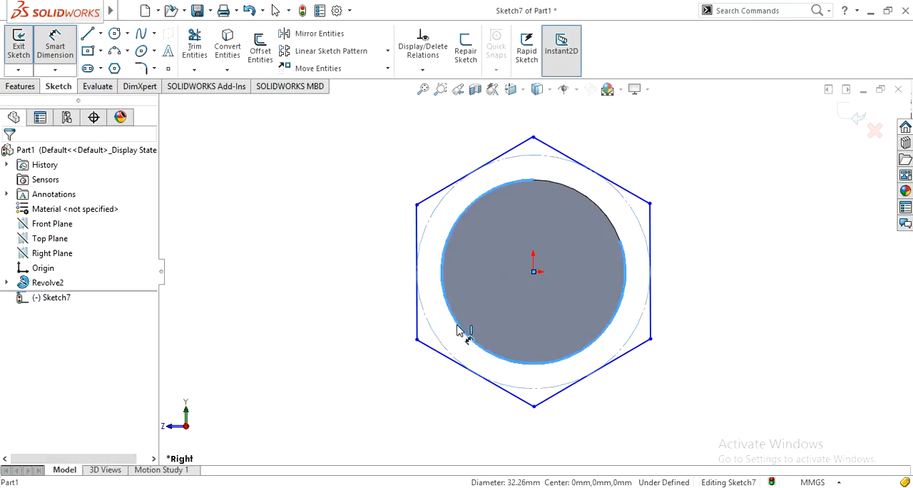
click(378, 383)
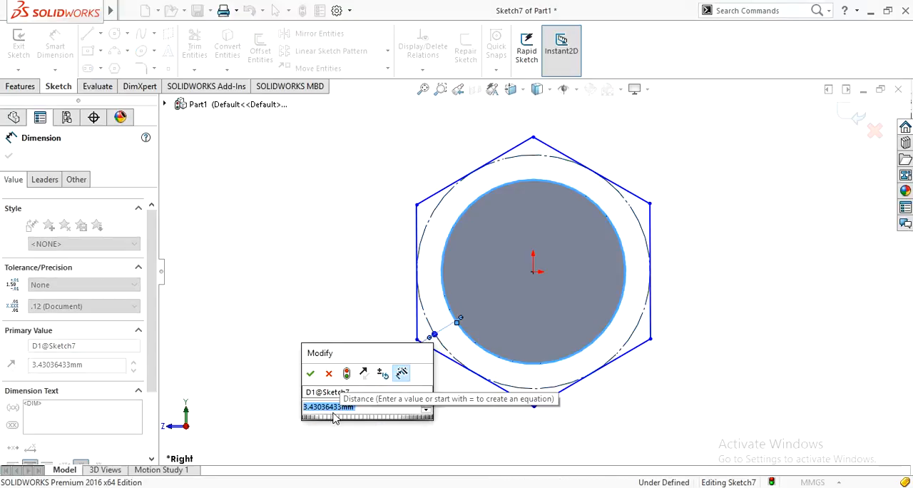
text(3)
click(311, 374)
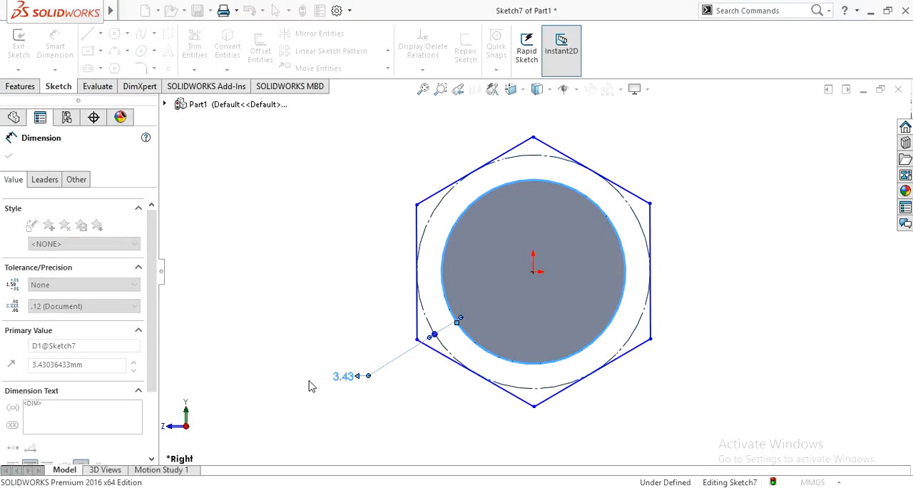
Extrude the hexagon sketch 10 mm blind, away from the cylinder, merging the result to form the bolt head.
mouse_move(333, 347)
middle_down()
mouse_move(335, 337)
mouse_move(409, 332)
mouse_move(434, 344)
mouse_move(393, 371)
middle_up()
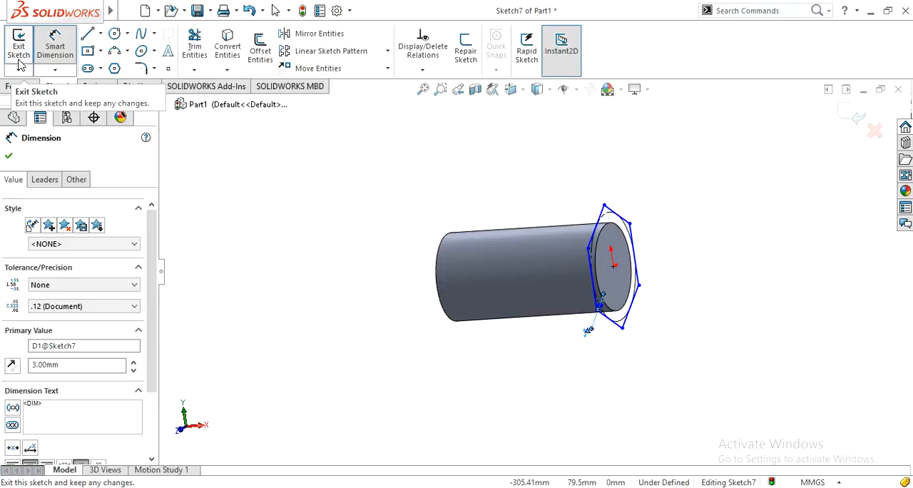
click(14, 87)
click(24, 50)
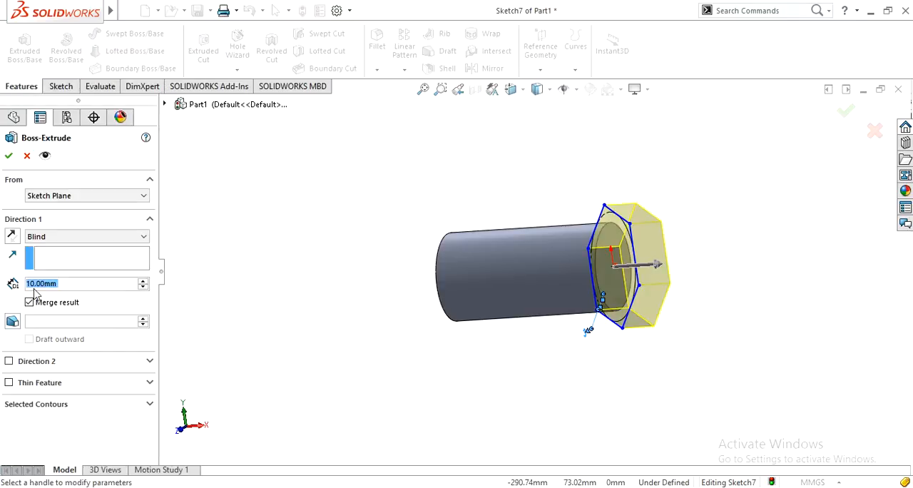
click(8, 158)
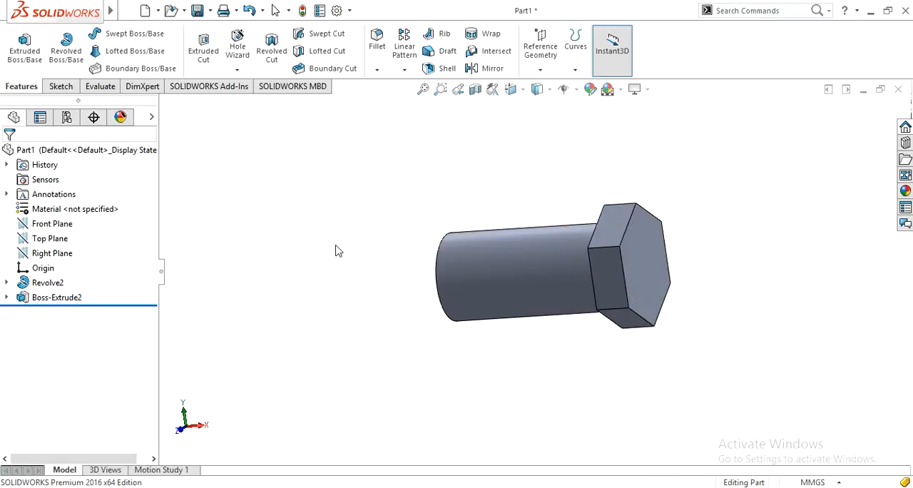
middle_drag(338, 251, 388, 245)
scroll(373, 281, up, 3)
middle_drag(373, 281, 619, 276)
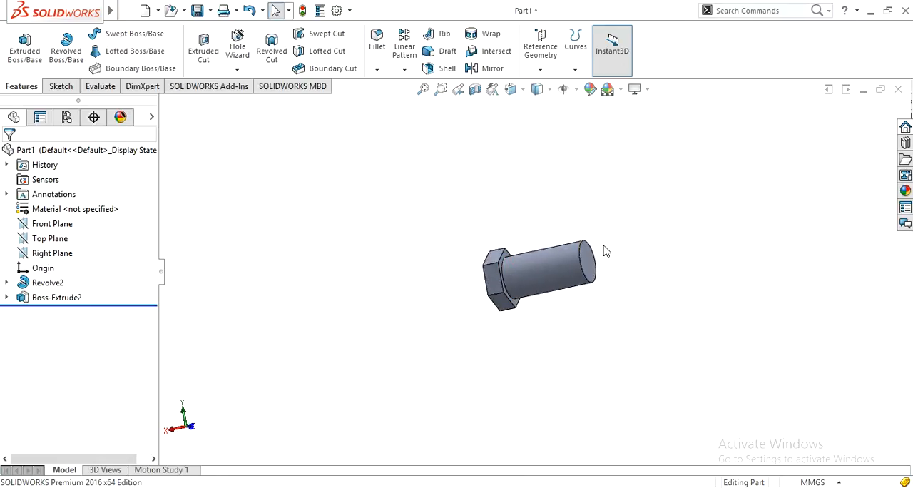
Sketch a 25.4 mm diameter circle centred on the origin on the shank's free end face, matching its circular edge.
scroll(605, 249, down, 2)
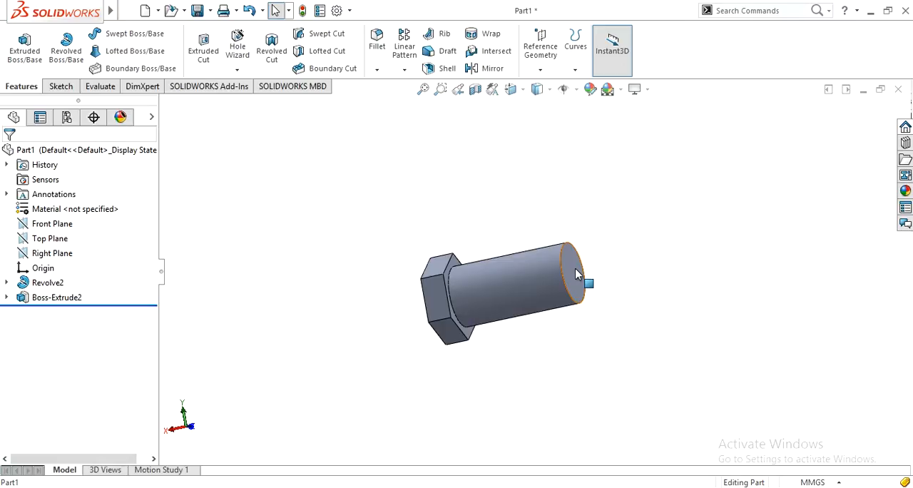
click(577, 275)
click(629, 228)
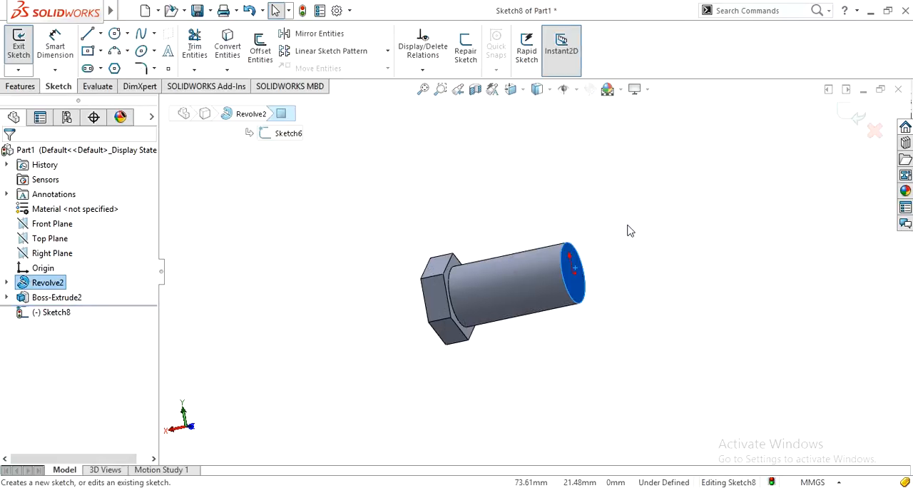
click(114, 33)
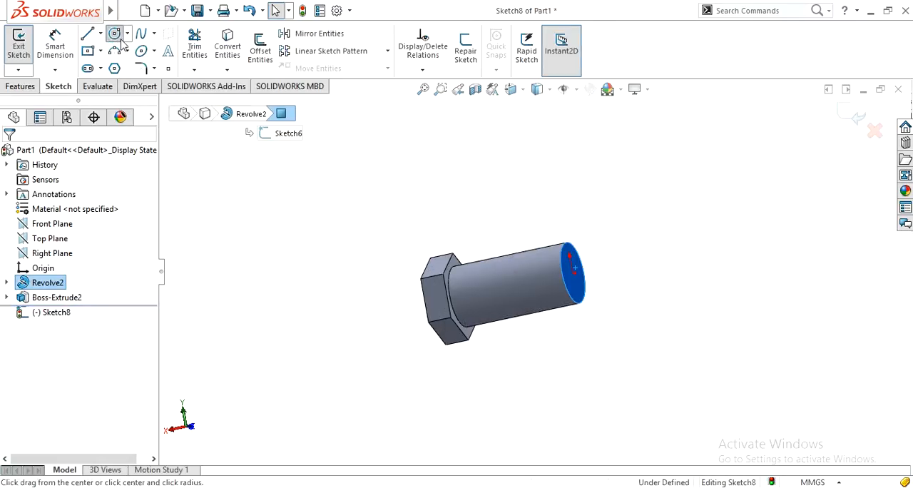
click(573, 273)
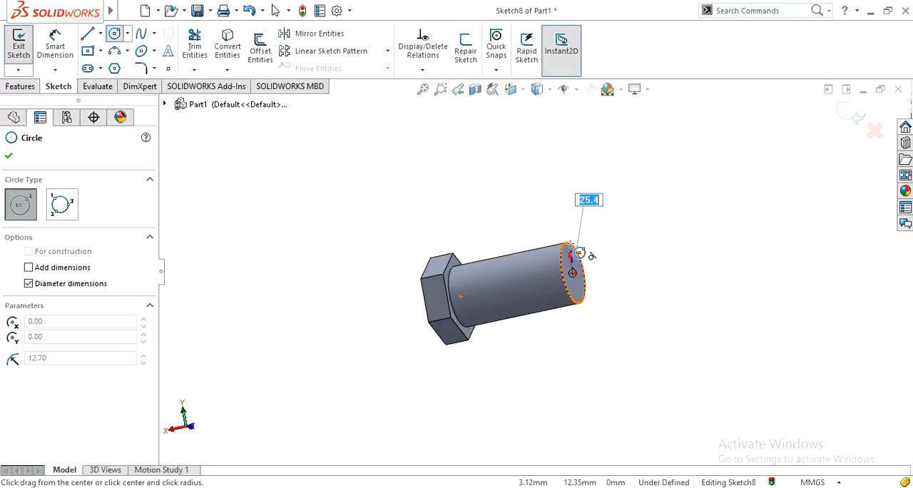
click(580, 251)
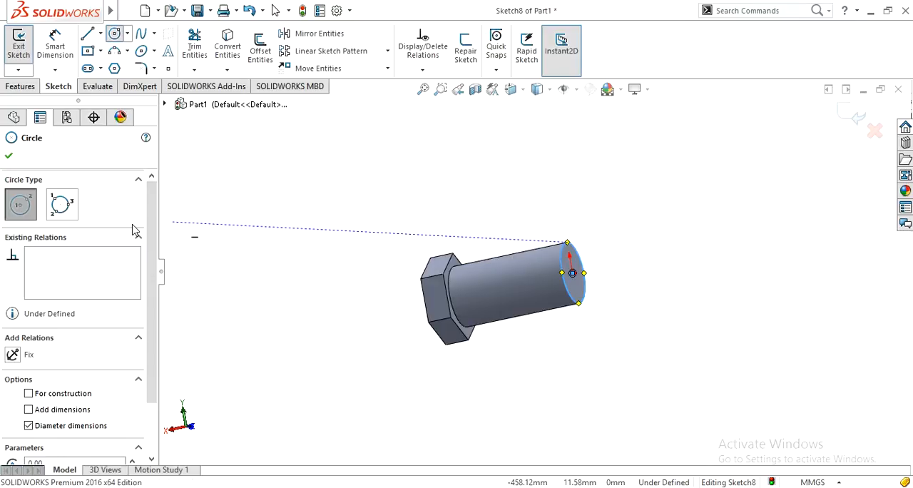
click(10, 157)
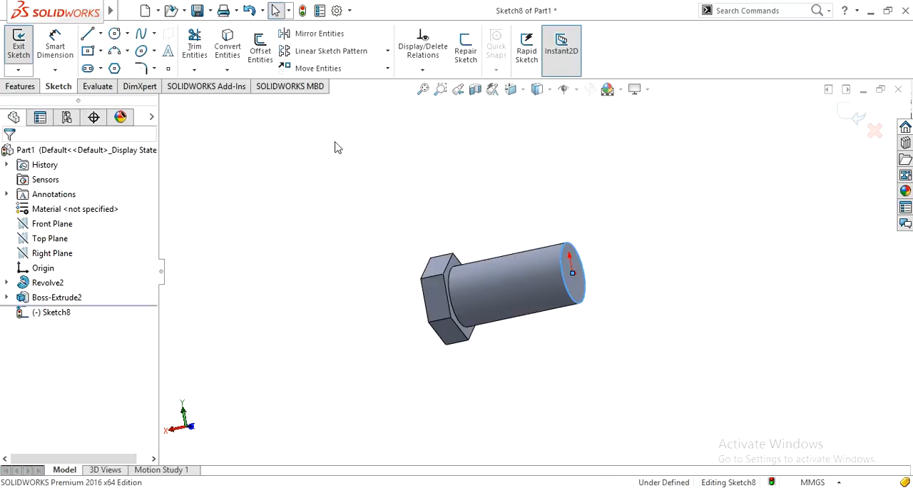
Start a Helix and Spiral curve from the circle sketched on the shank's end face.
click(20, 86)
click(576, 70)
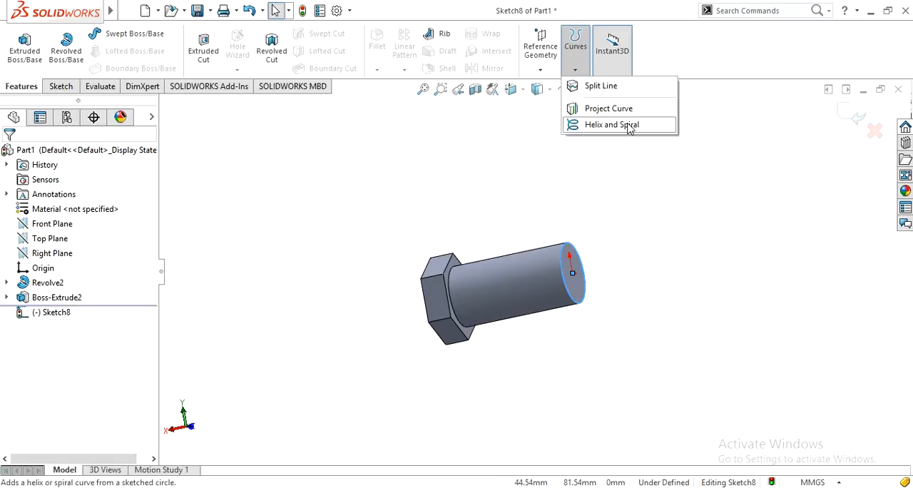
click(611, 125)
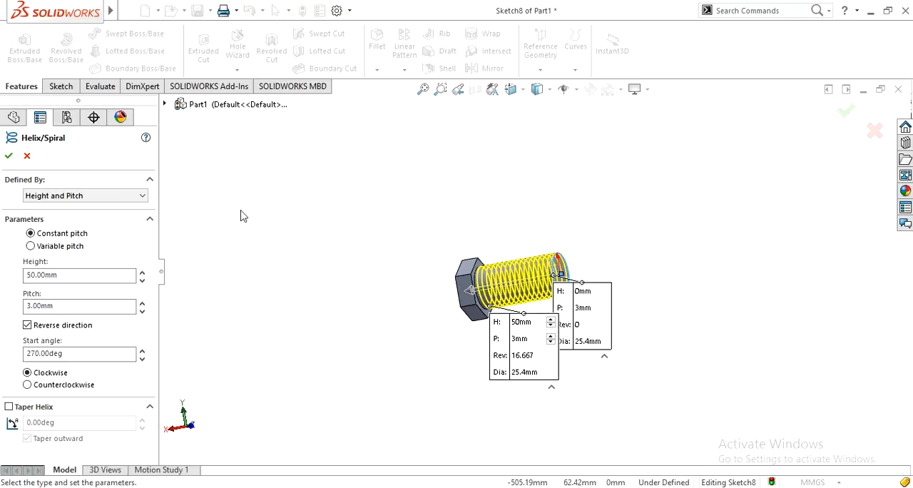
Try defining the curve as a Spiral and return its definition to Height and Pitch.
click(89, 197)
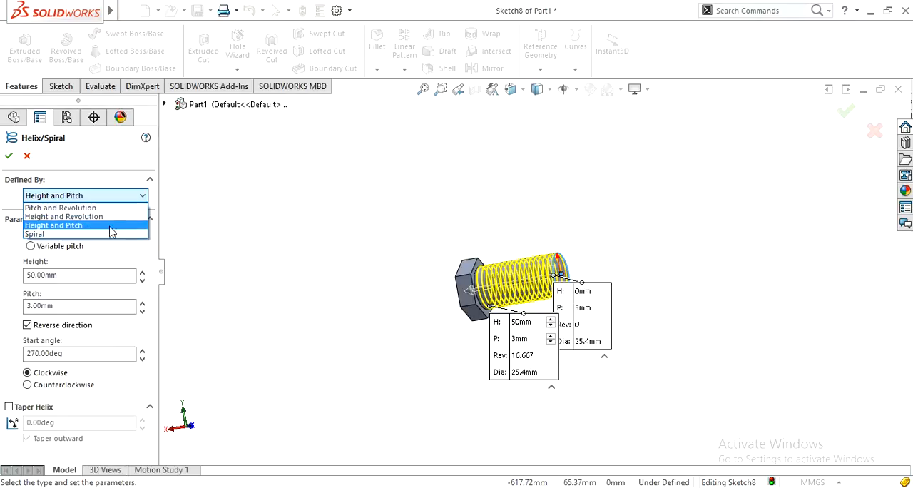
click(61, 235)
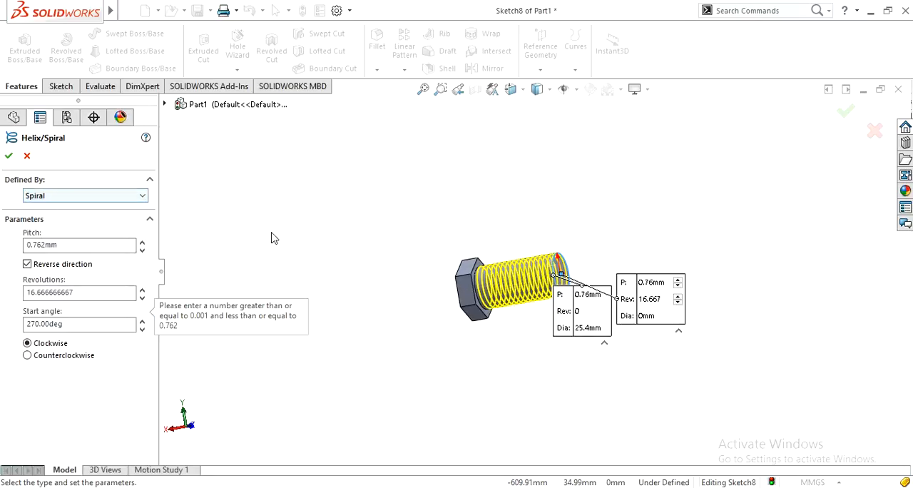
middle_drag(381, 255, 324, 276)
click(45, 197)
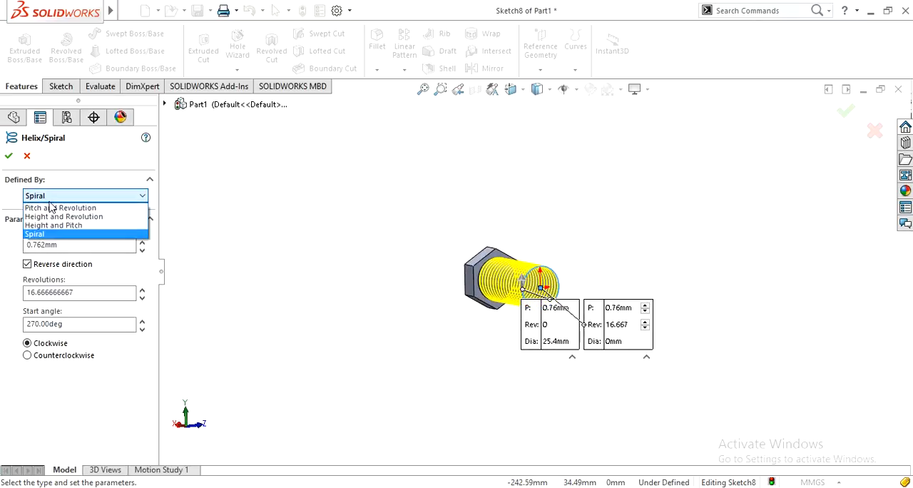
click(50, 234)
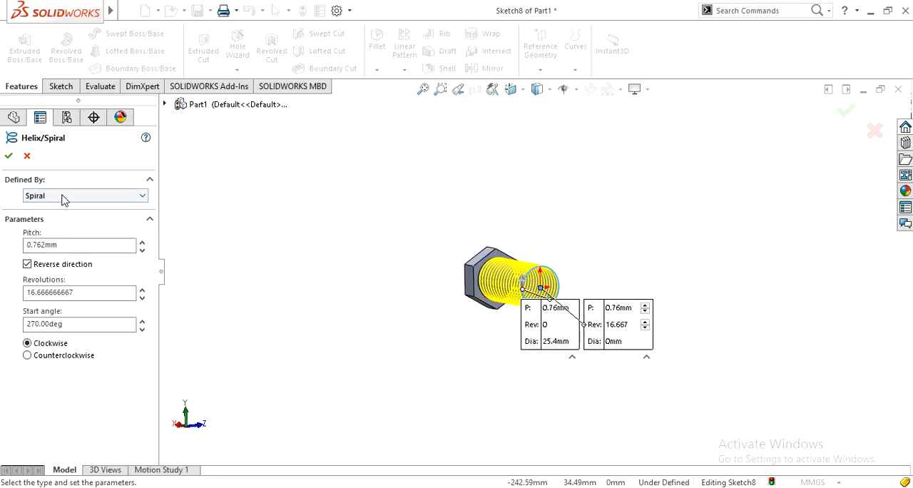
click(62, 196)
click(69, 225)
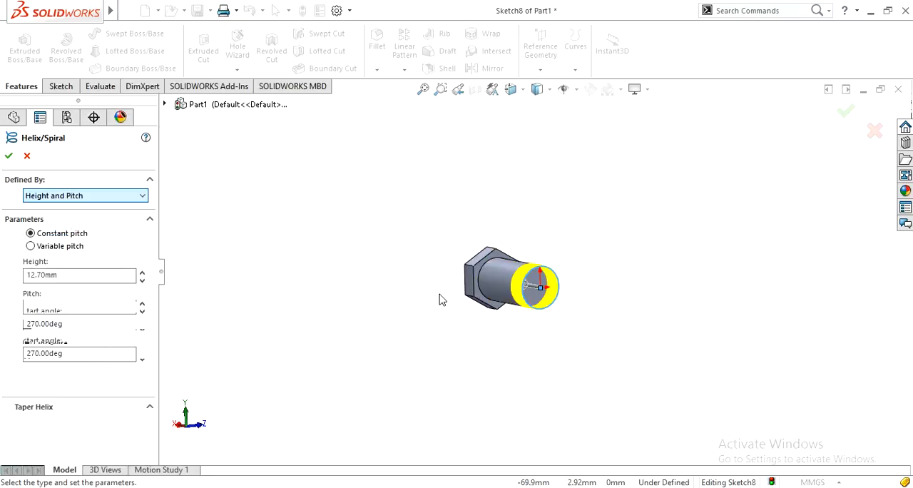
click(53, 195)
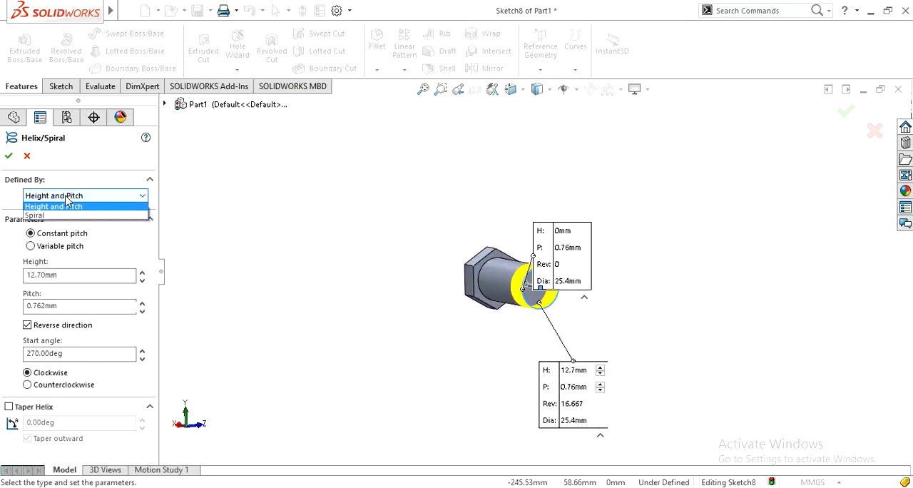
click(73, 236)
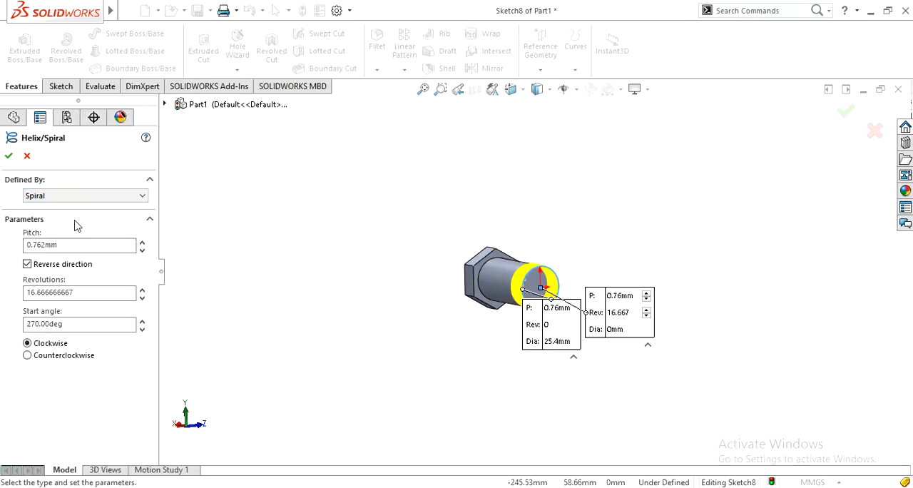
click(45, 197)
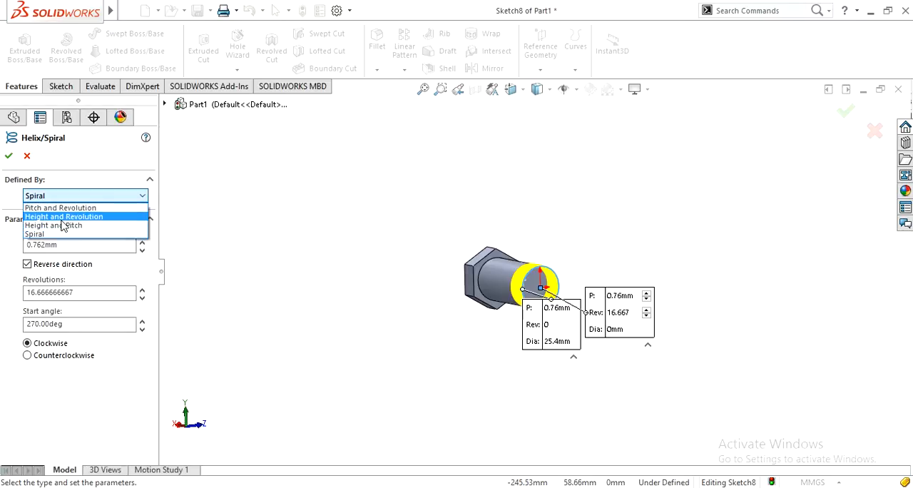
click(79, 225)
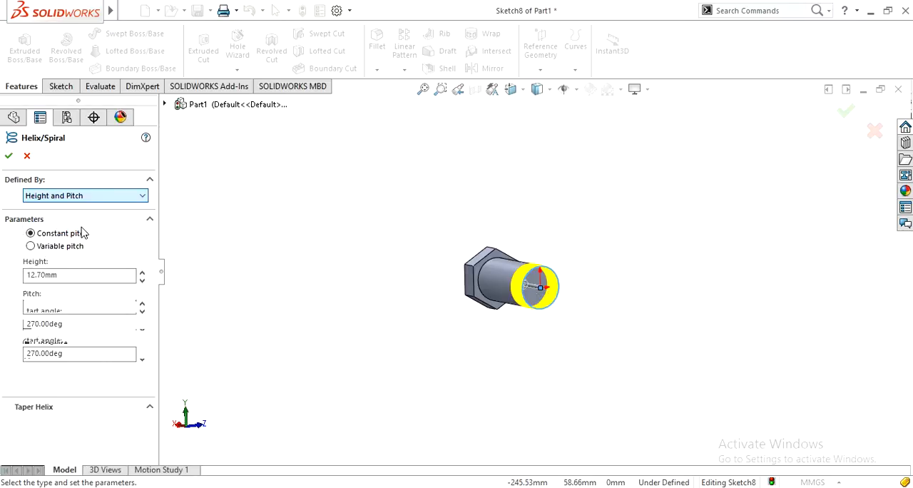
Set the helix height to 50 mm and the constant pitch to 3 mm, moving the start callout clear of the model.
mouse_move(344, 487)
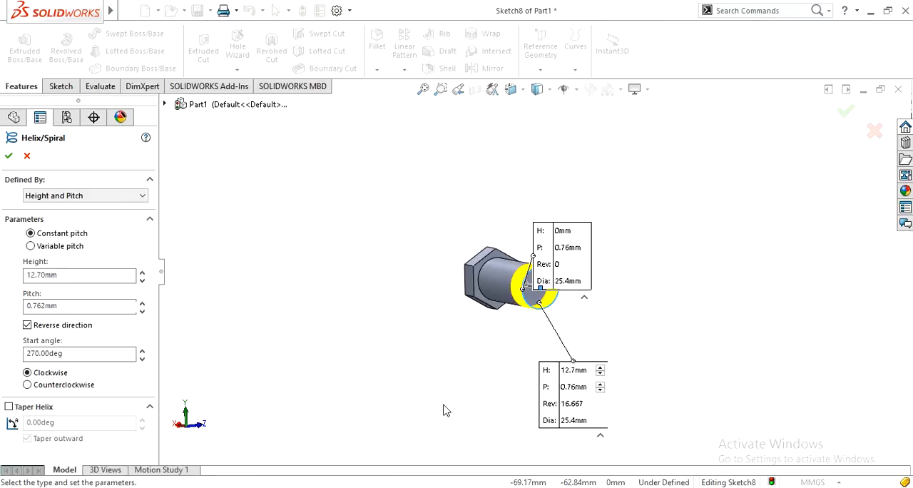
double_click(76, 275)
key(Tab)
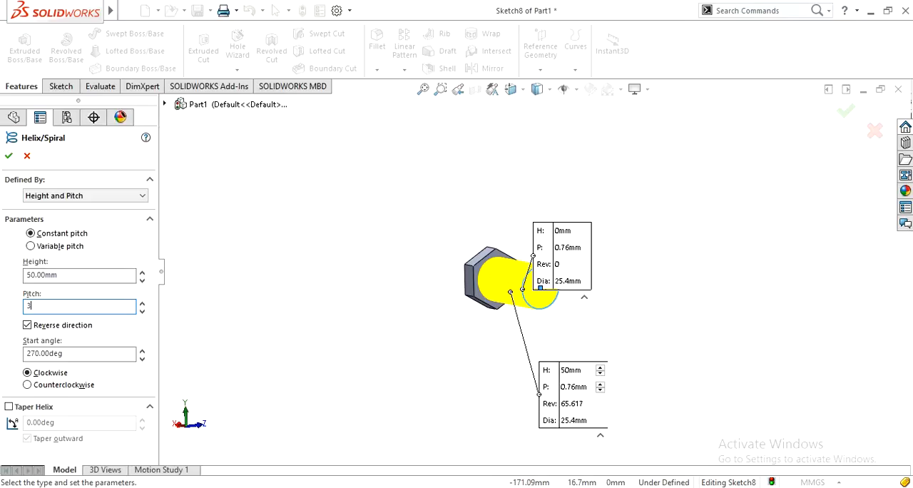
key(Return)
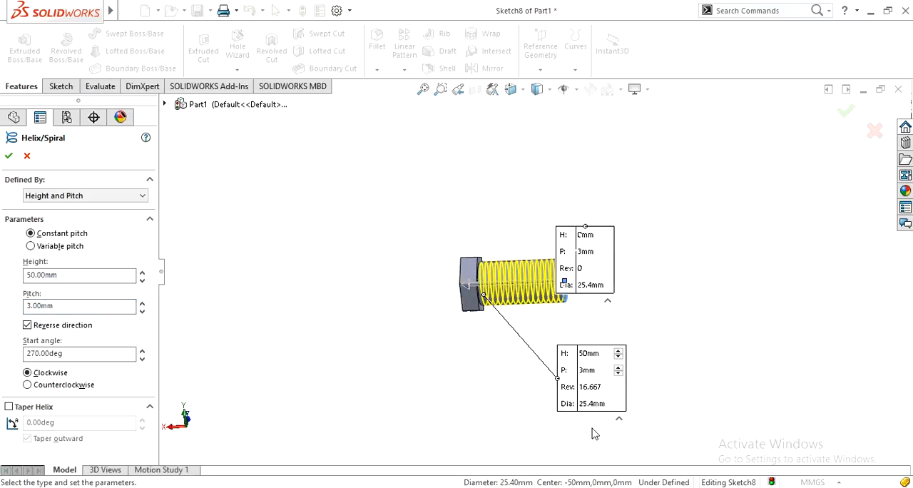
drag(601, 282, 734, 211)
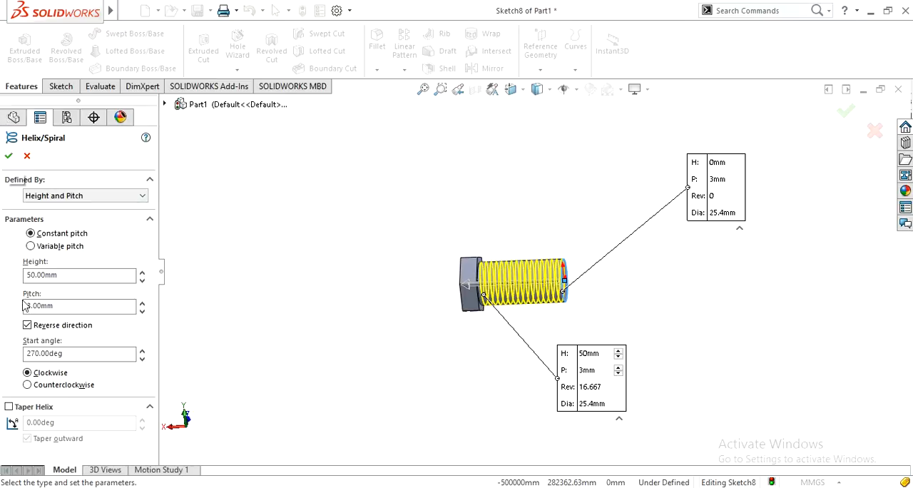
Try the helix counterclockwise and with its direction not reversed, restoring the clockwise and reversed settings.
click(55, 385)
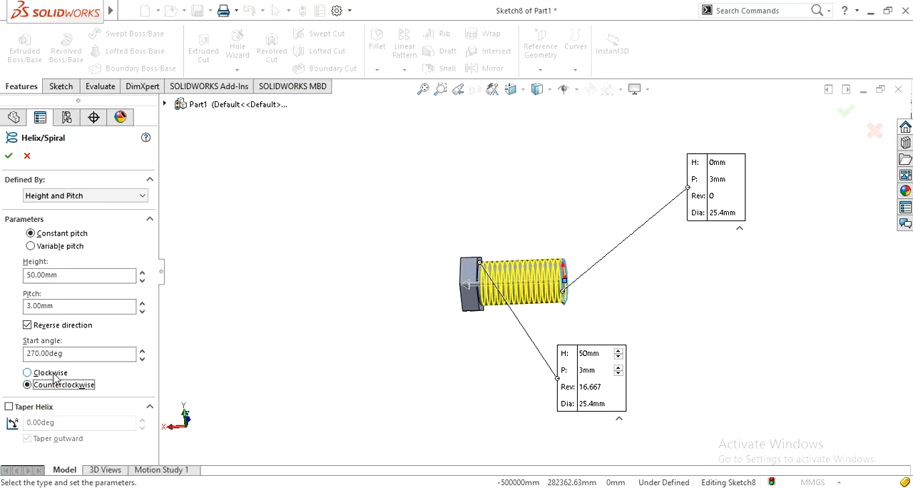
click(50, 372)
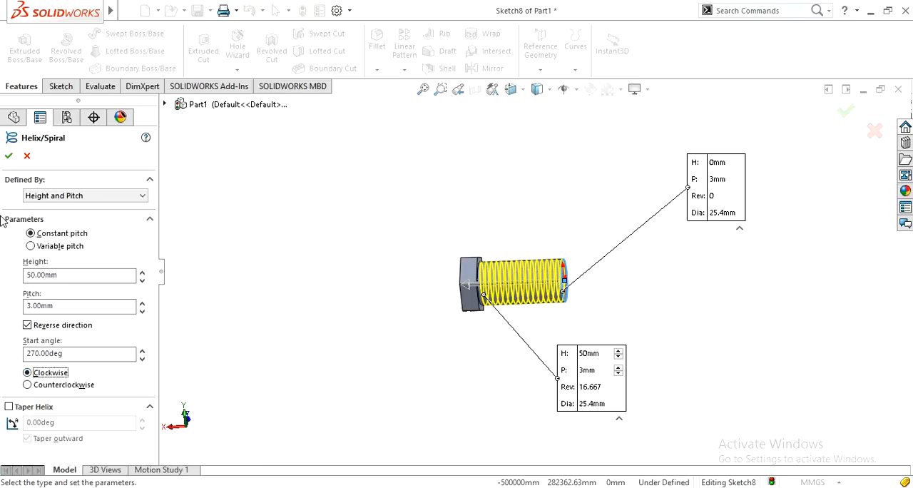
click(28, 326)
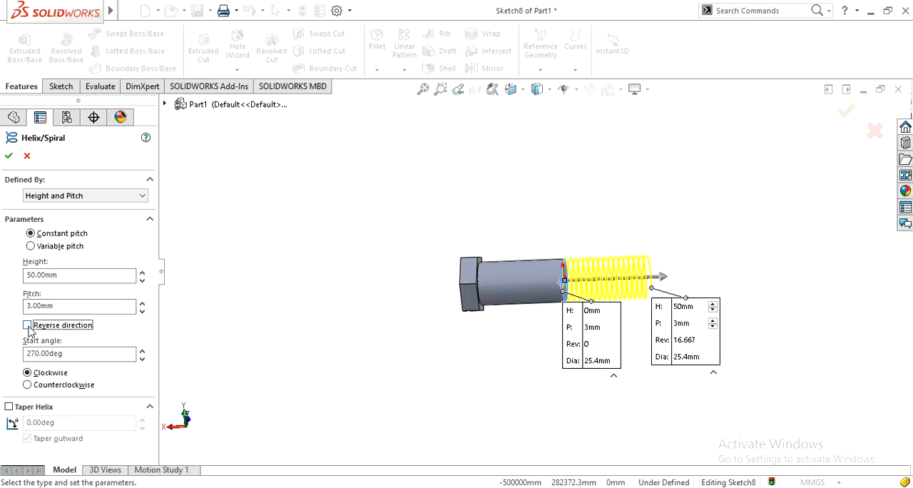
click(28, 326)
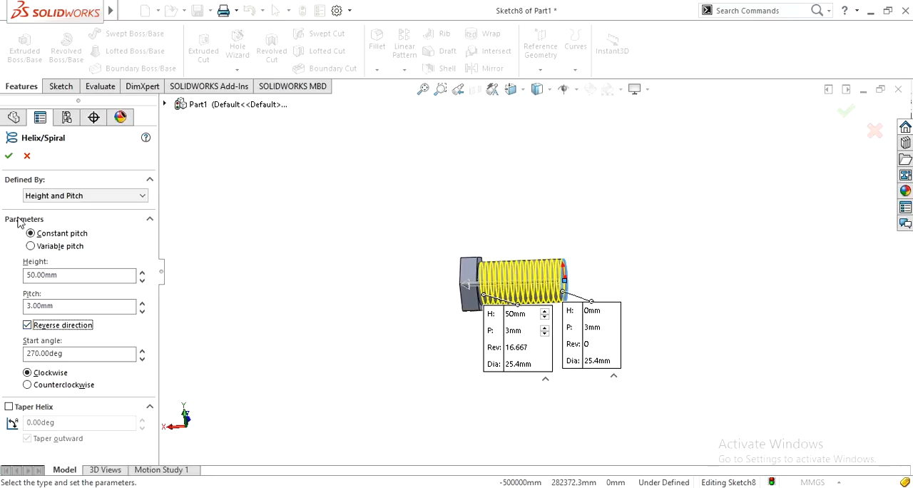
Create the clockwise helix along the shank with reversed direction and a 270° start angle.
click(9, 157)
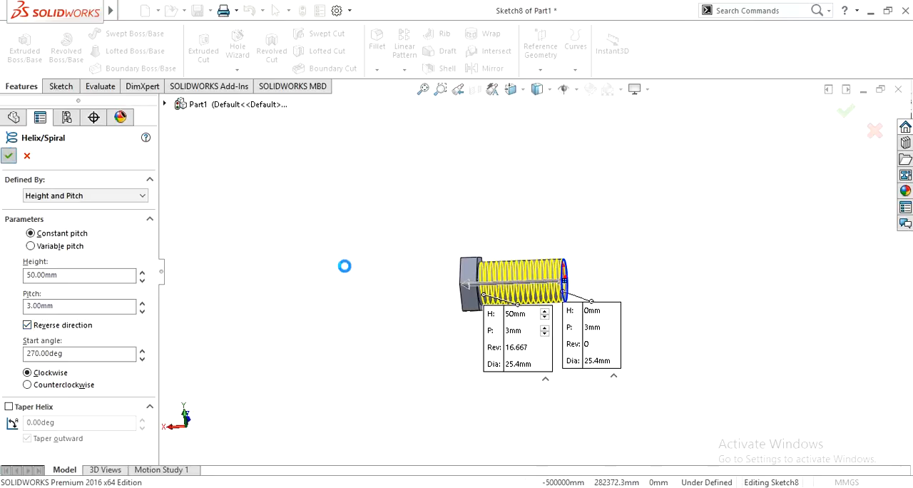
click(379, 326)
mouse_move(379, 325)
middle_down()
mouse_move(379, 310)
mouse_move(345, 311)
mouse_move(401, 332)
mouse_move(377, 355)
middle_up()
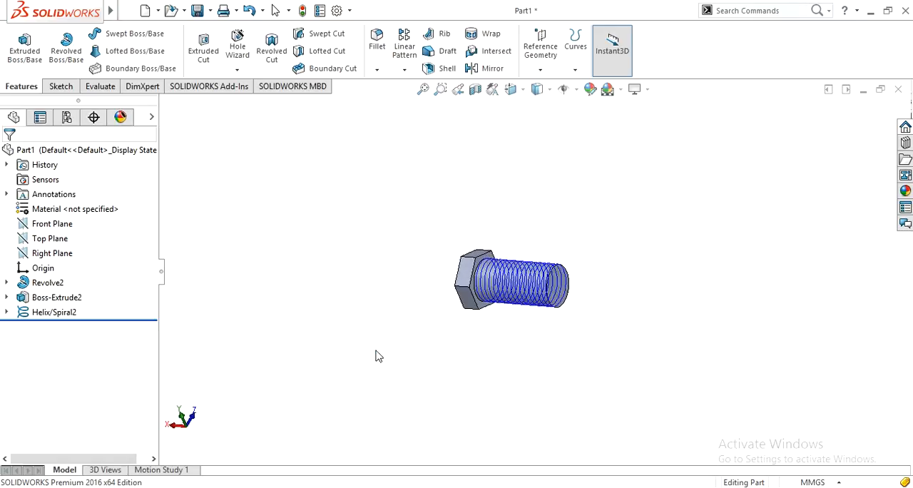
Display the bolt with hidden lines removed and examine the helix around the shank.
click(537, 92)
click(540, 161)
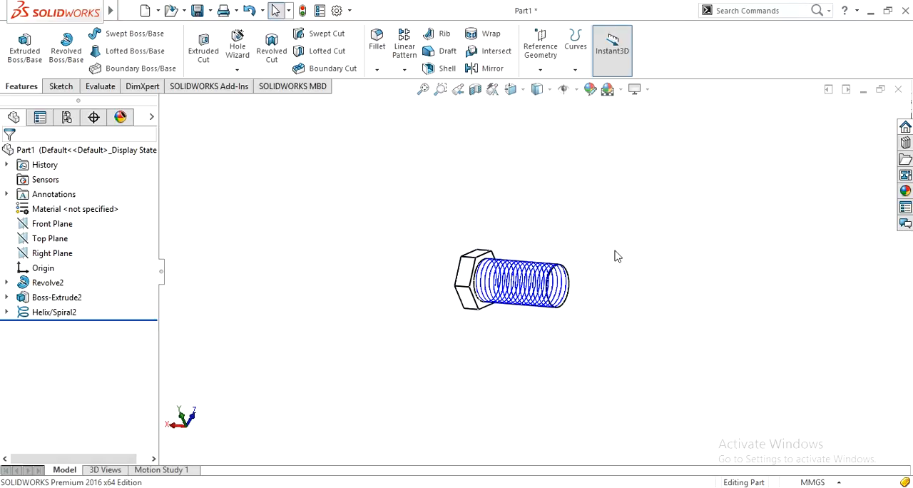
middle_drag(620, 275, 598, 267)
scroll(598, 271, down, 6)
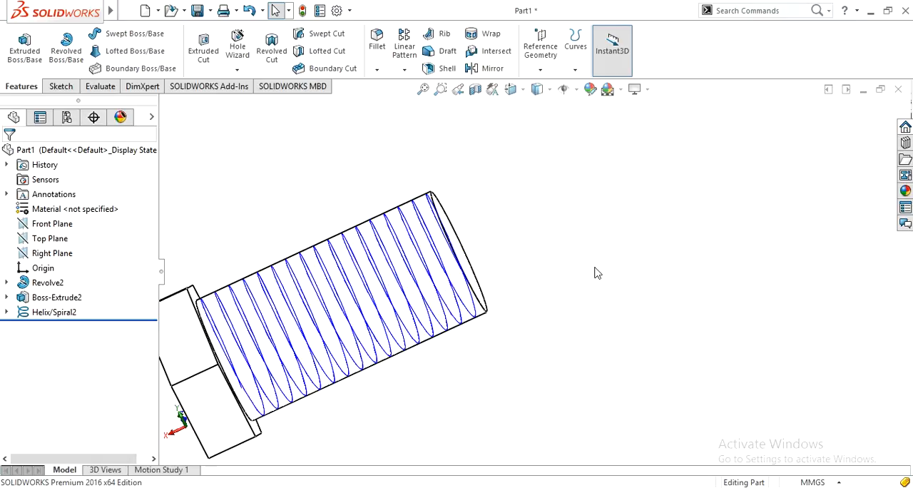
middle_drag(560, 230, 469, 196)
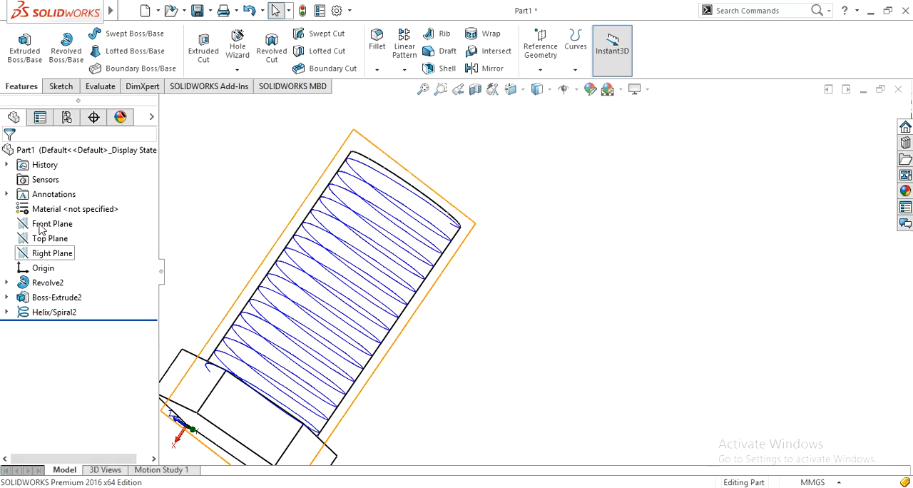
Examine how the Front Plane and the Top Plane lie relative to the bolt and its helix.
click(41, 227)
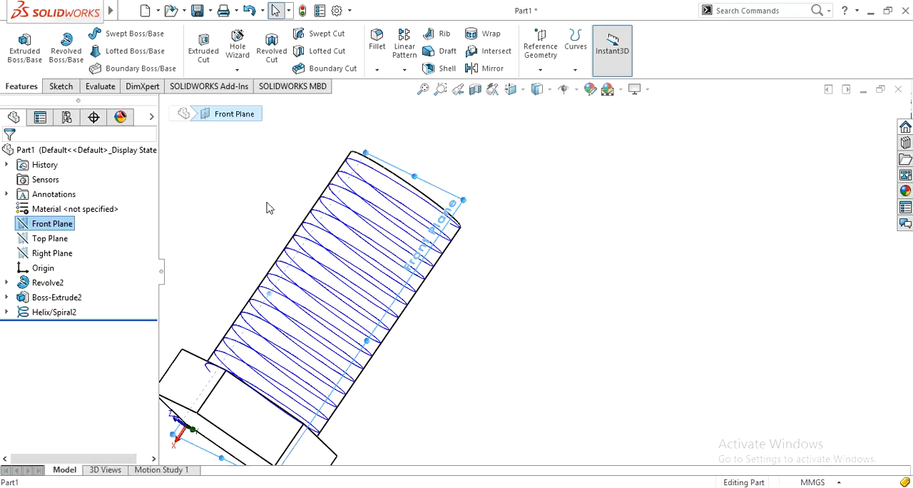
key(f)
middle_drag(269, 208, 310, 337)
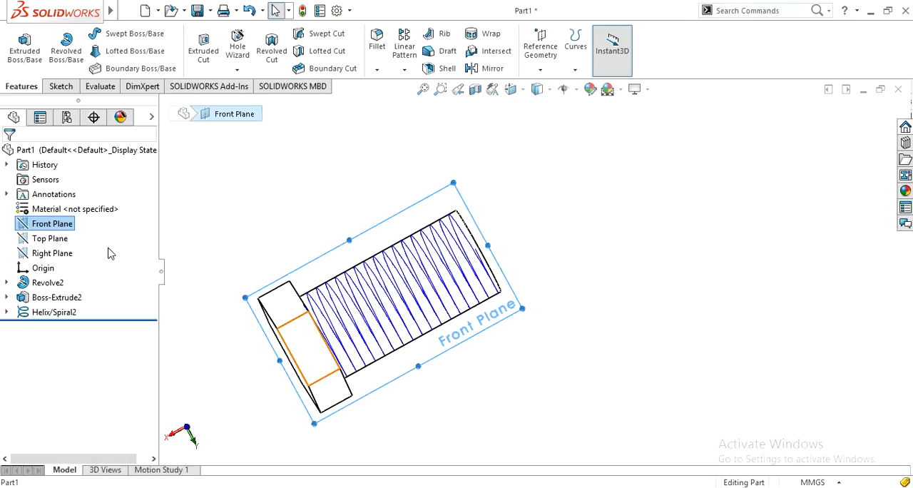
click(41, 240)
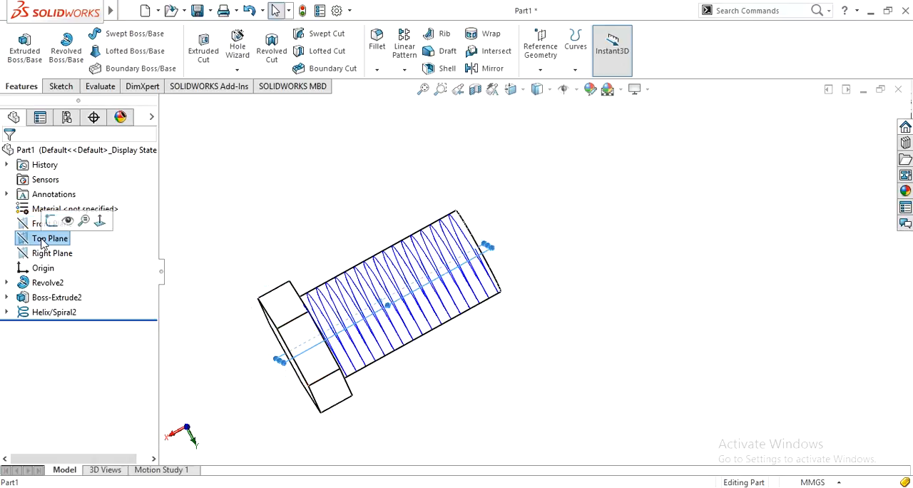
middle_drag(344, 201, 362, 213)
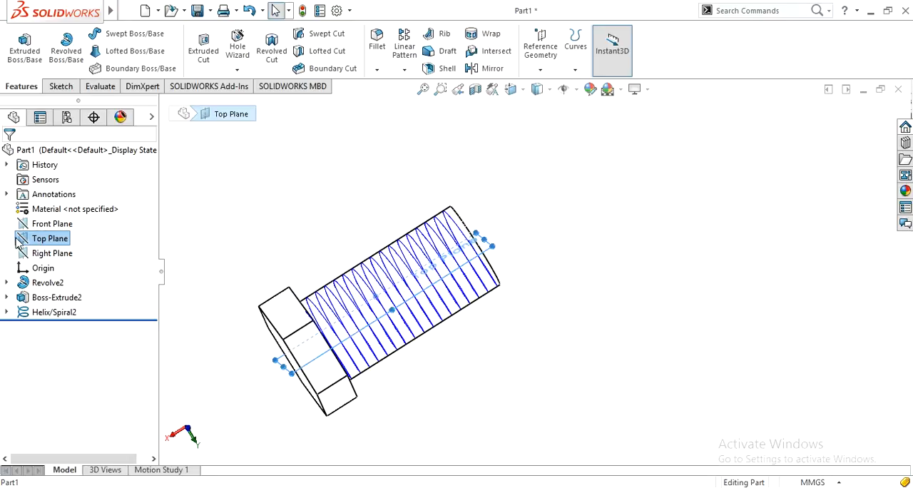
Sketch a triangle on the Top Plane, centred on the shank's free-end corner, with one vertex pointing about 2.4 mm into the shank.
click(20, 241)
click(35, 217)
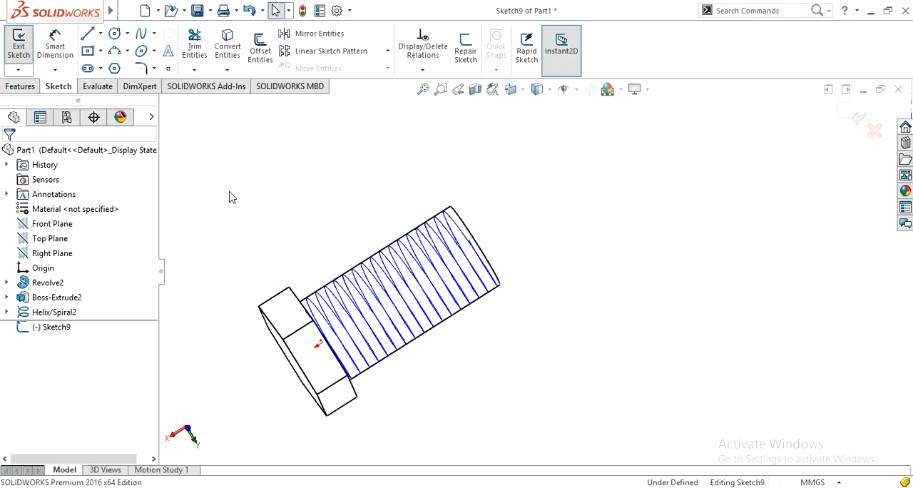
key(ctrl+8)
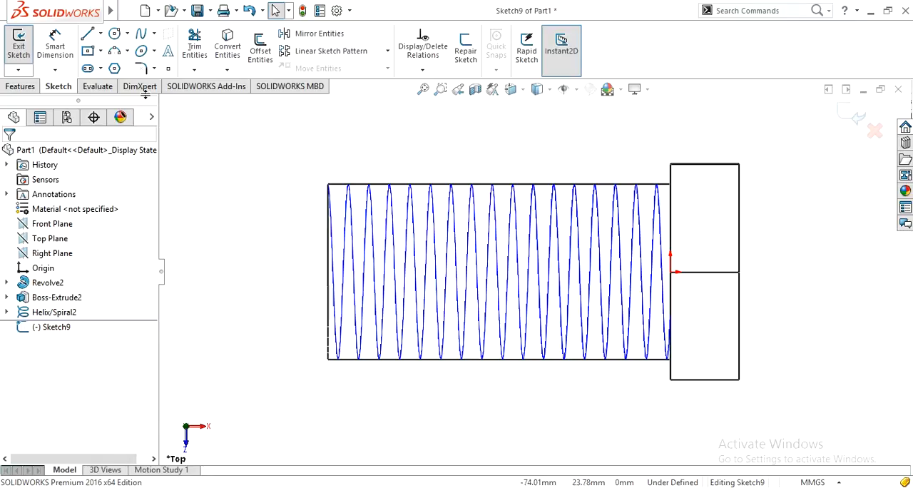
click(117, 67)
click(30, 232)
double_click(31, 234)
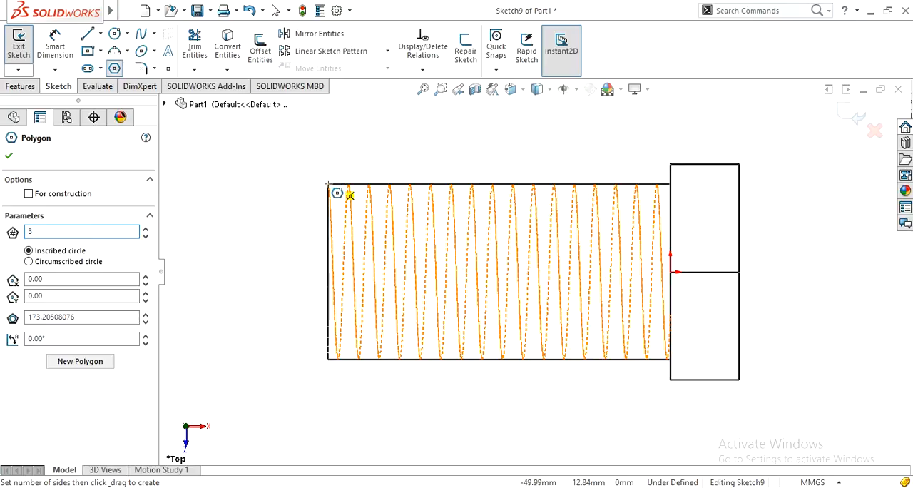
scroll(328, 187, up, 3)
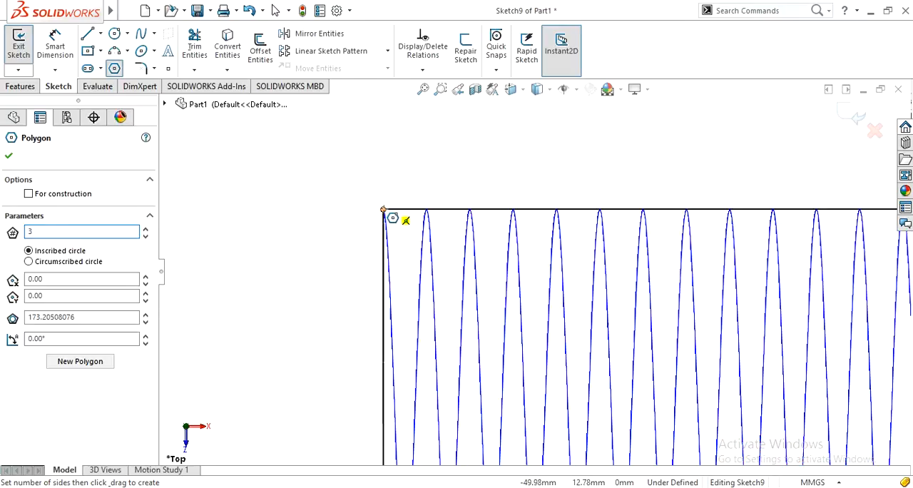
drag(383, 210, 383, 243)
Dimension the distance from the triangle's centre to its inward-pointing vertex as 2 mm.
right_drag(290, 239, 292, 202)
click(383, 211)
click(384, 211)
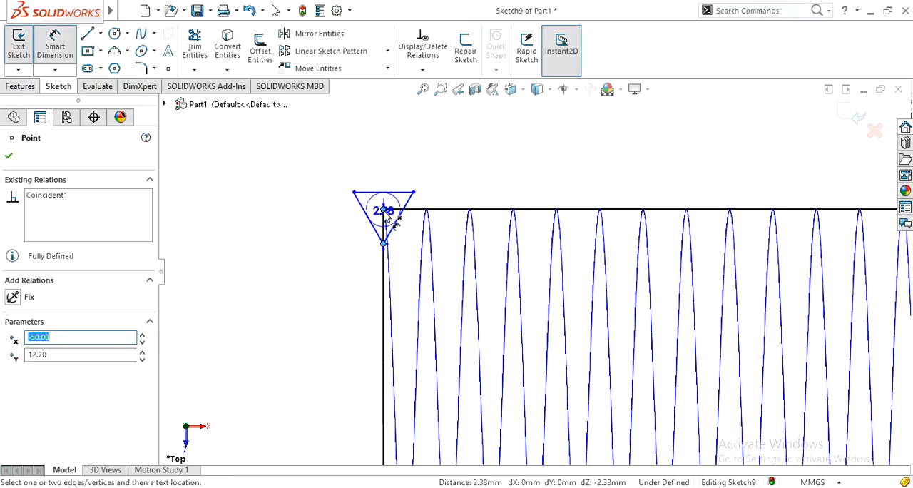
click(312, 276)
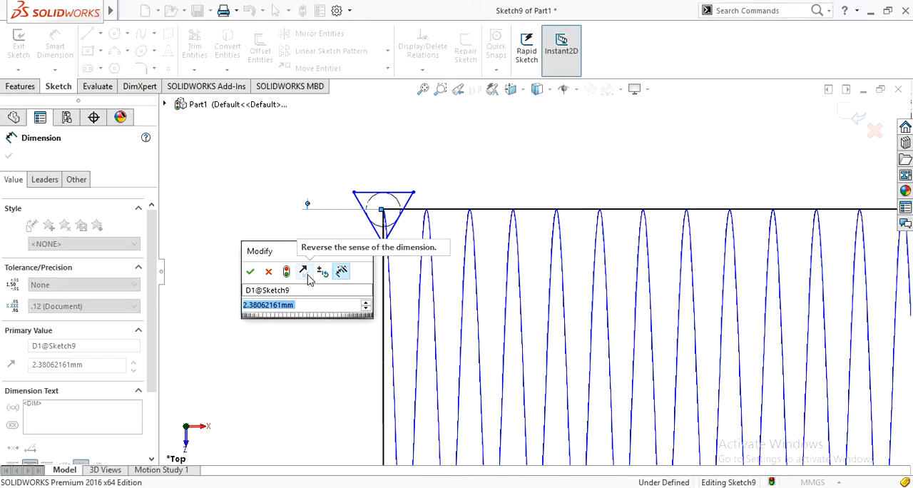
text(2)
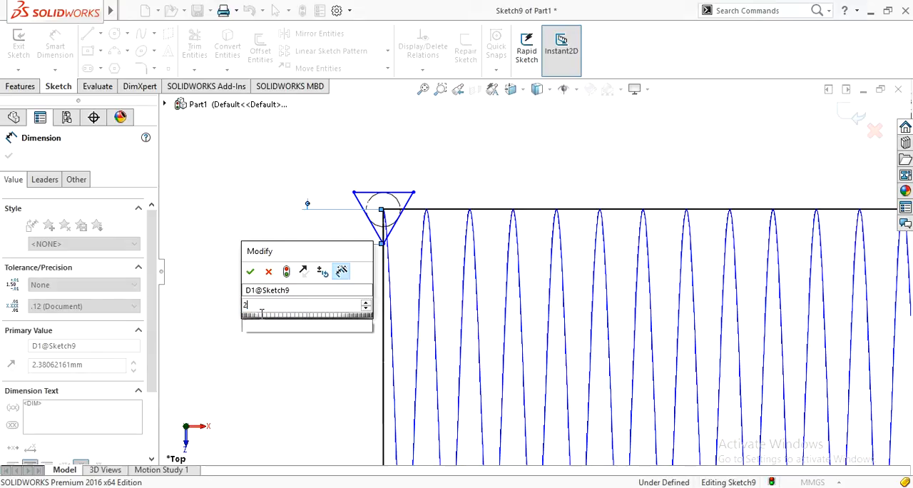
click(251, 271)
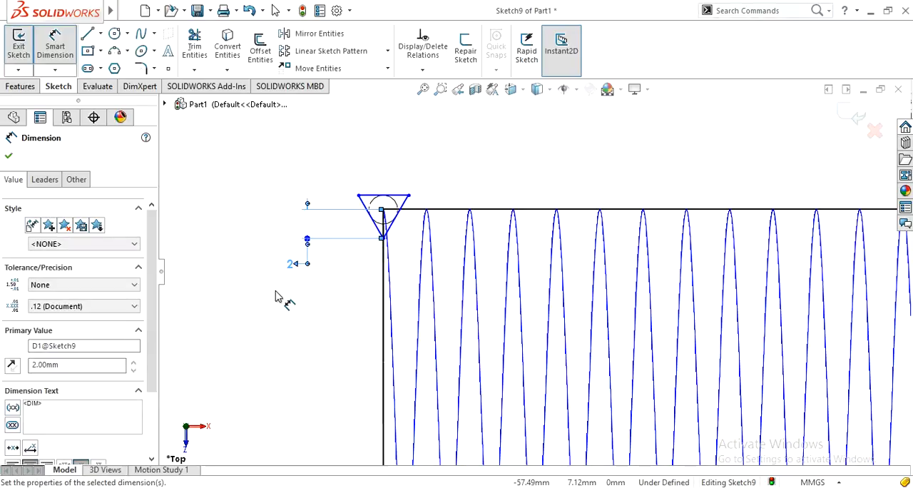
scroll(295, 301, up, 1)
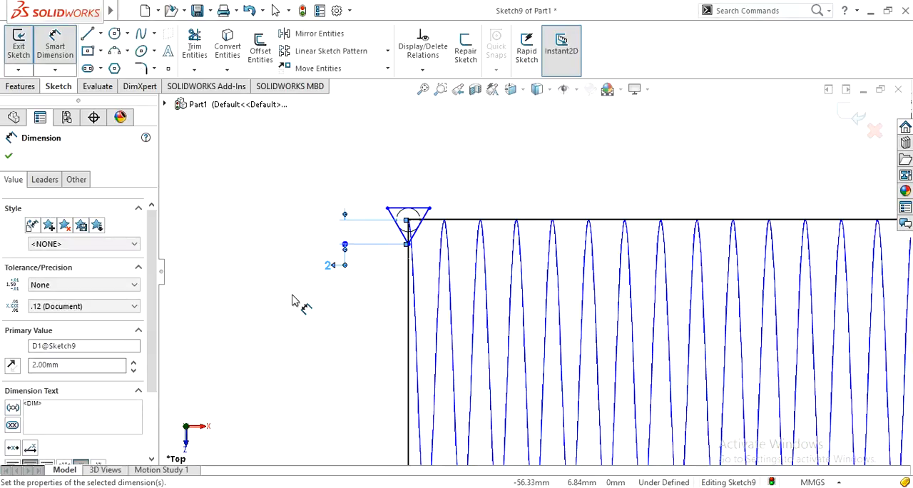
scroll(294, 301, up, 1)
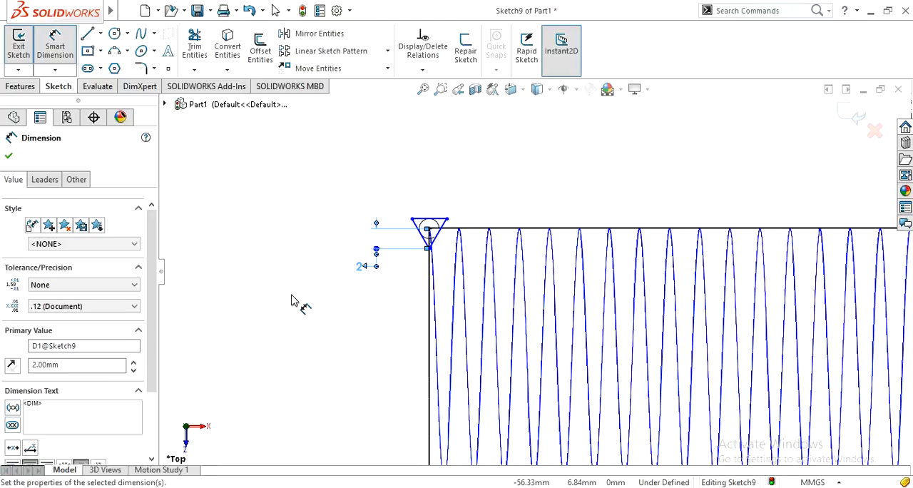
click(8, 158)
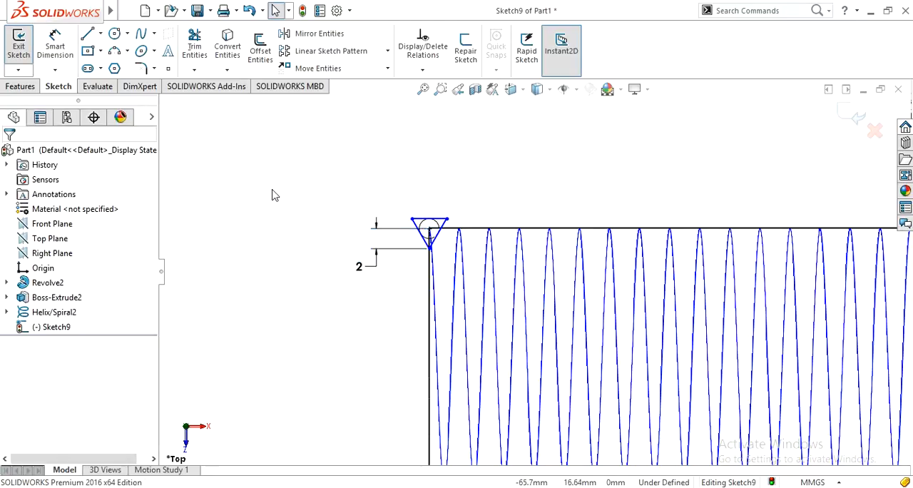
Finish the triangle sketch and set up a swept cut with the triangle as profile and the helix as path.
click(20, 86)
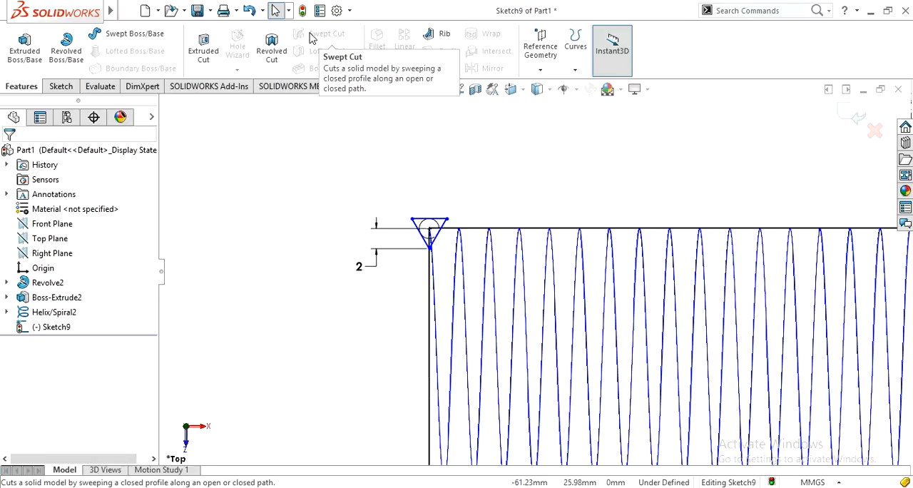
key(z)
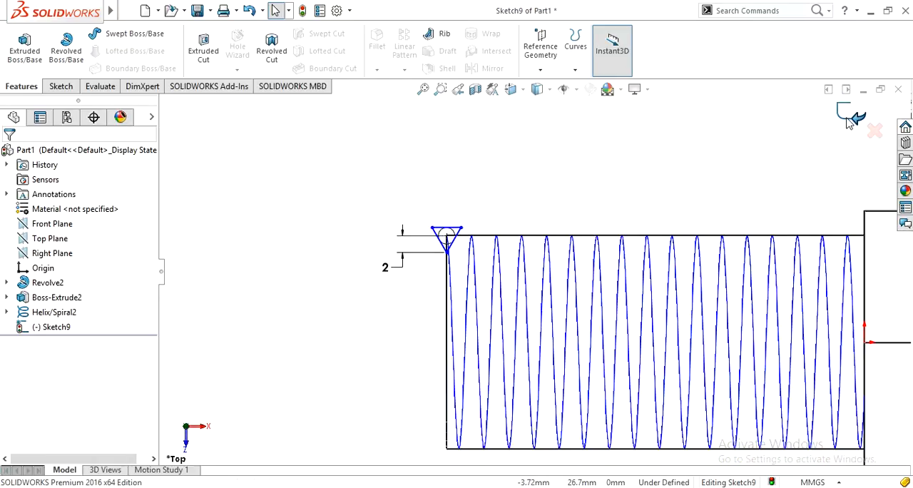
click(849, 118)
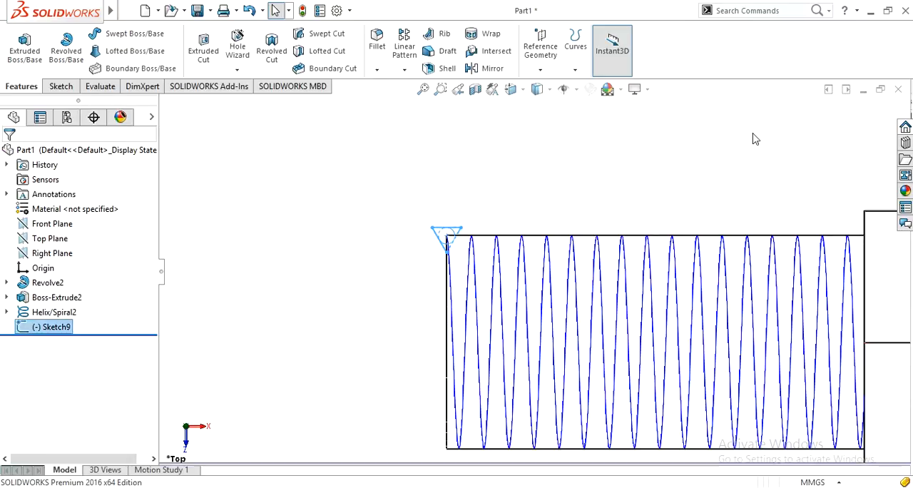
click(311, 170)
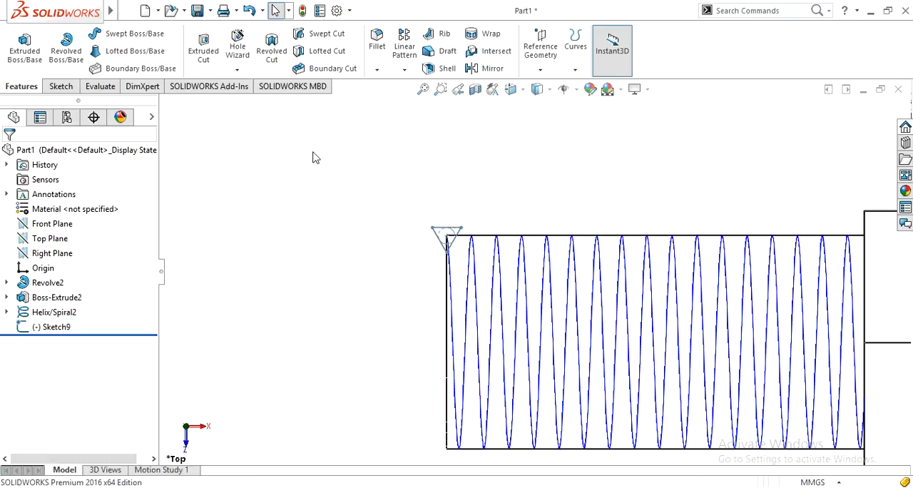
click(322, 42)
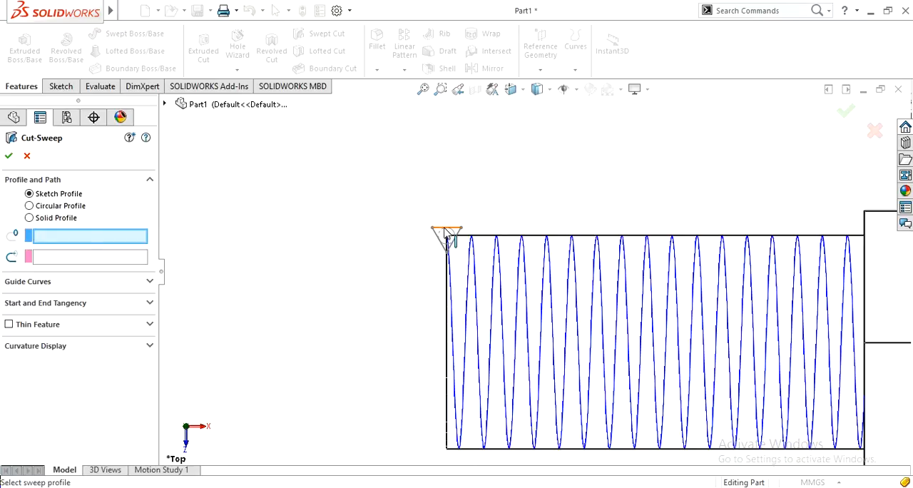
click(445, 234)
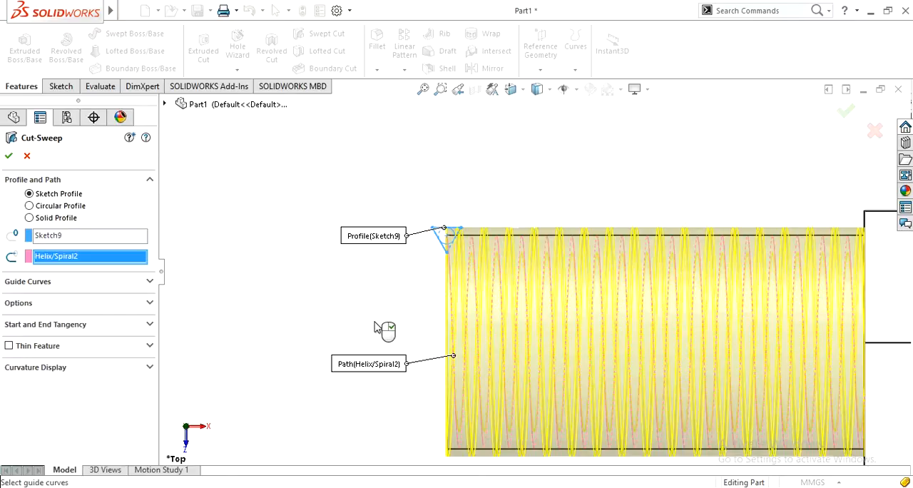
Examine the swept-cut preview at the profile, from the end of the bolt and in the Front view.
scroll(377, 328, up, 5)
mouse_move(375, 316)
middle_down()
mouse_move(392, 366)
mouse_move(371, 356)
mouse_move(363, 316)
middle_up()
scroll(428, 317, down, 3)
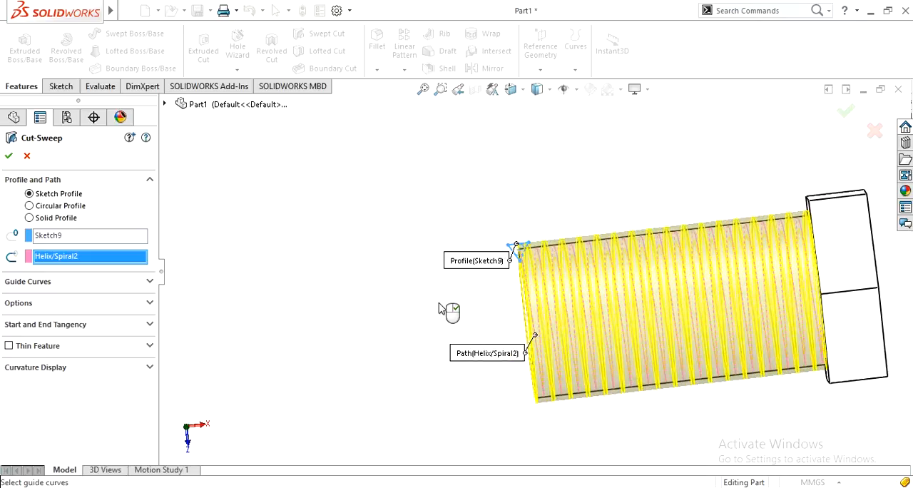
scroll(442, 310, down, 4)
middle_drag(449, 311, 435, 296)
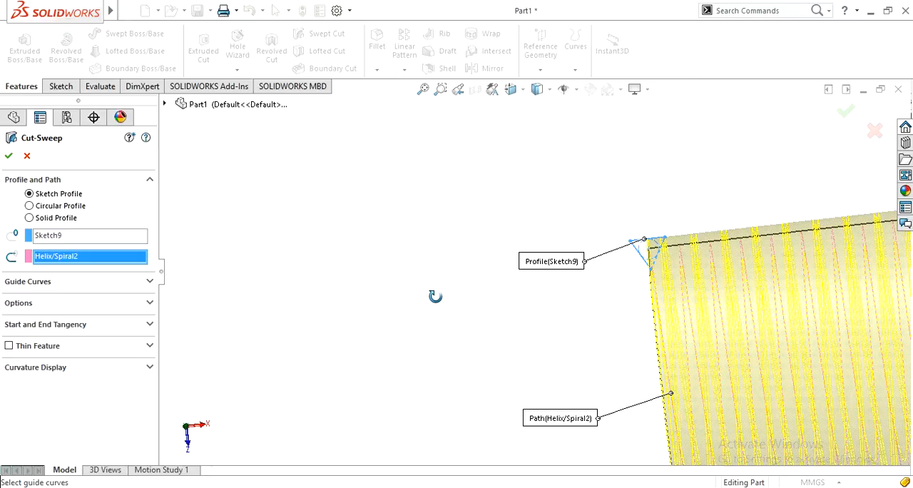
scroll(602, 314, down, 2)
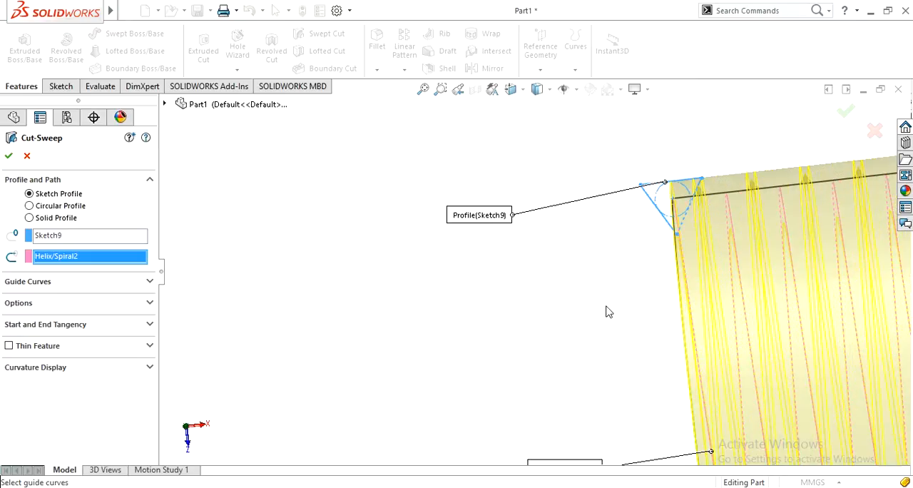
scroll(611, 305, down, 3)
scroll(611, 305, up, 1)
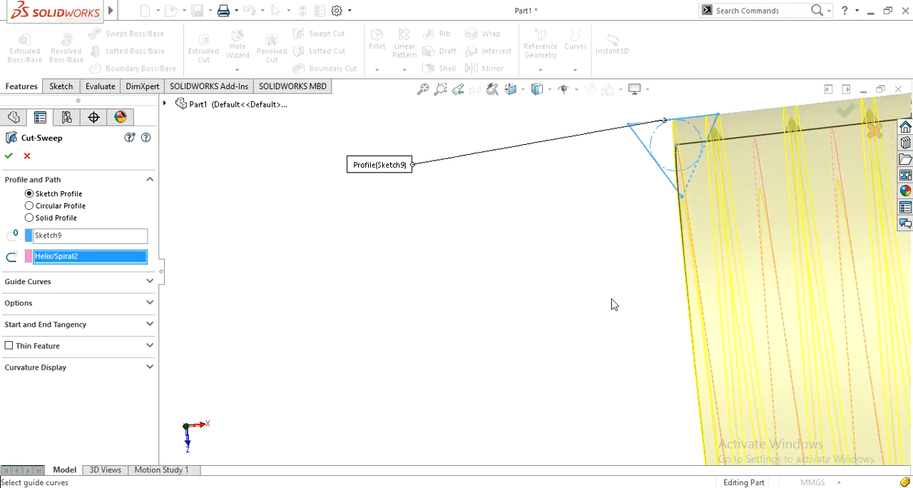
key(ctrl+3)
key(ctrl+4)
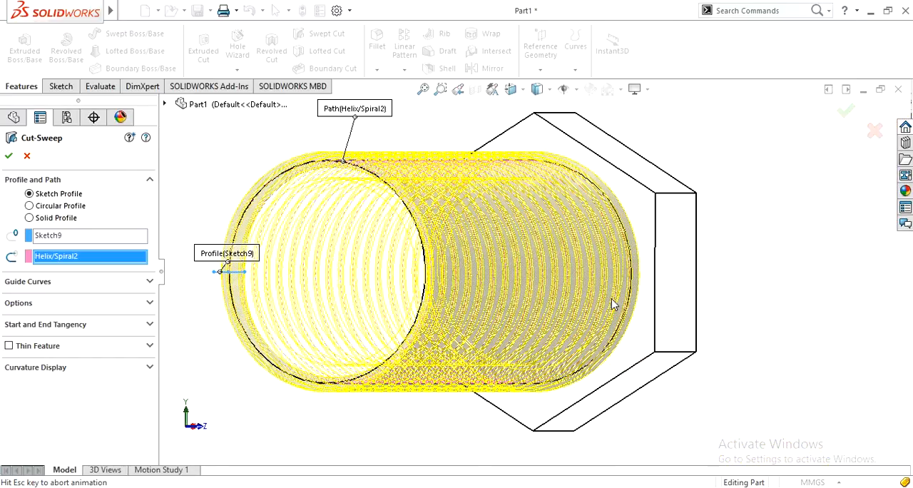
key(ctrl+3)
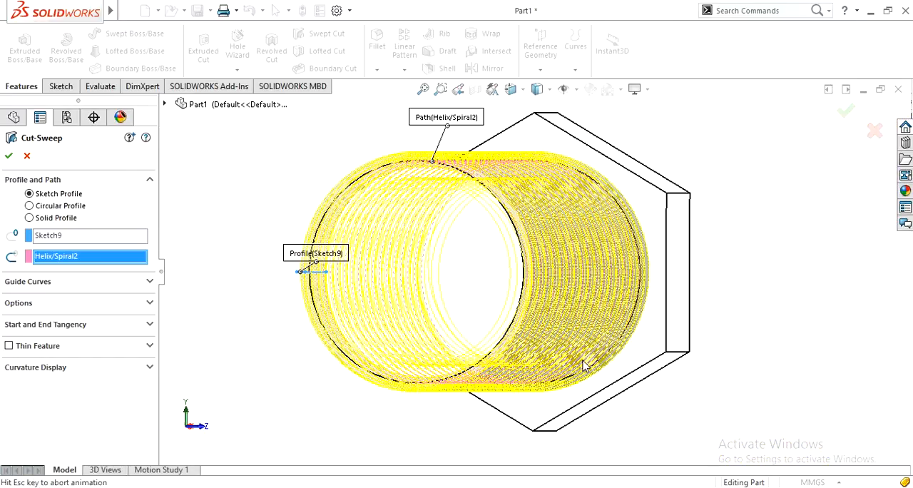
scroll(741, 336, up, 4)
key(space)
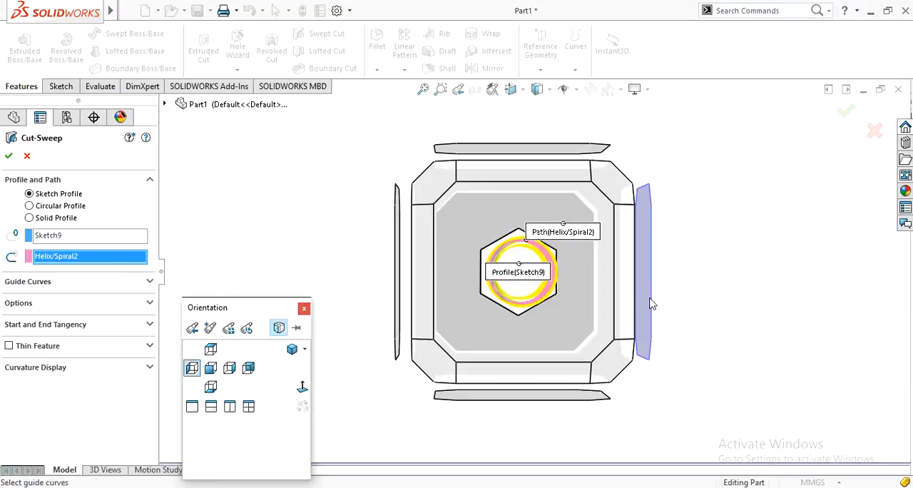
click(650, 304)
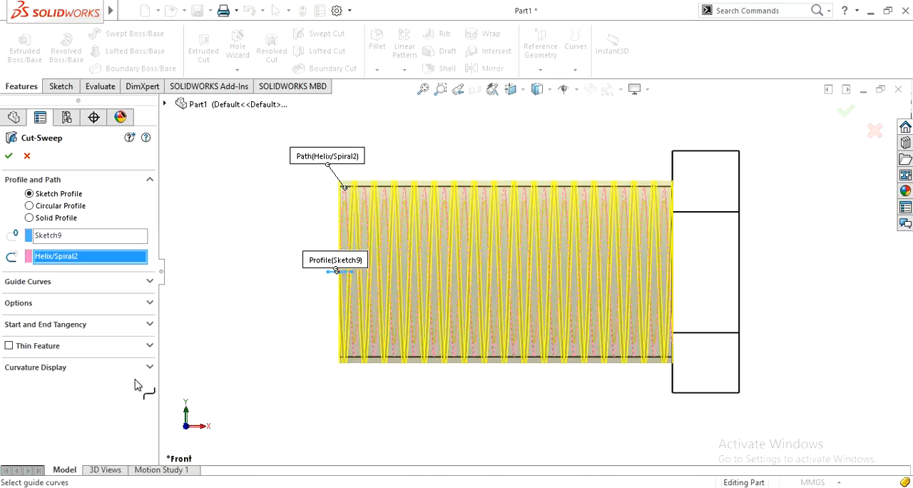
scroll(310, 199, down, 3)
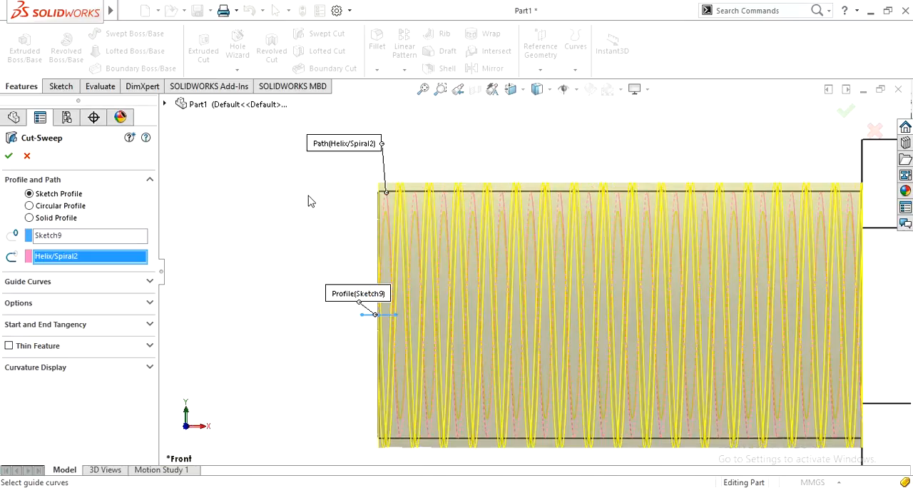
scroll(310, 200, down, 4)
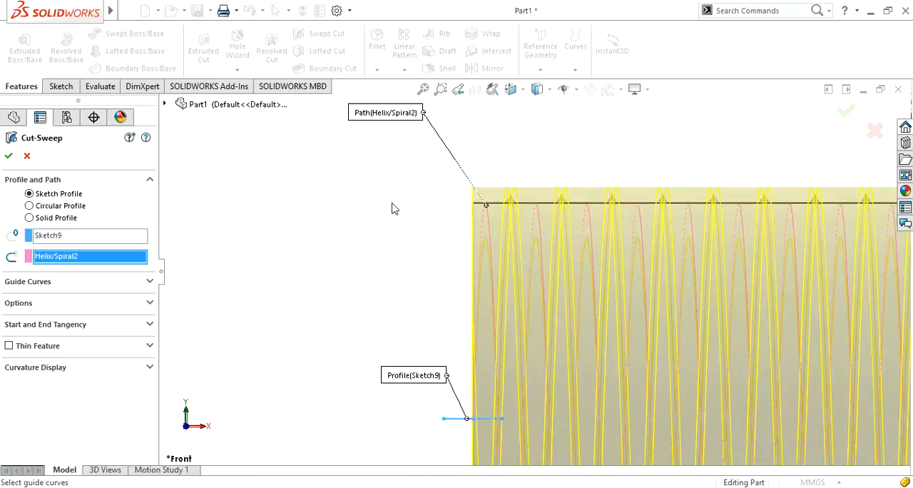
scroll(439, 217, down, 2)
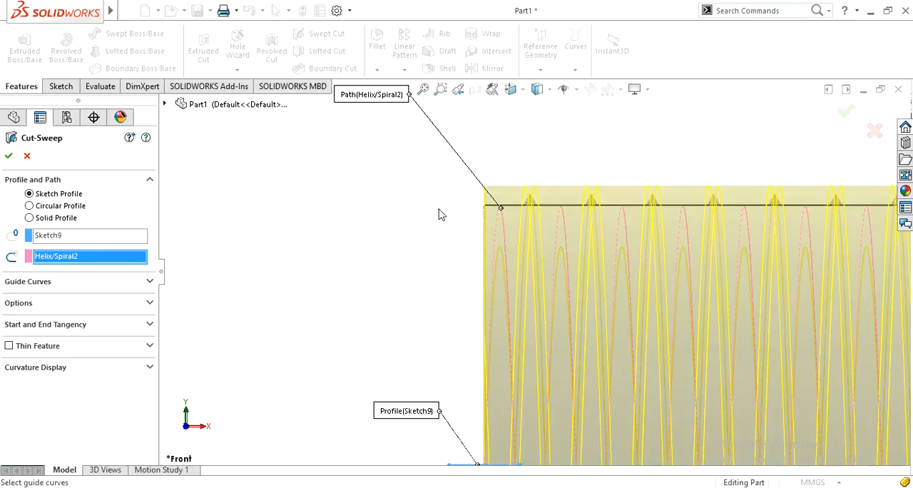
scroll(443, 216, down, 1)
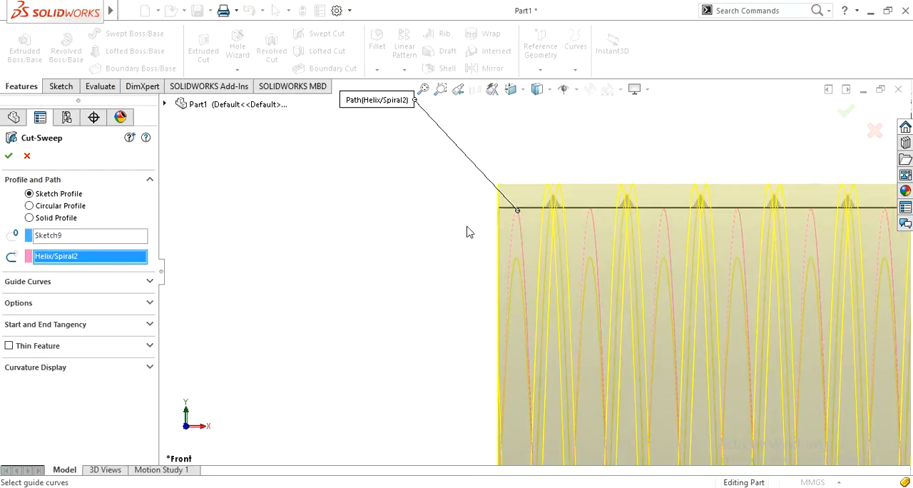
Complete the swept cut for the thread and display the bolt shaded with edges.
key(f)
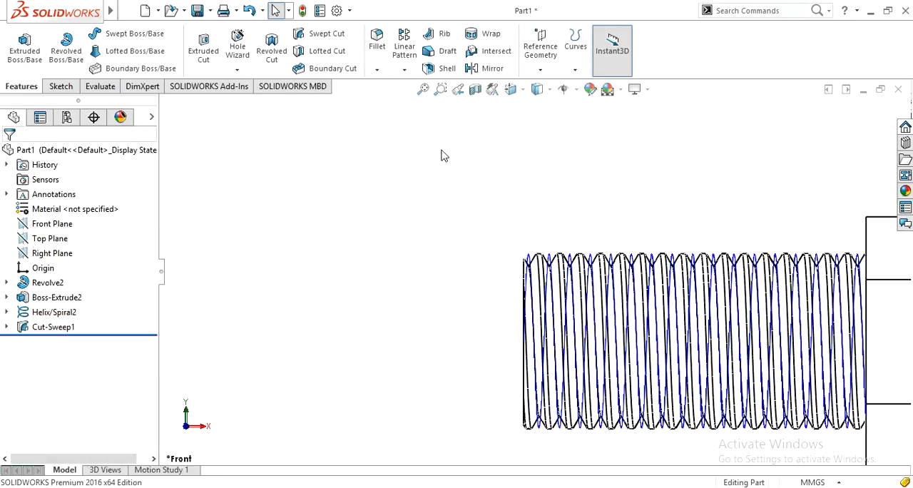
click(538, 91)
click(540, 116)
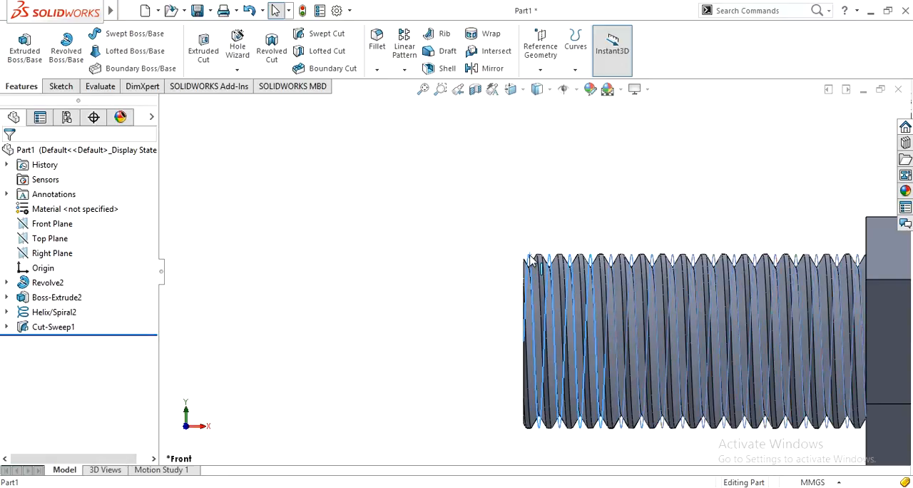
Hide the helix curve and look over the threaded bolt from several directions.
click(531, 261)
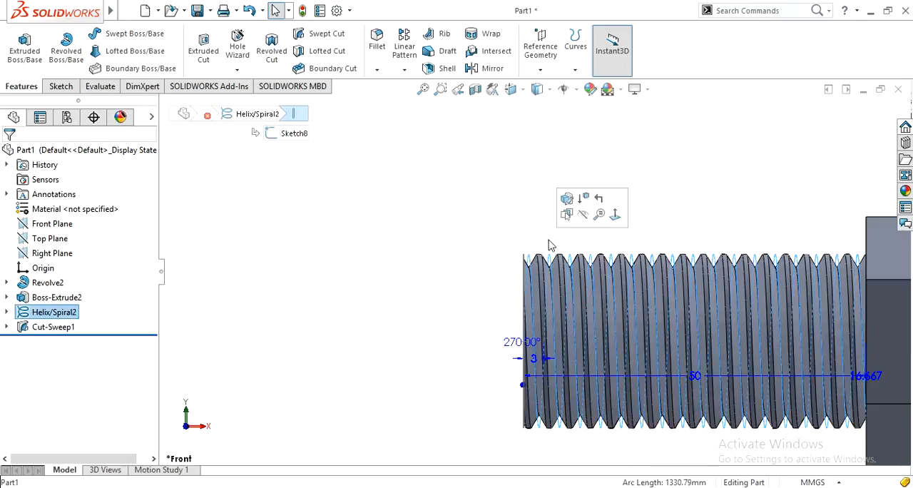
click(583, 214)
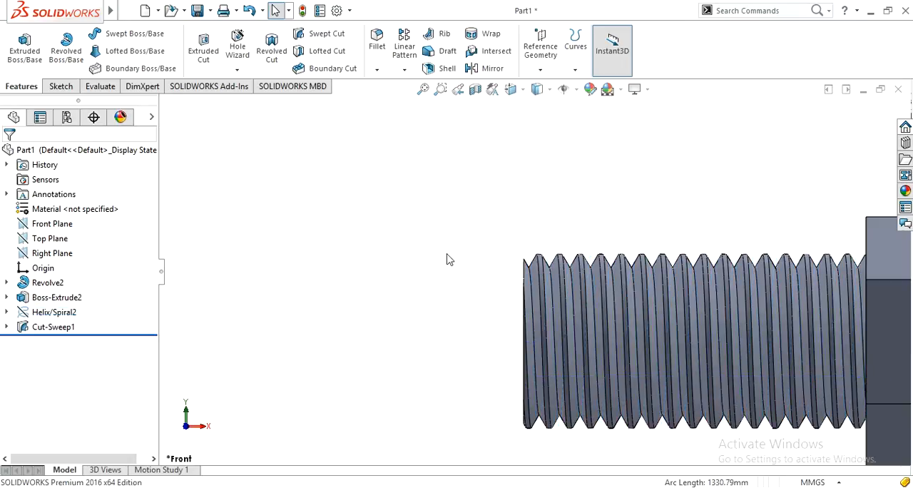
scroll(449, 259, up, 3)
middle_drag(448, 259, 585, 356)
scroll(610, 344, down, 4)
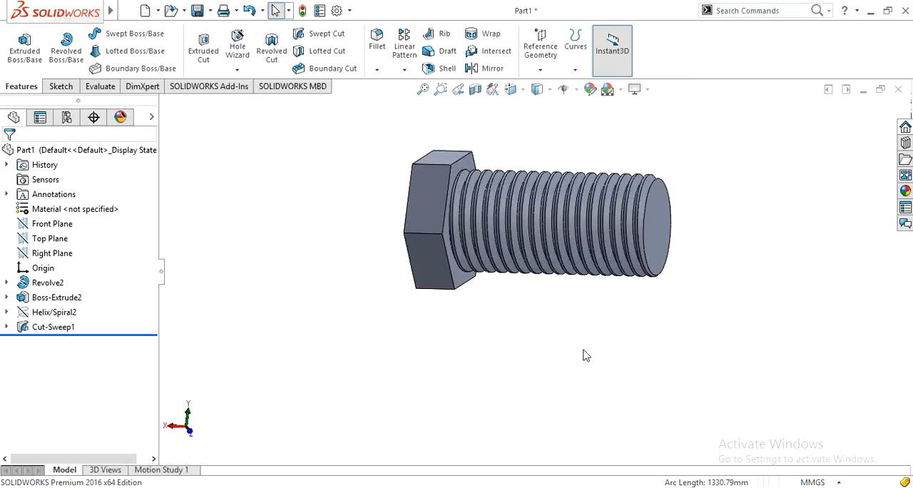
scroll(598, 324, up, 3)
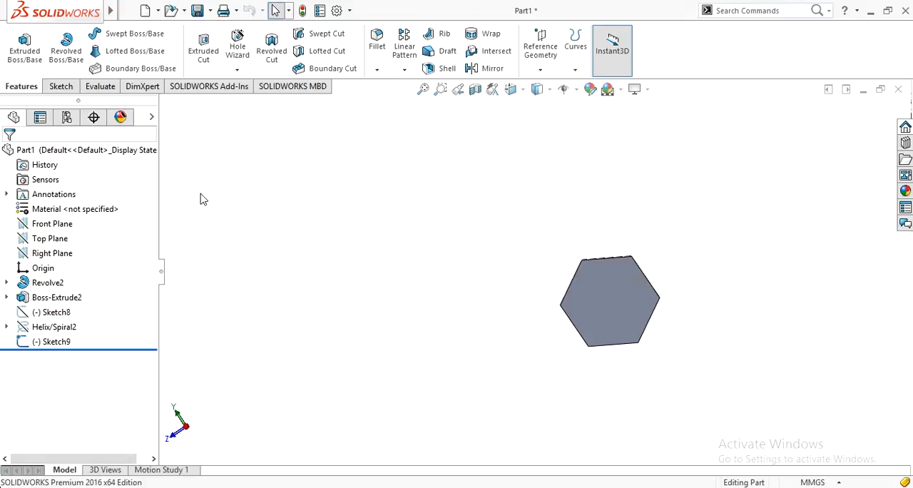
Delete the revolved bolt shank with all its dependent features, and its leftover profile sketch, to empty the part.
right_click(42, 286)
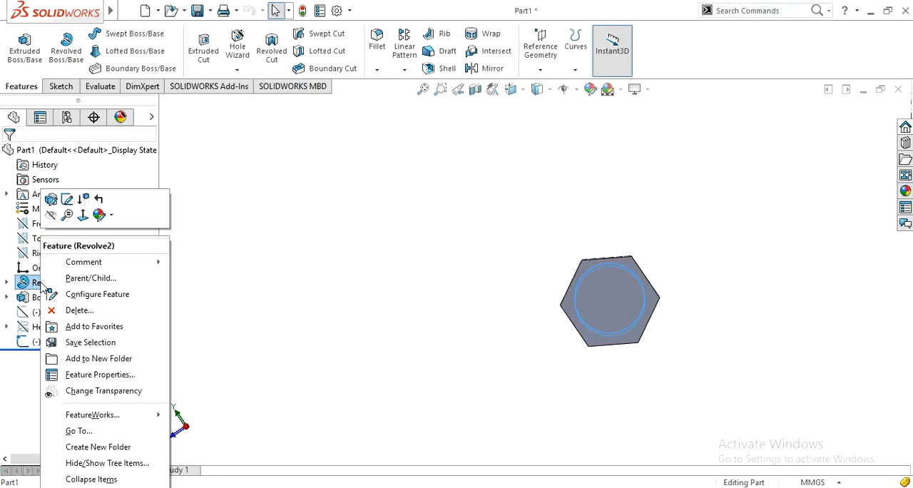
click(75, 311)
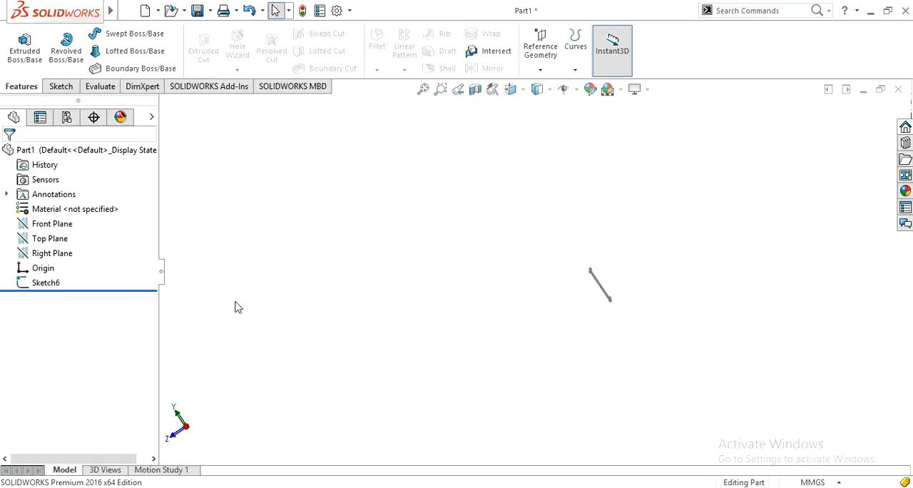
right_click(14, 285)
click(61, 324)
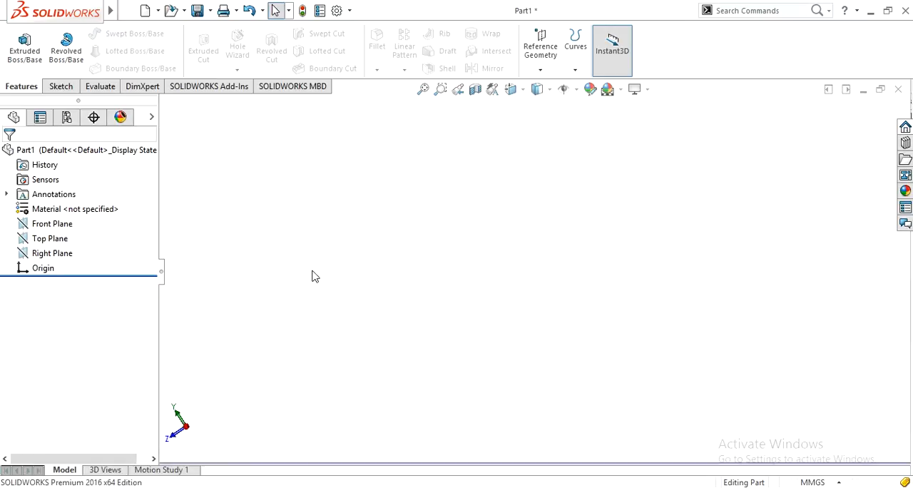
Start a sketch on the Front Plane and draw the first turn of a rectangular spiral from the origin: left, down, right, up and left.
click(50, 224)
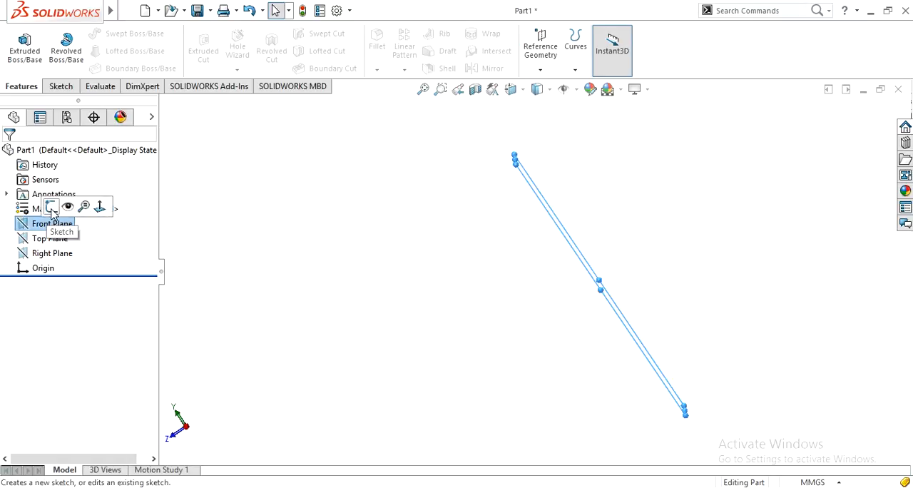
click(52, 209)
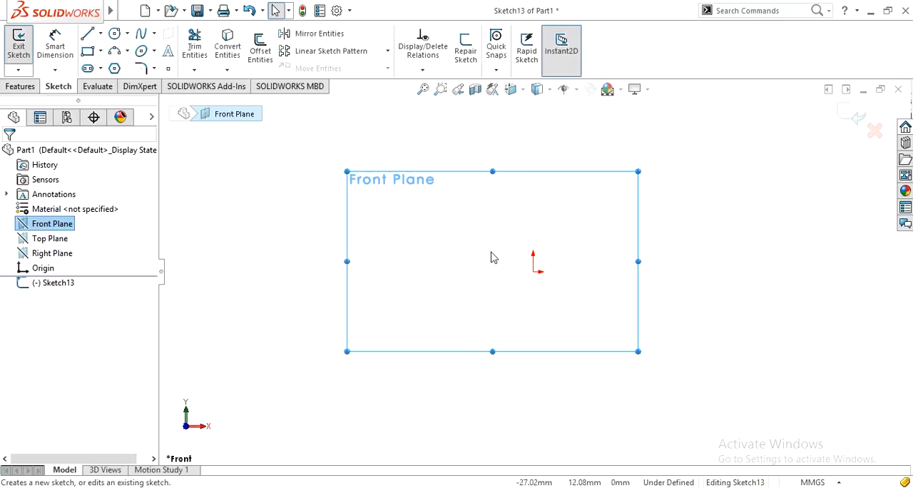
click(515, 296)
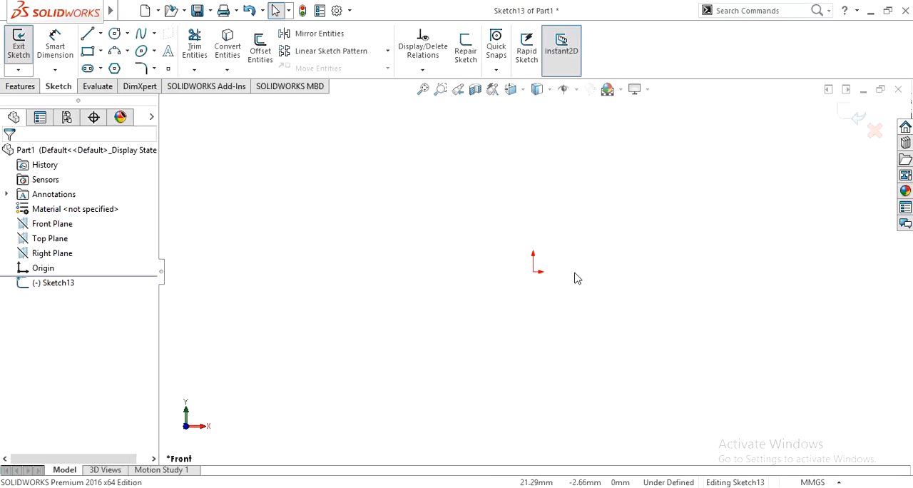
click(87, 35)
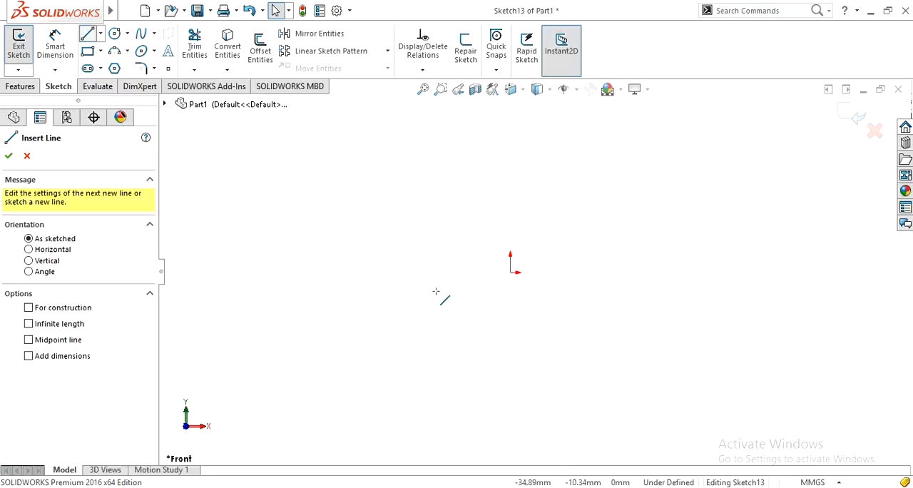
click(511, 272)
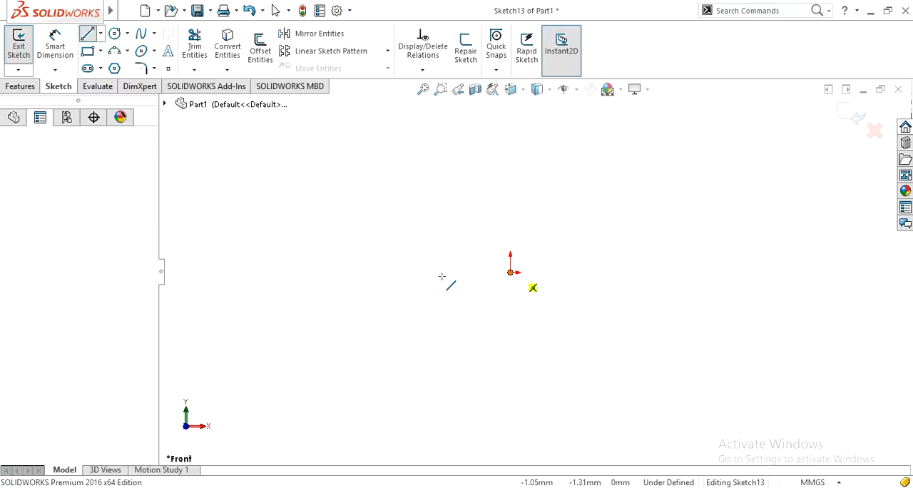
click(357, 271)
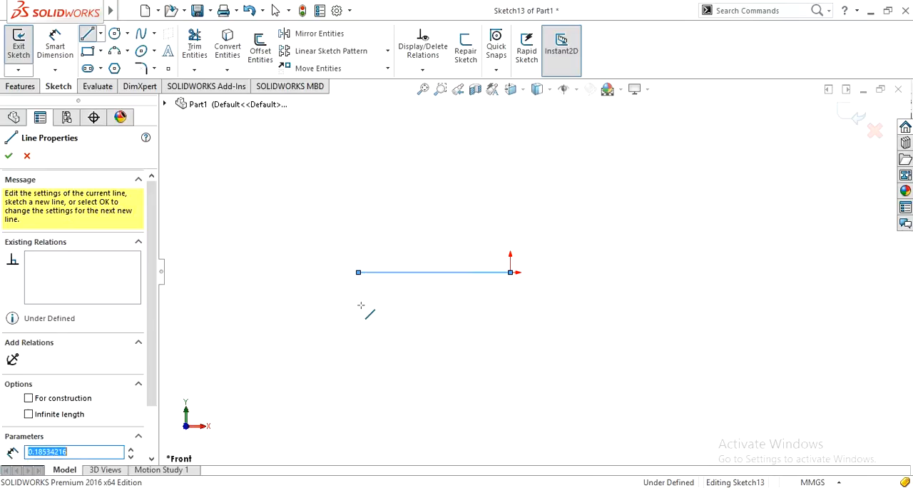
click(357, 332)
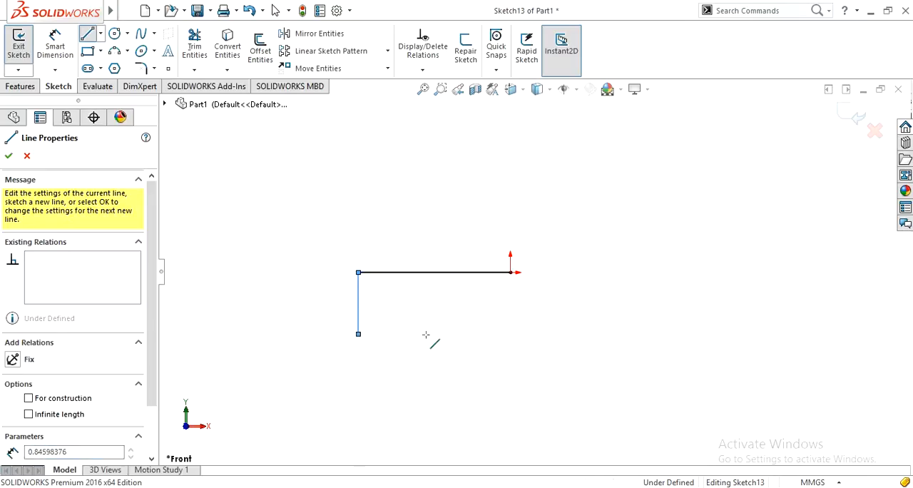
click(551, 333)
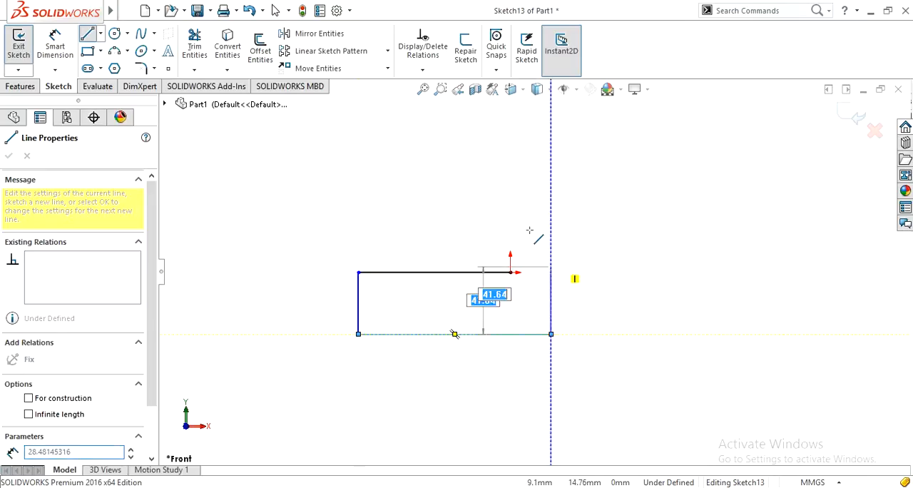
click(550, 222)
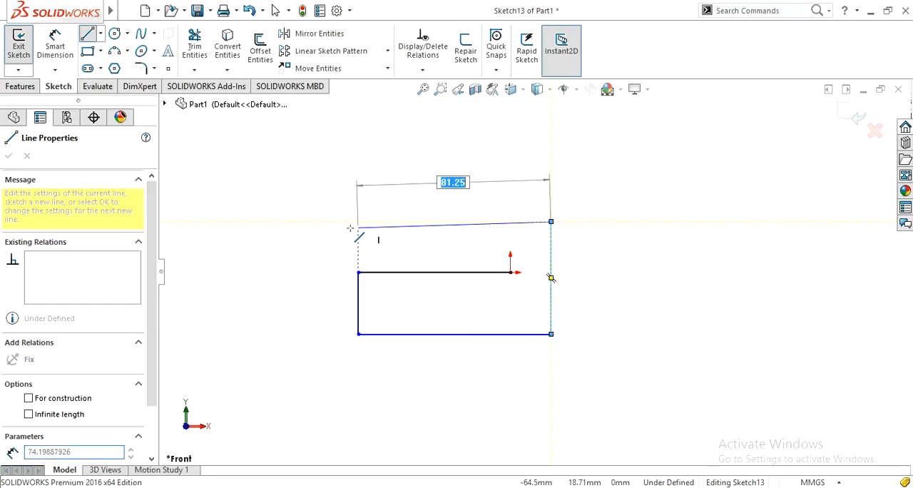
click(330, 221)
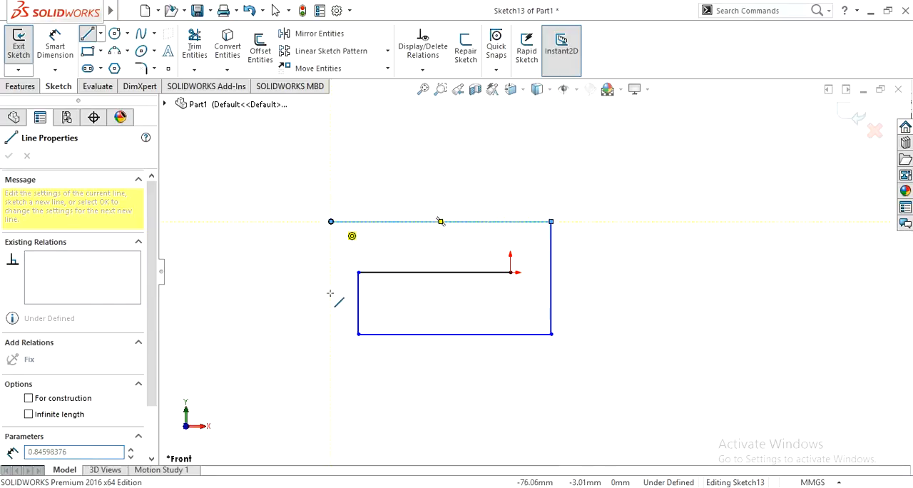
Continue the line chain with two larger turns around the first one, each running down, right, up and left.
click(330, 363)
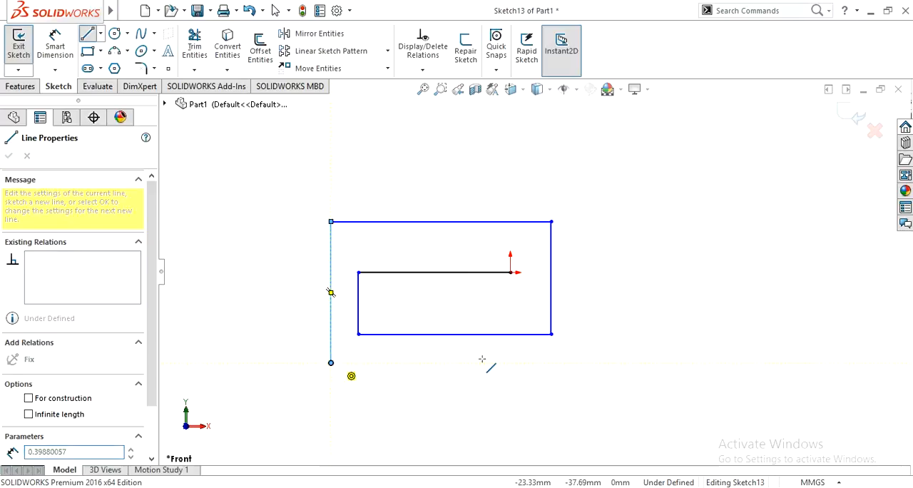
click(575, 362)
click(575, 188)
click(299, 187)
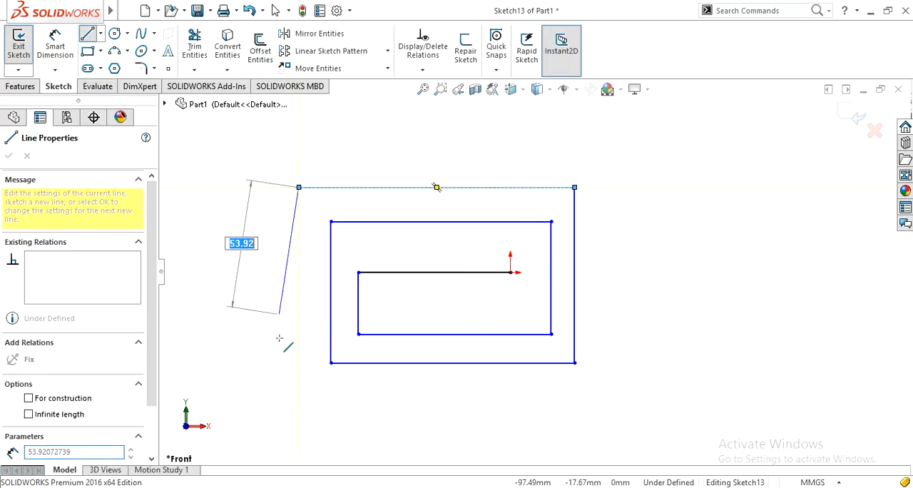
click(299, 394)
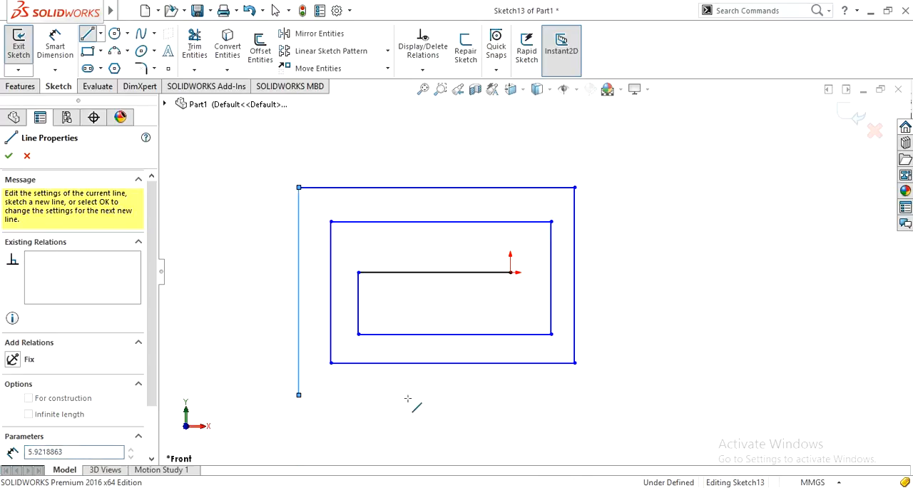
click(603, 395)
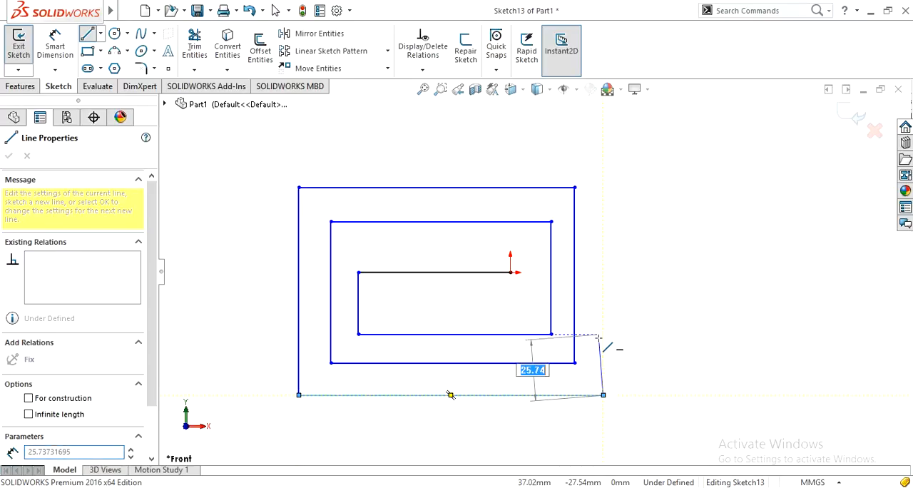
click(603, 168)
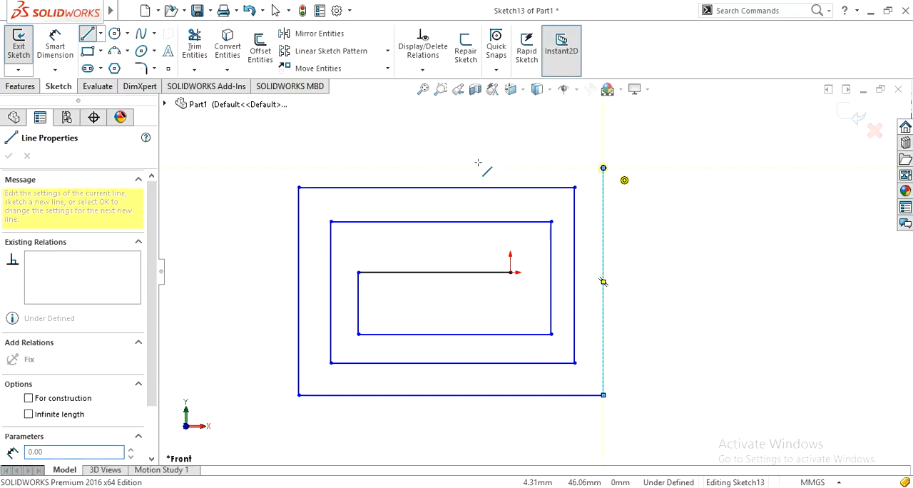
click(258, 168)
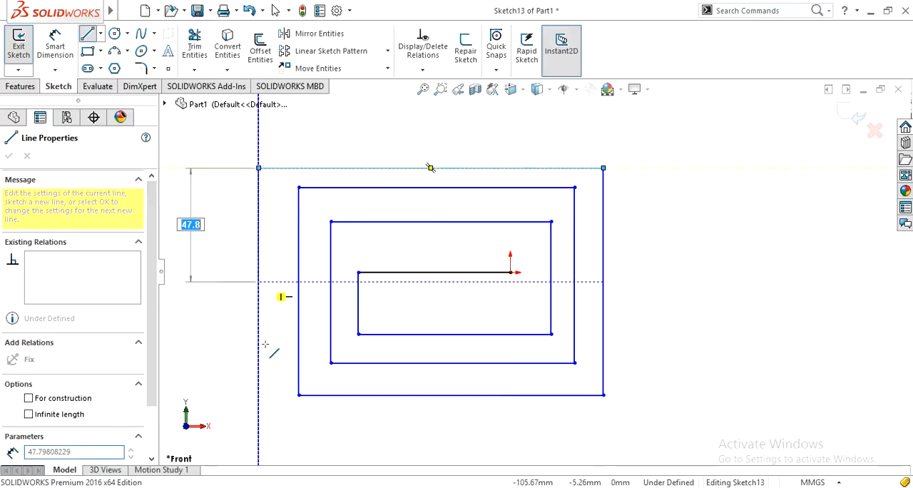
Add two outer turns to the rectangular spiral, ending with an upper horizontal line about 204 mm long.
click(258, 414)
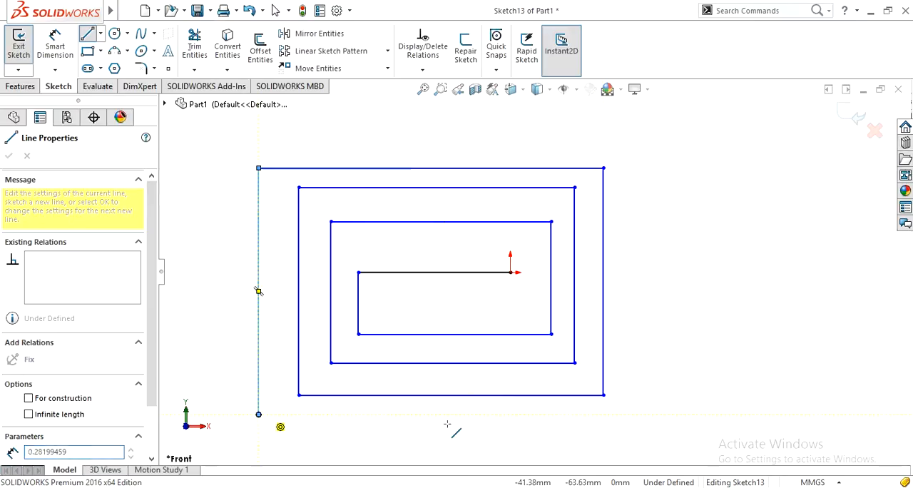
click(625, 414)
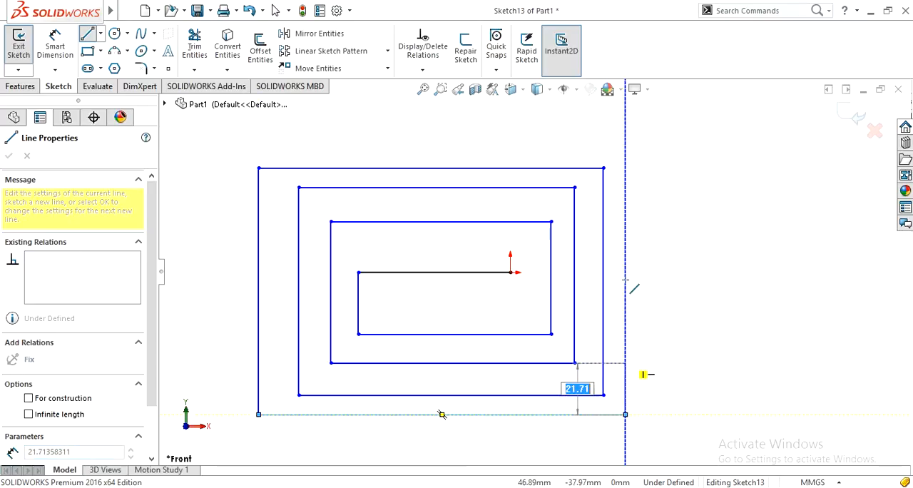
click(625, 147)
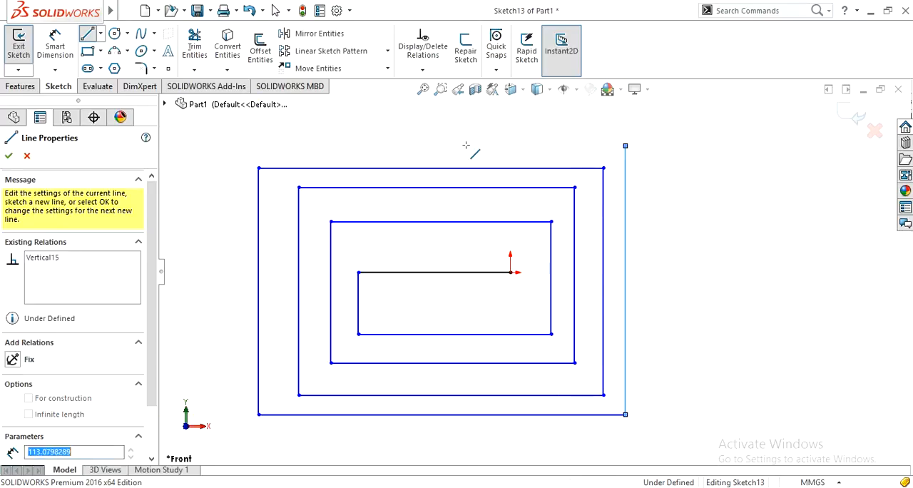
click(227, 146)
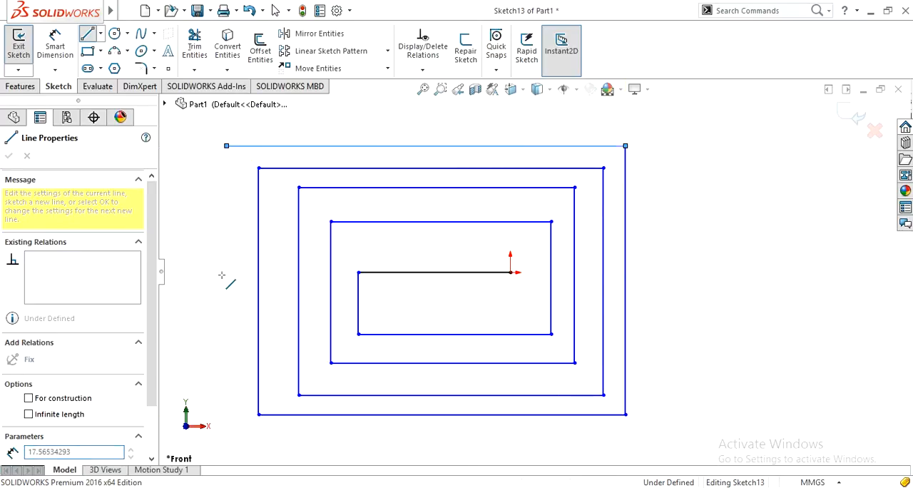
key(z)
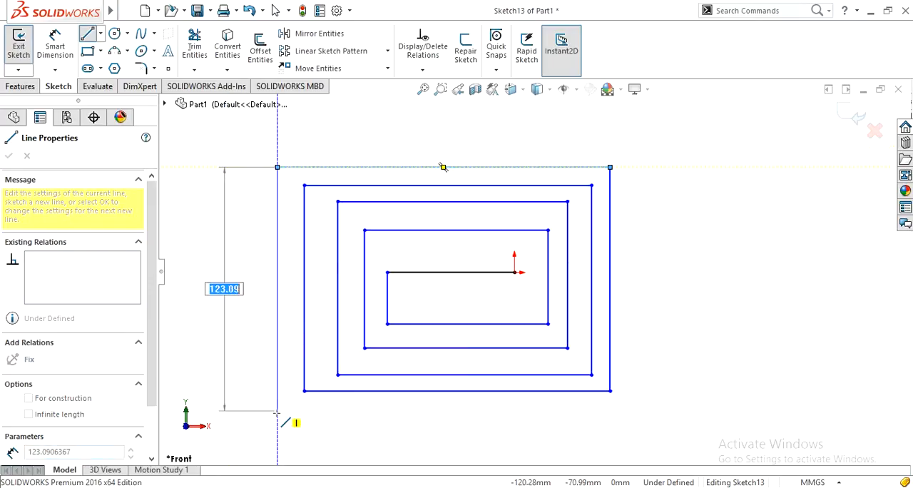
click(277, 412)
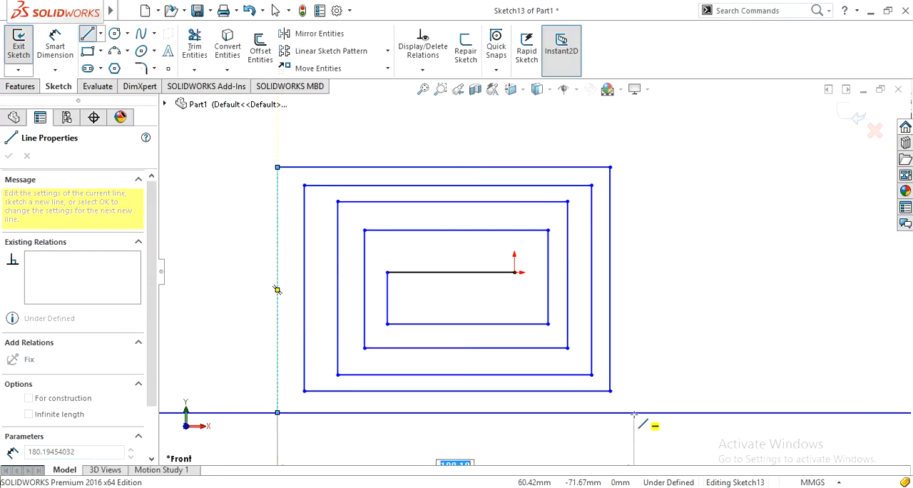
click(634, 412)
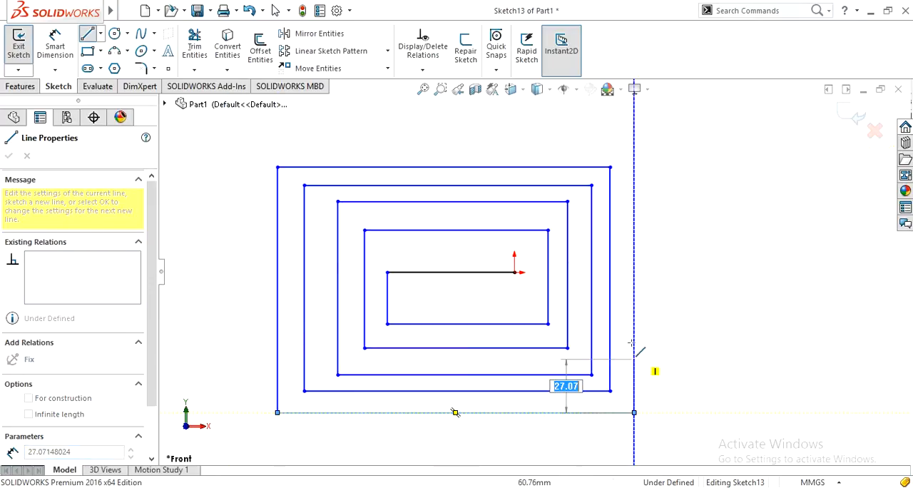
click(634, 140)
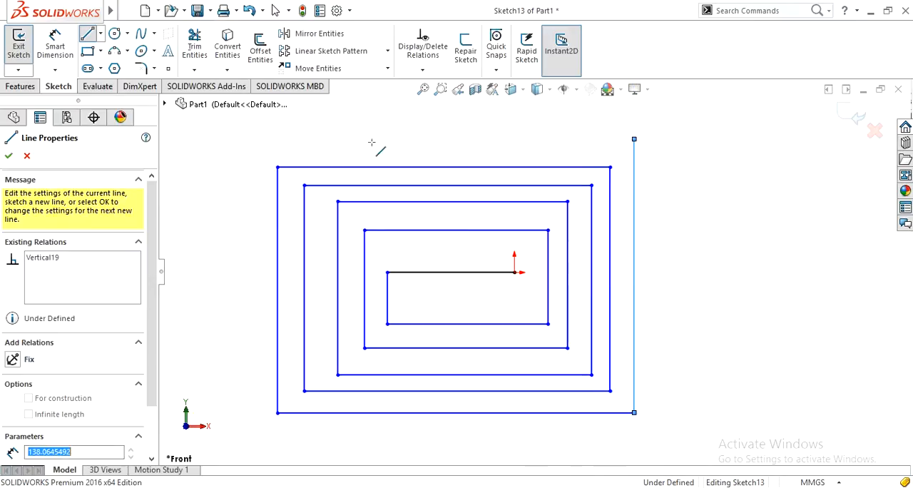
click(231, 142)
Finish the spiral with a vertical line about 43 mm long going up from its outer end, and end the line chain.
scroll(231, 143, up, 2)
scroll(231, 142, up, 2)
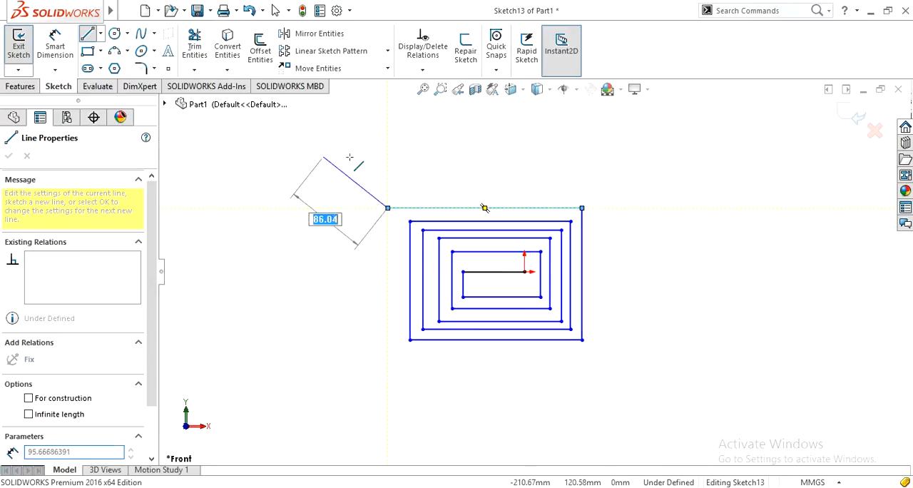
click(387, 170)
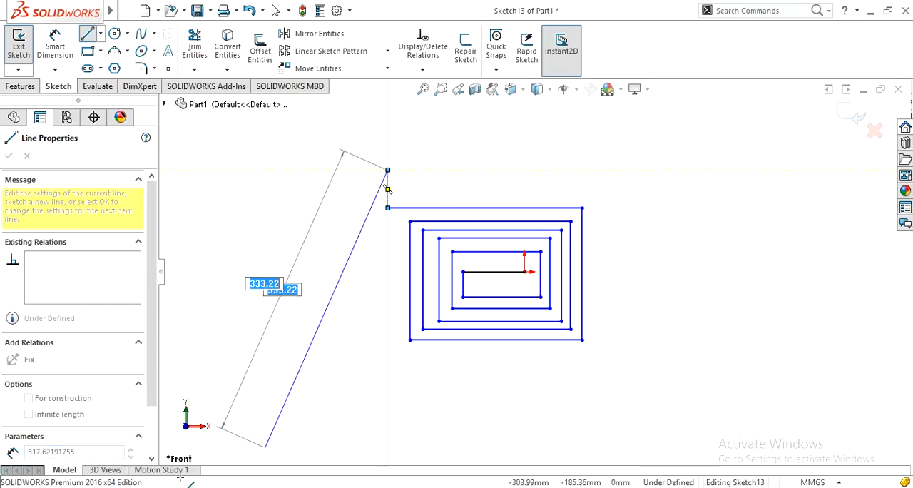
key(Escape)
scroll(335, 350, down, 1)
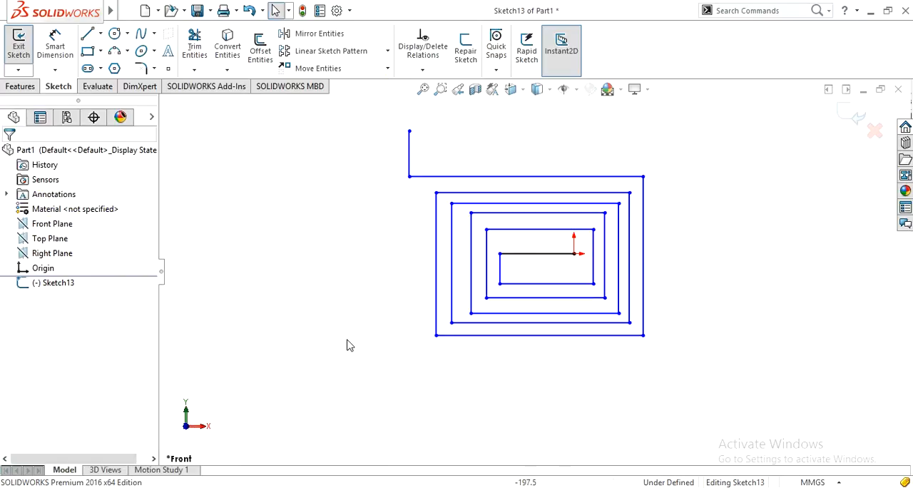
Dimension the gap between the two innermost lower horizontal lines of the spiral to 5 mm.
right_drag(350, 349, 349, 261)
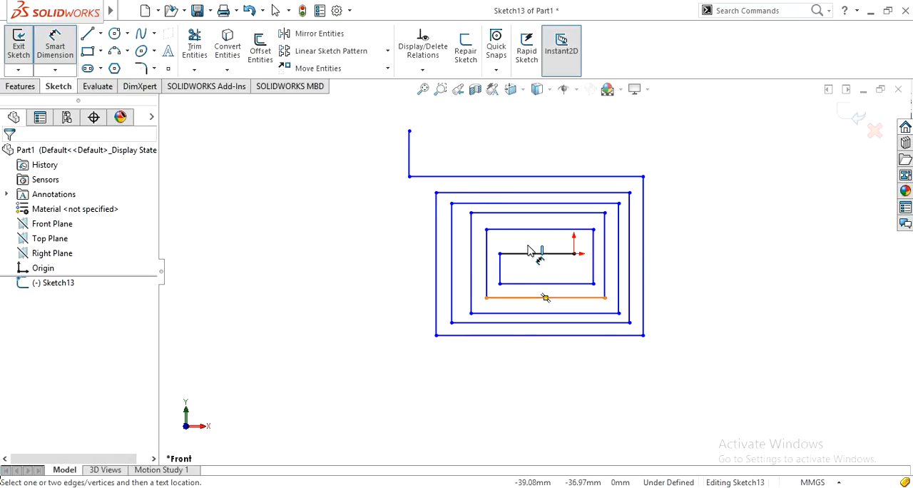
click(560, 285)
click(567, 297)
click(699, 328)
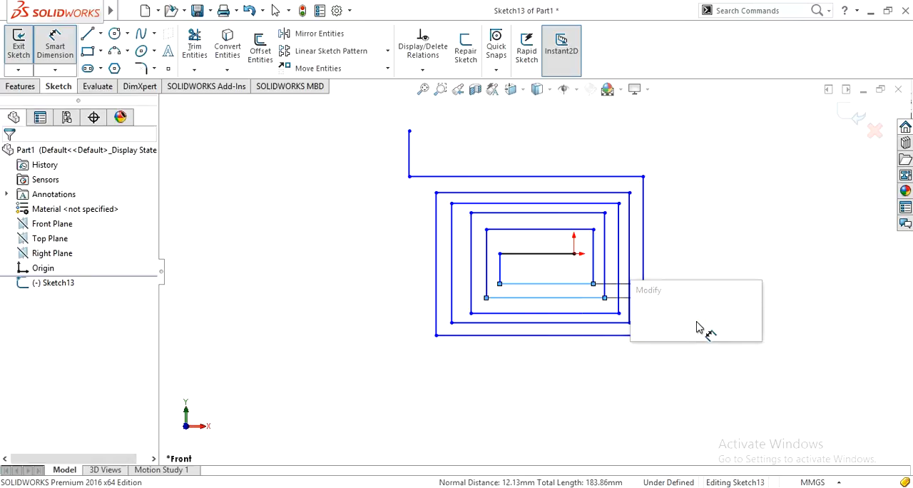
text(5)
click(639, 318)
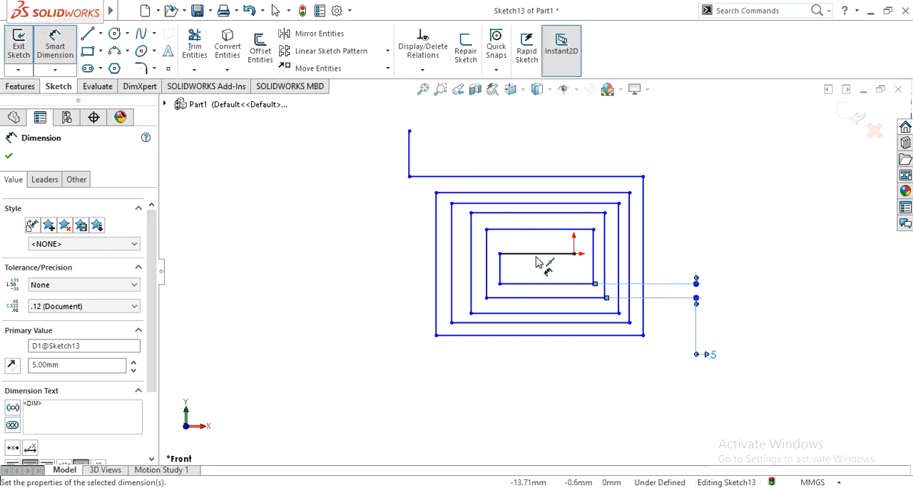
Dimension the two innermost gaps between the left vertical lines of the spiral to 5 mm each.
click(498, 275)
click(486, 289)
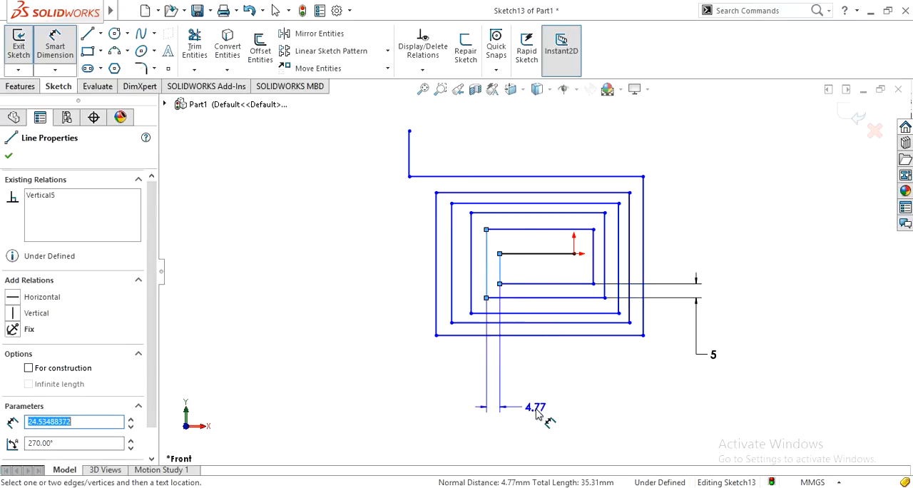
click(536, 417)
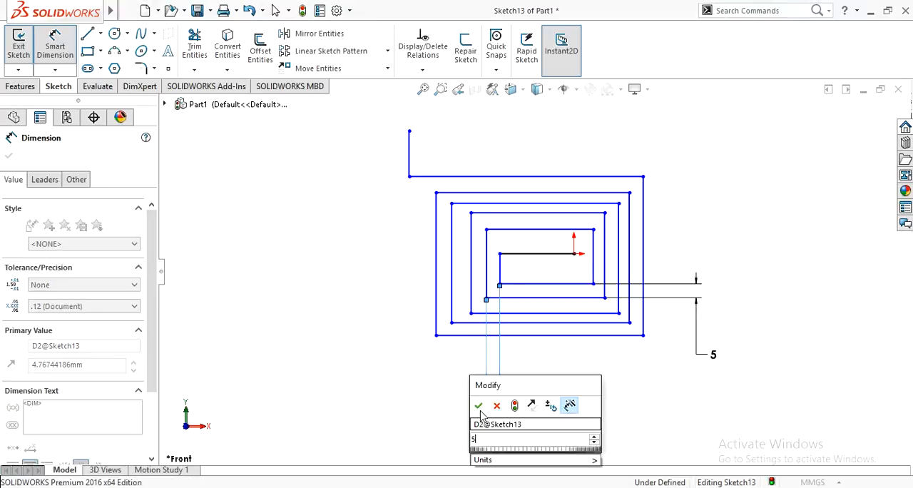
click(482, 413)
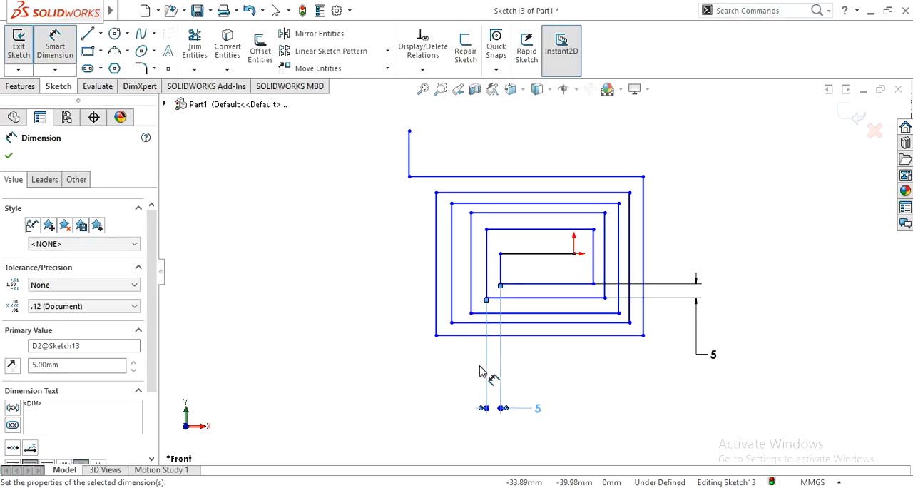
click(471, 293)
click(486, 292)
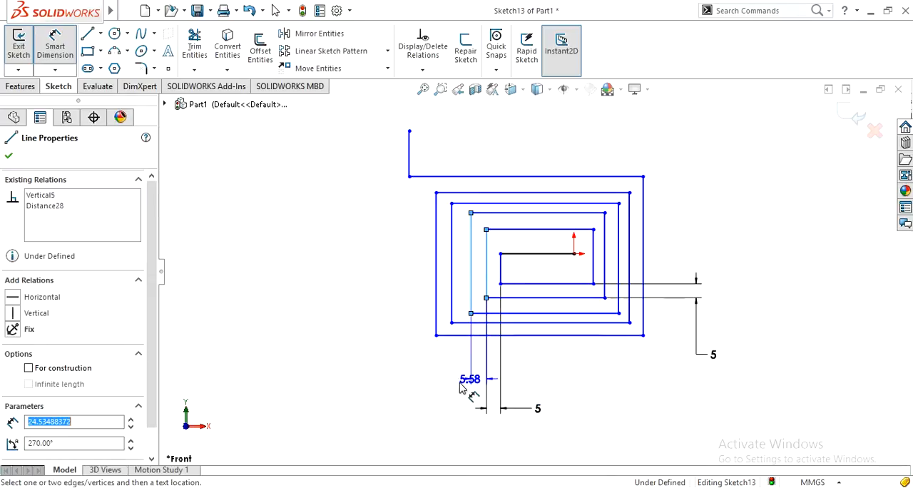
click(431, 416)
text(5)
click(373, 406)
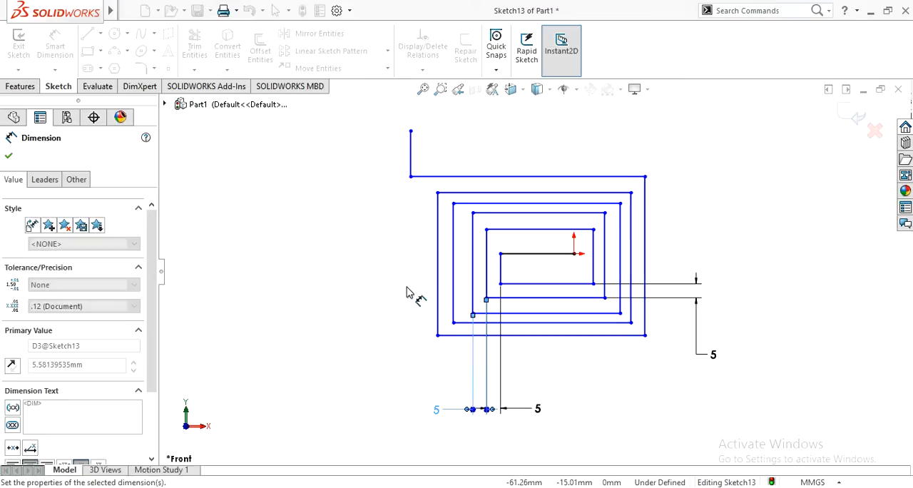
Dimension the two outer gaps between the left vertical lines of the spiral to 5 mm each.
click(472, 285)
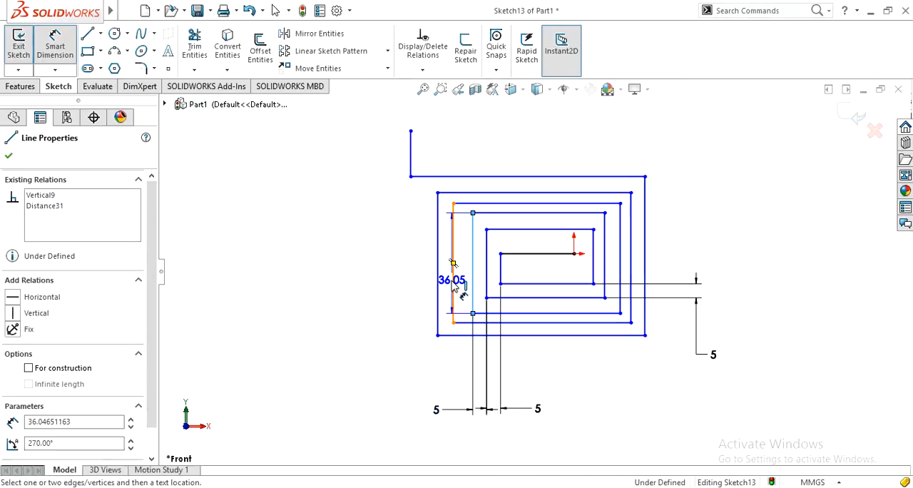
click(453, 317)
click(399, 403)
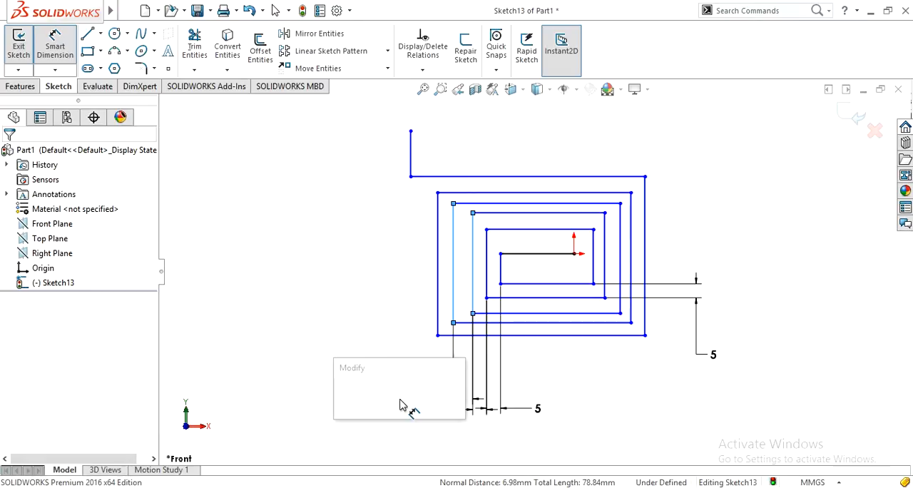
text(5)
click(346, 396)
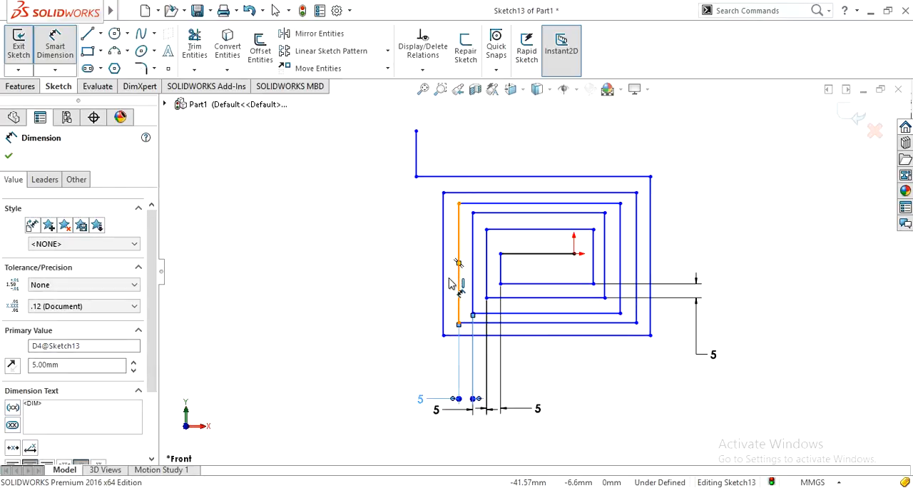
click(445, 279)
click(451, 286)
click(356, 367)
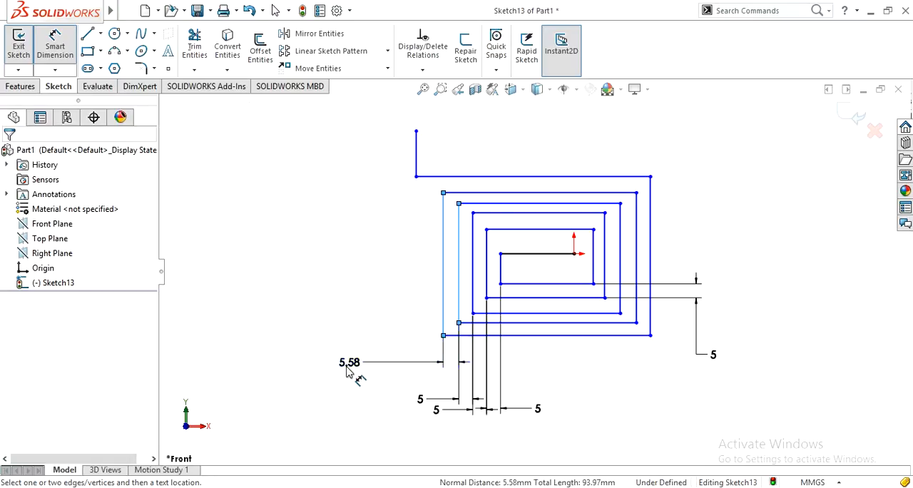
text(5)
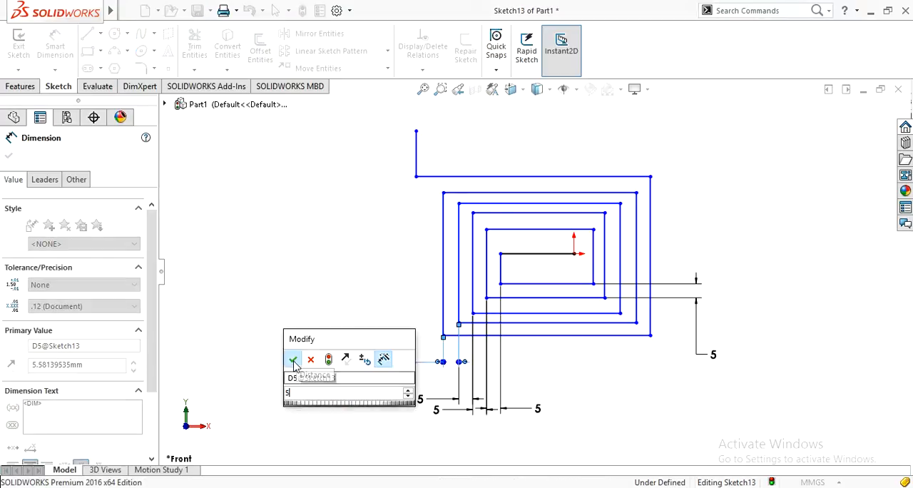
click(293, 362)
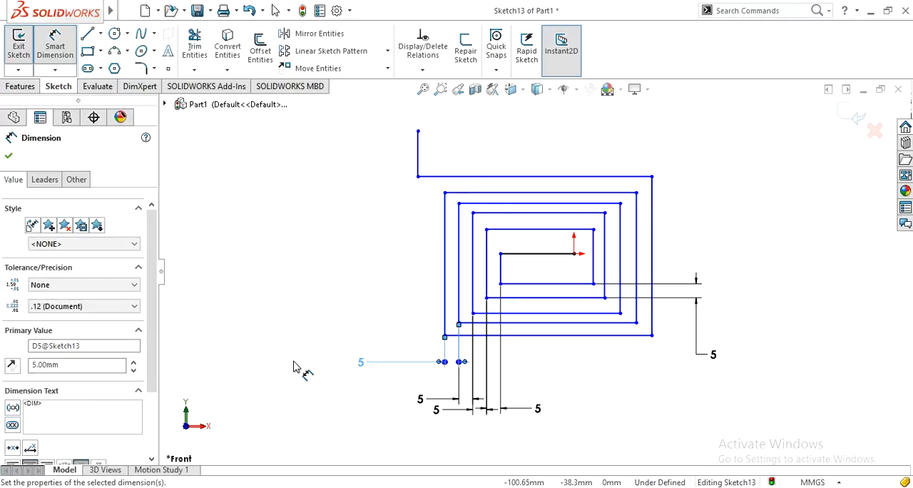
Dimension the gap between the second and third lower horizontal lines, counted from the center, to 5 mm.
click(536, 299)
click(537, 313)
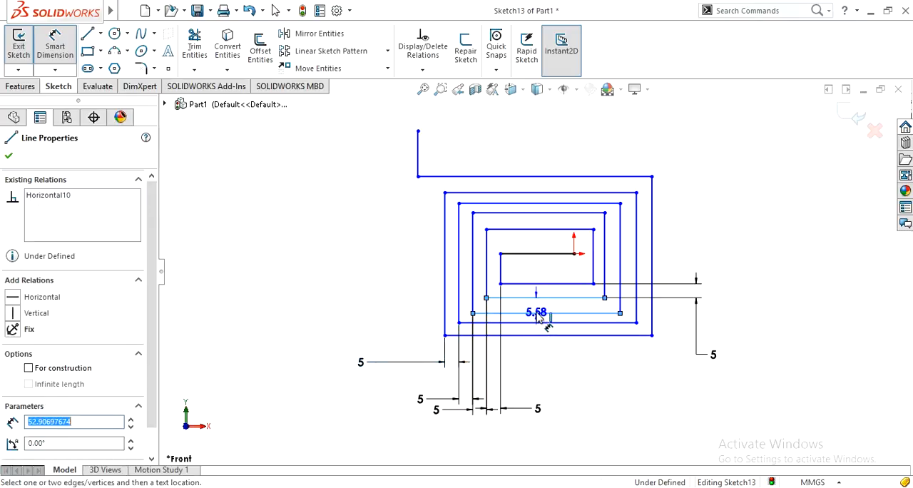
click(759, 350)
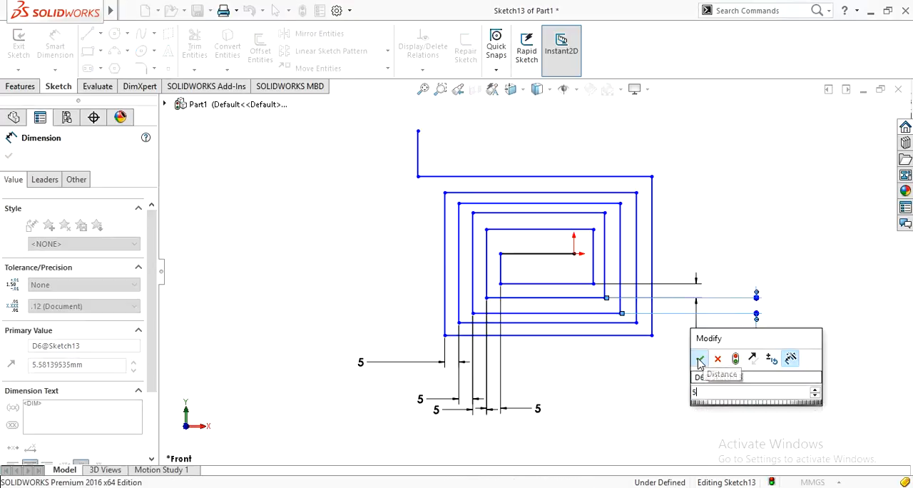
text(5)
key(Return)
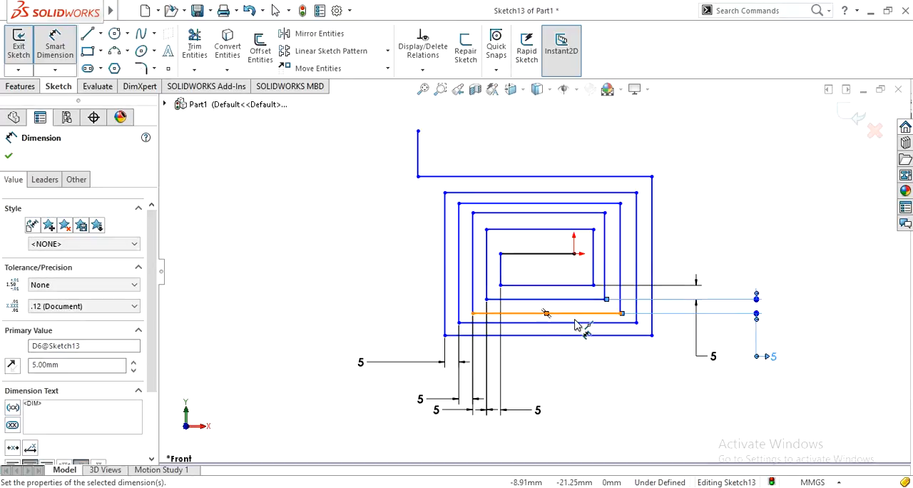
click(579, 323)
click(579, 314)
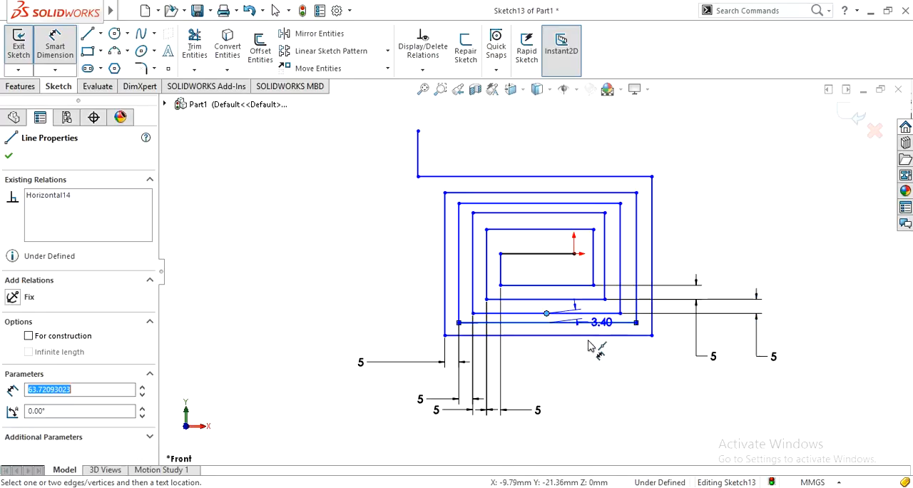
key(Escape)
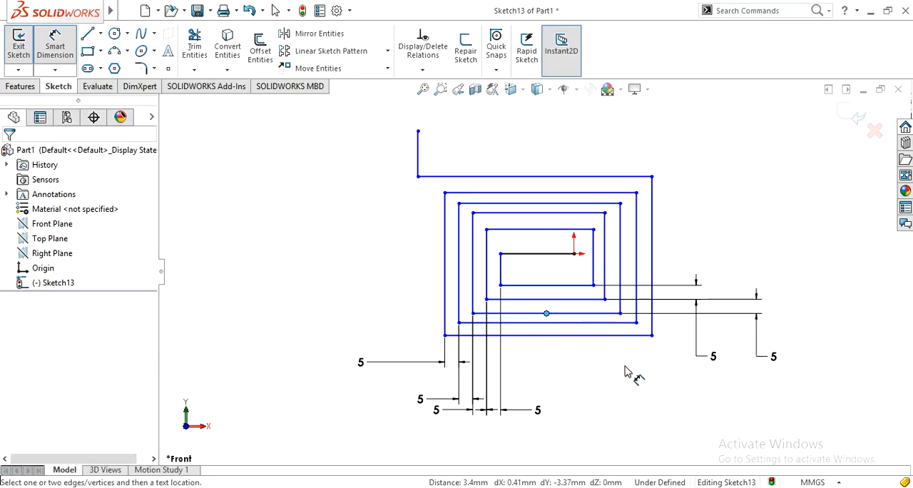
Dimension the two remaining outer gaps between the lower horizontal lines of the spiral to 5 mm each.
click(578, 318)
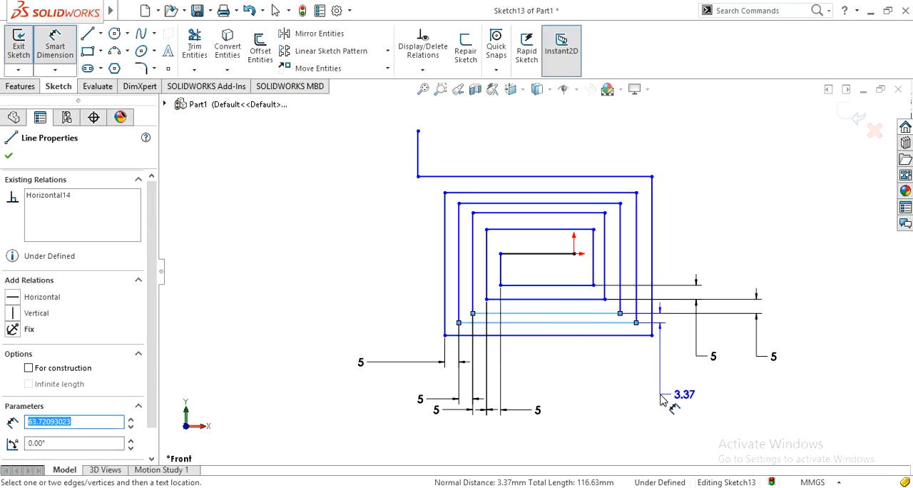
click(666, 401)
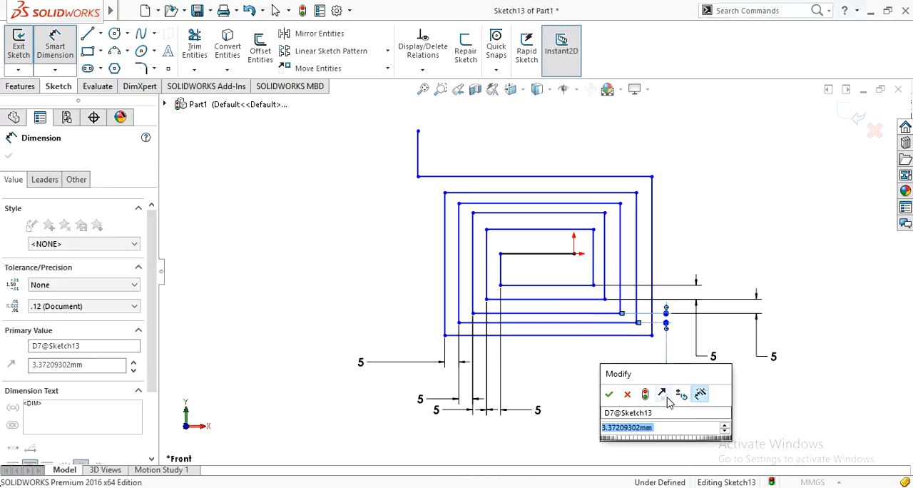
text(5)
click(611, 394)
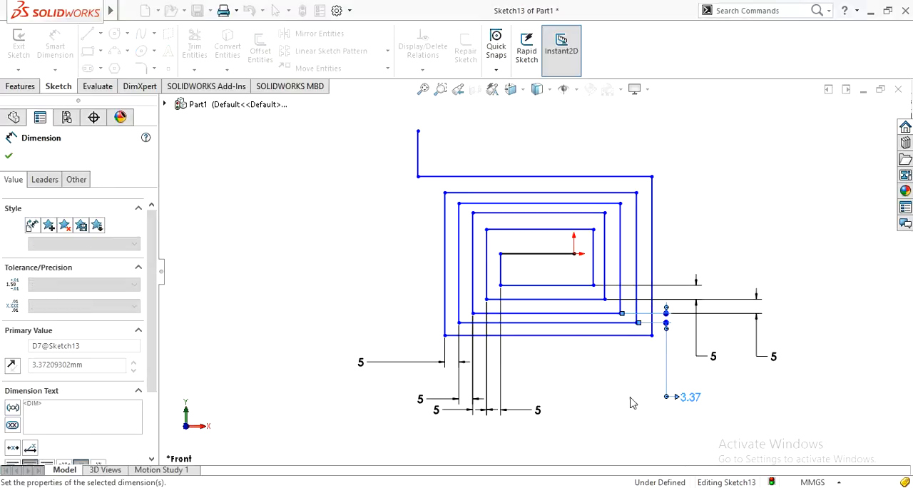
click(601, 338)
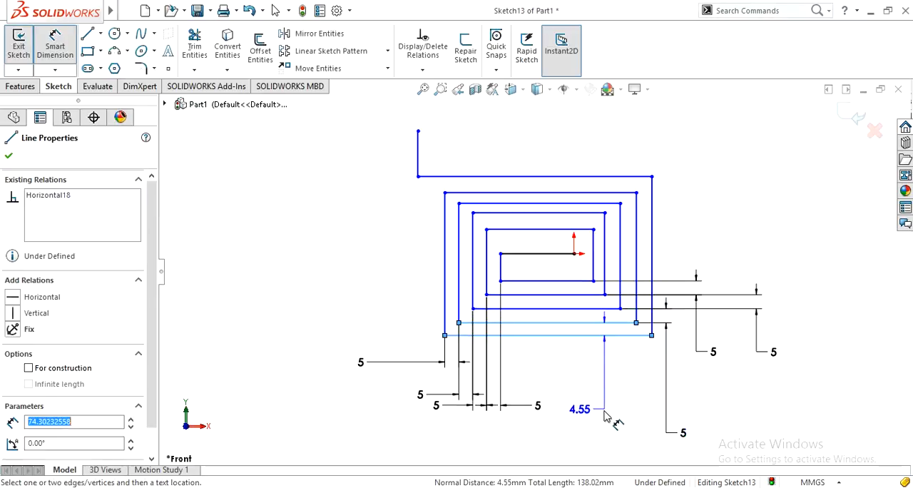
click(610, 419)
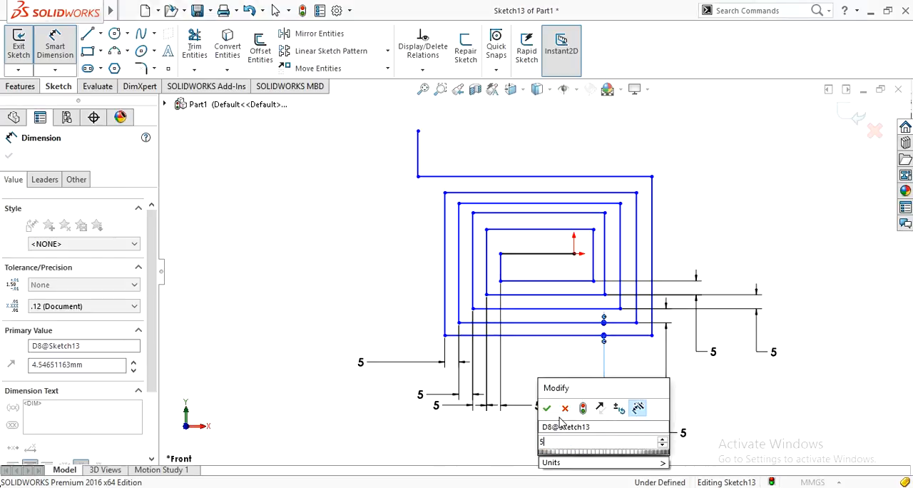
key(Return)
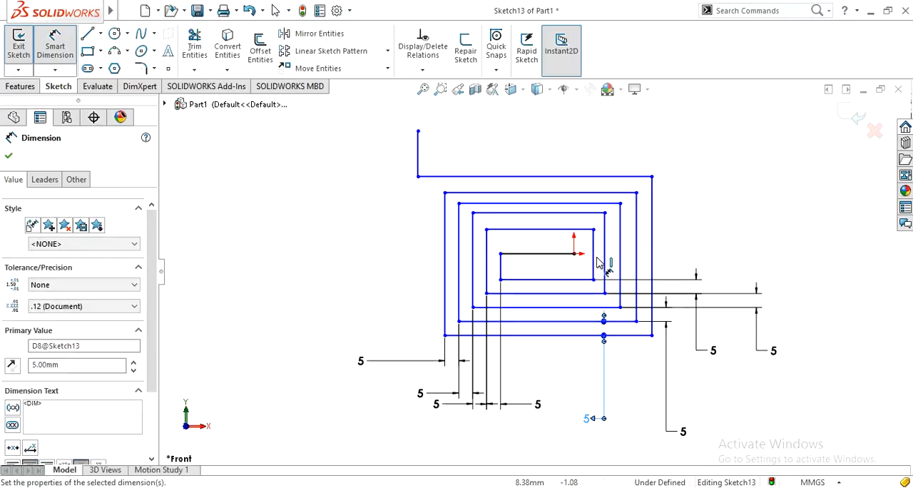
Dimension the two innermost gaps between the right vertical lines of the spiral to 5 mm each.
click(600, 263)
key(Escape)
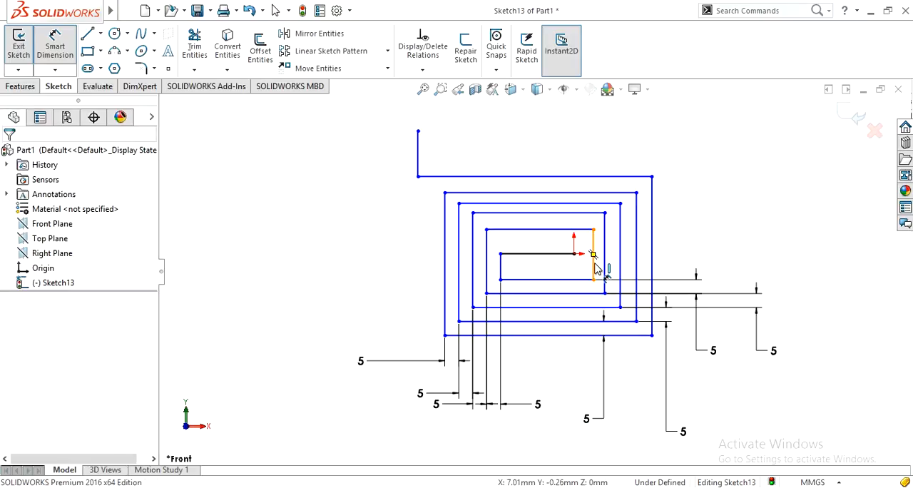
click(594, 268)
click(604, 274)
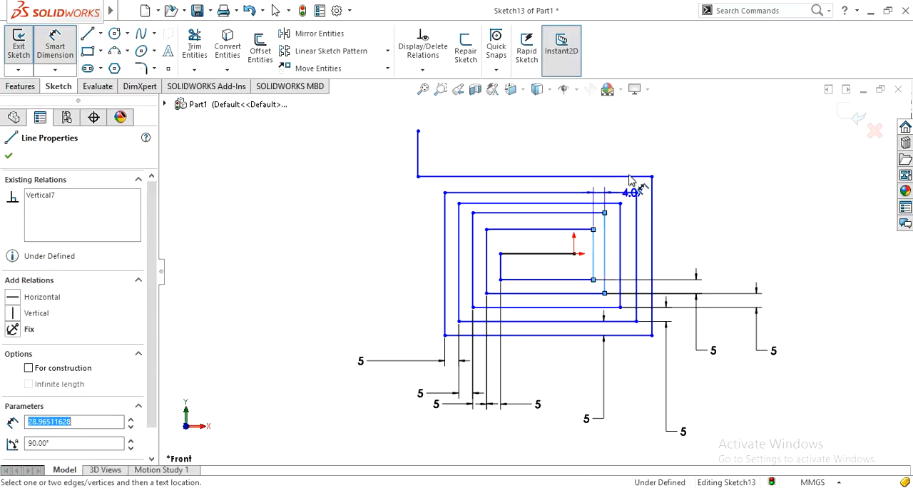
click(561, 141)
text(5)
click(504, 133)
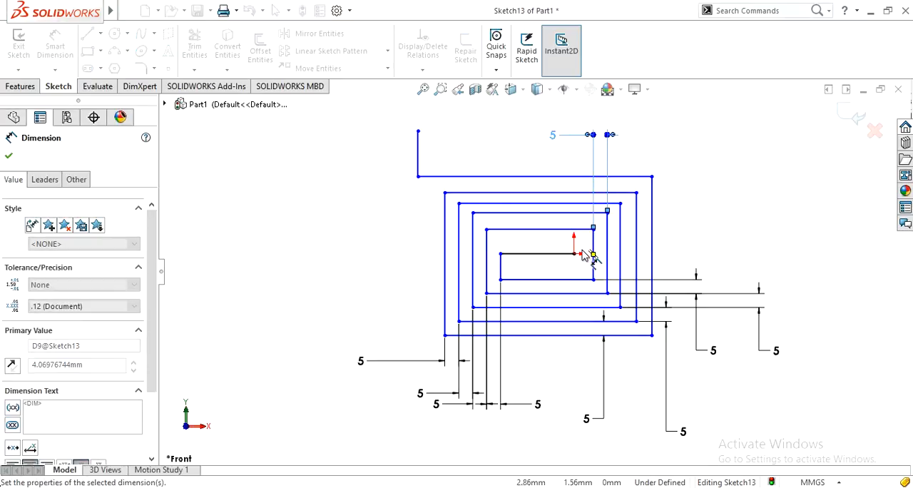
click(619, 245)
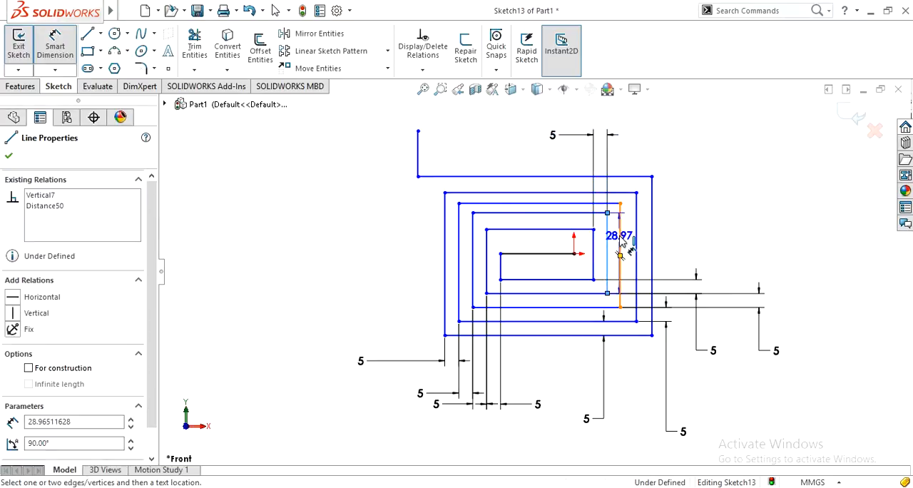
click(571, 123)
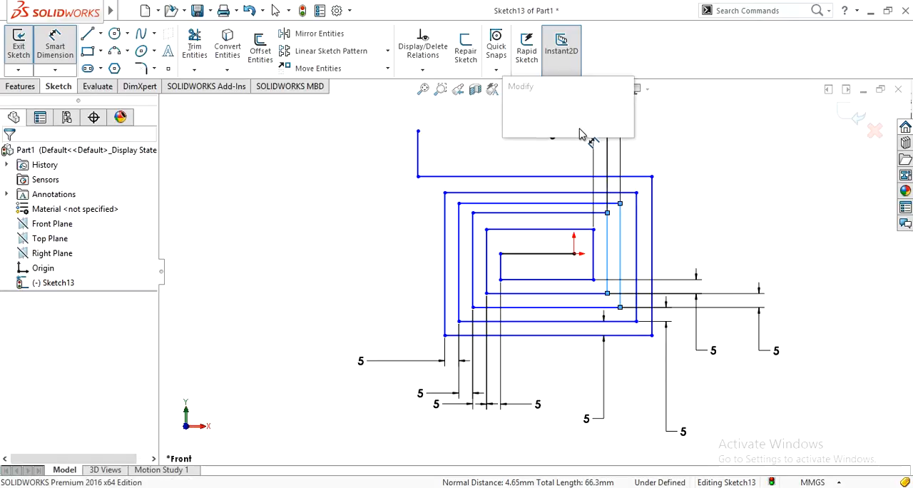
text(5)
click(513, 115)
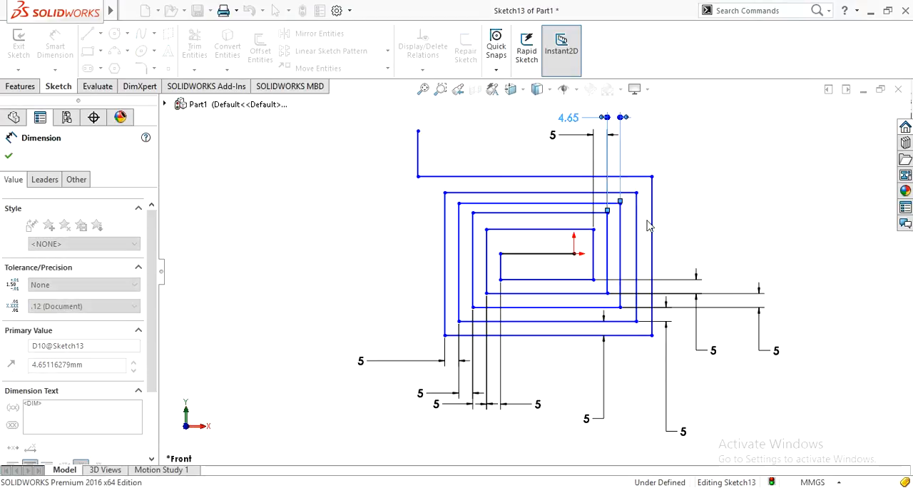
Dimension the two outer gaps between the right vertical lines of the spiral to 5 mm each.
click(621, 243)
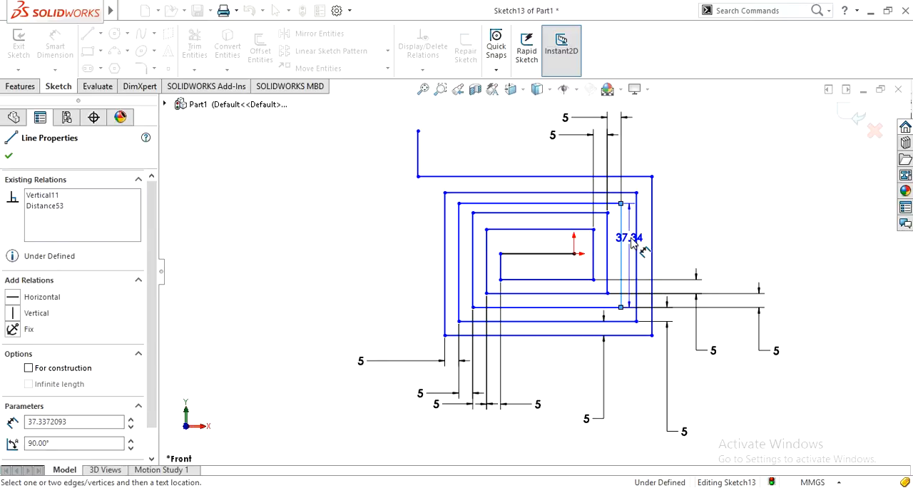
click(636, 244)
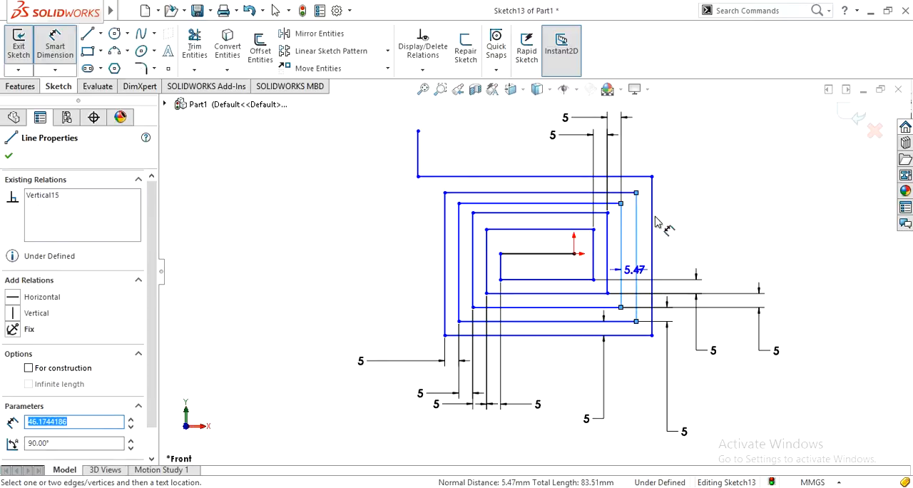
click(580, 107)
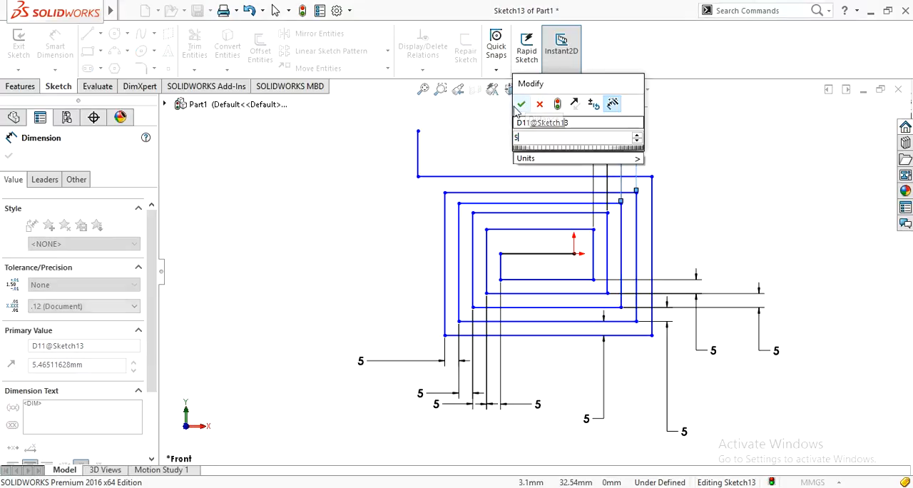
click(521, 104)
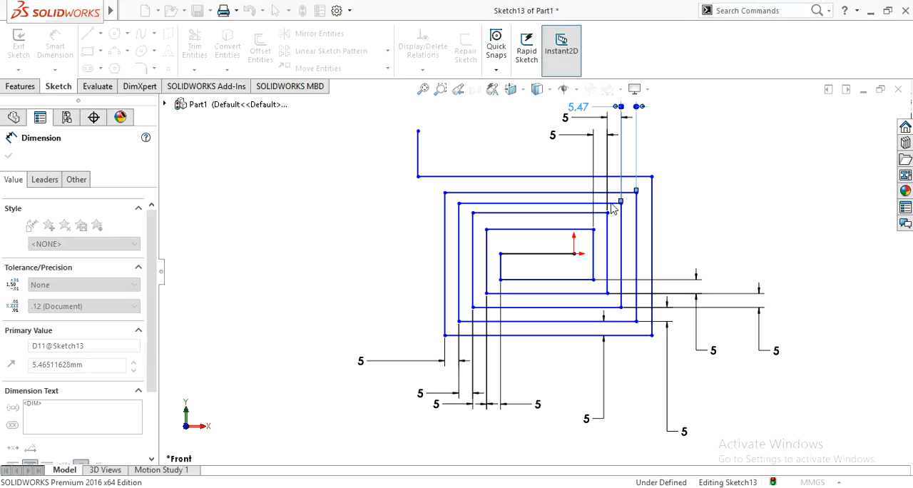
click(634, 235)
click(668, 216)
click(693, 136)
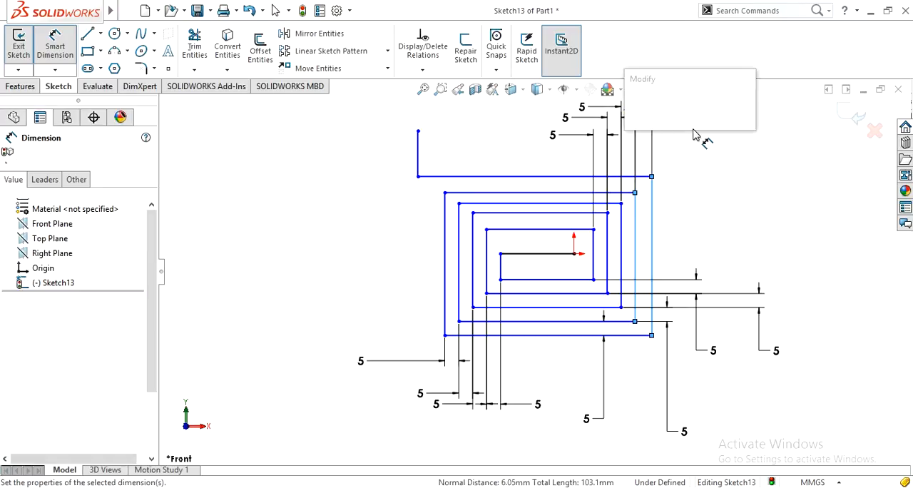
text(5)
click(634, 109)
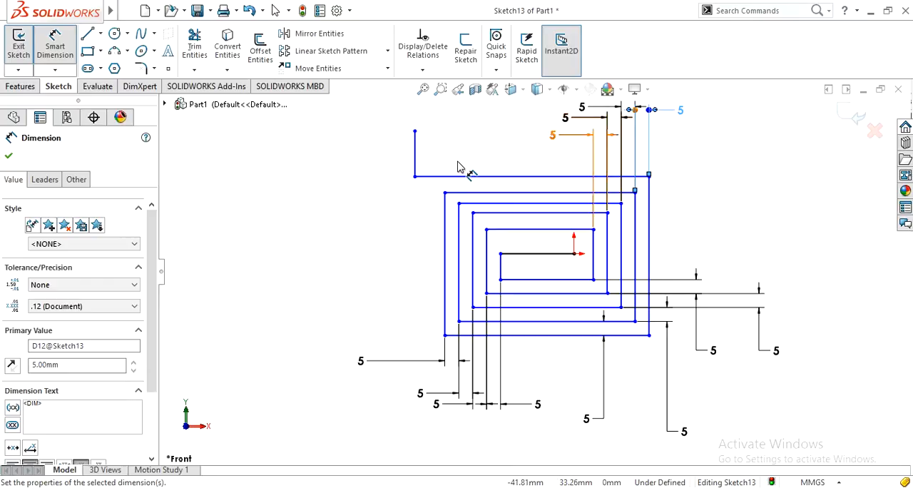
Dimension the innermost gap between the upper horizontal lines of the spiral to 5 mm.
click(507, 231)
click(508, 214)
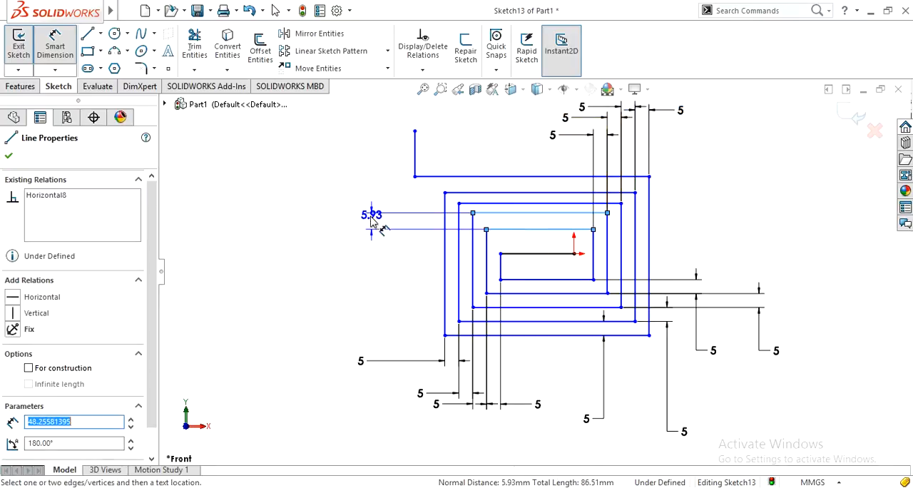
click(326, 261)
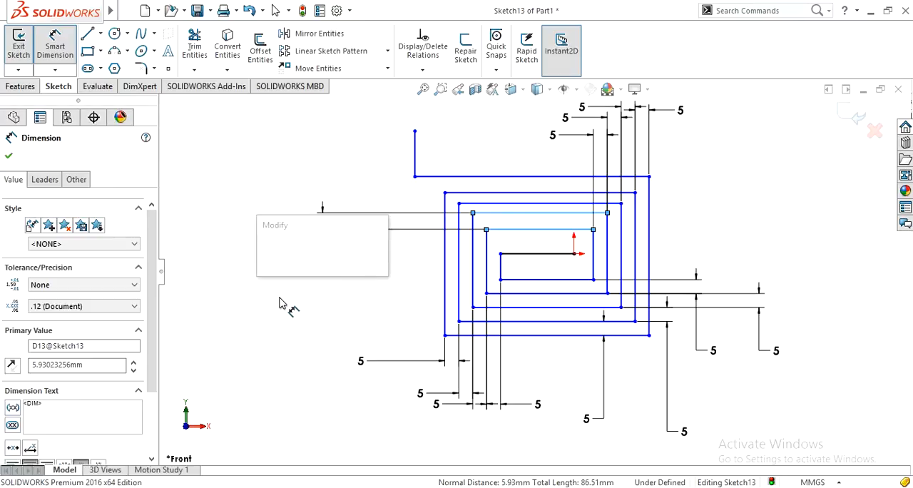
text(5)
click(265, 256)
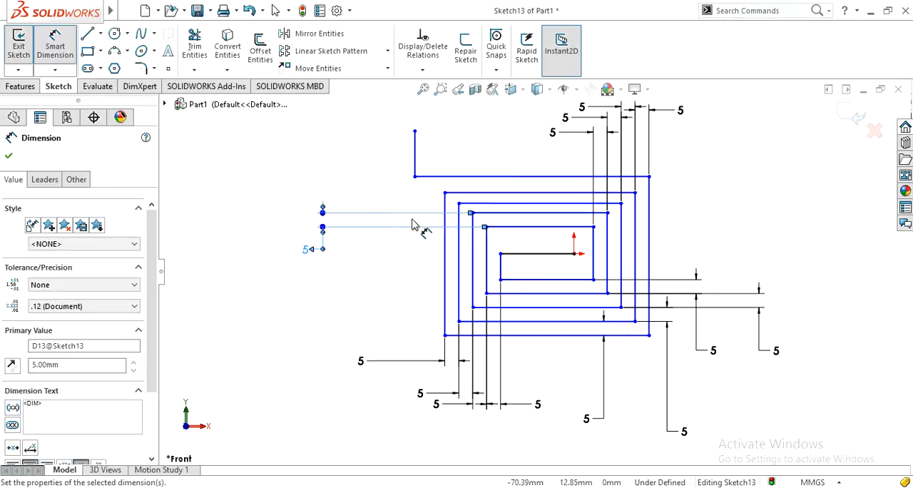
click(507, 214)
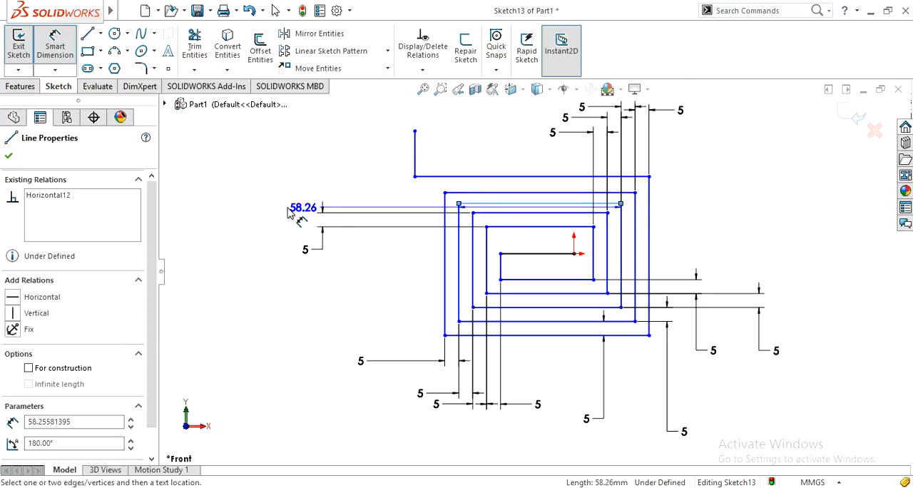
click(261, 248)
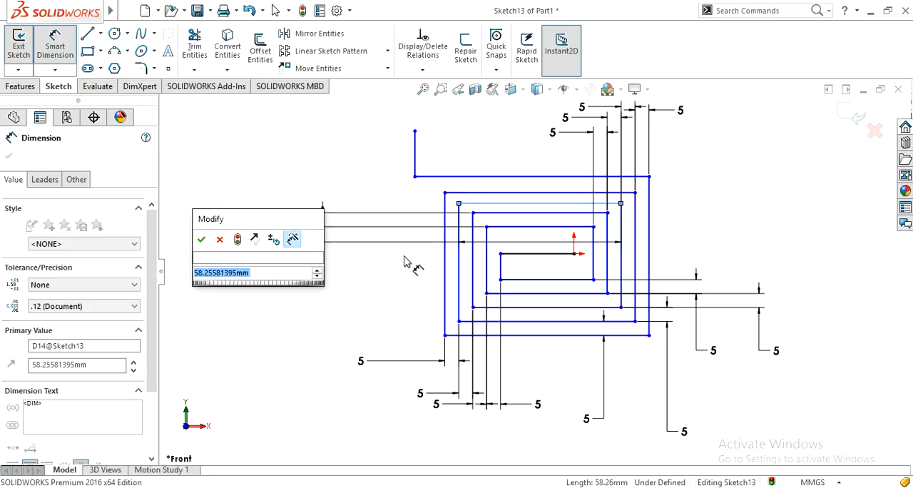
key(Return)
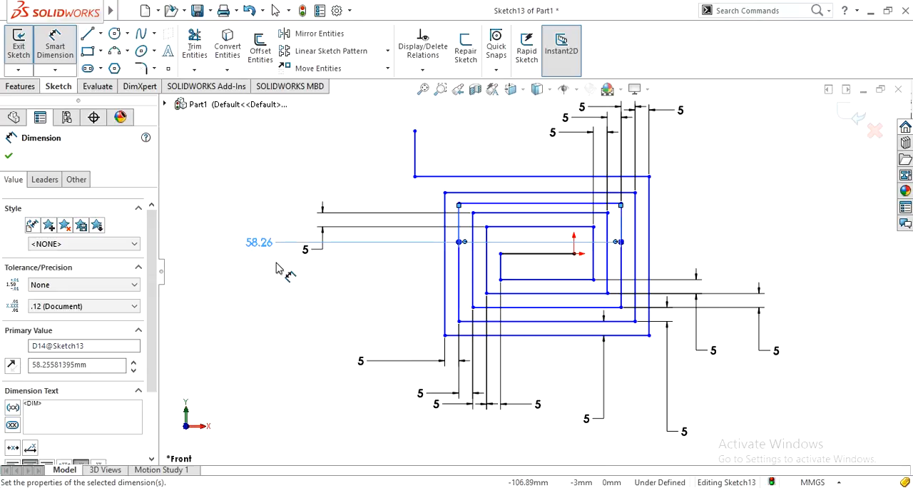
key(Delete)
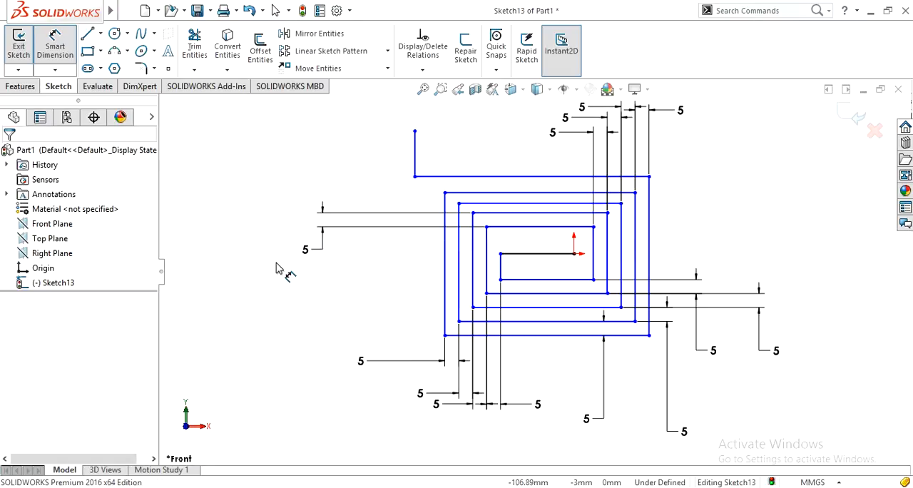
Dimension the gap between the second and third upper horizontal lines, counted from the center, to 5 mm.
click(528, 204)
click(535, 212)
click(326, 182)
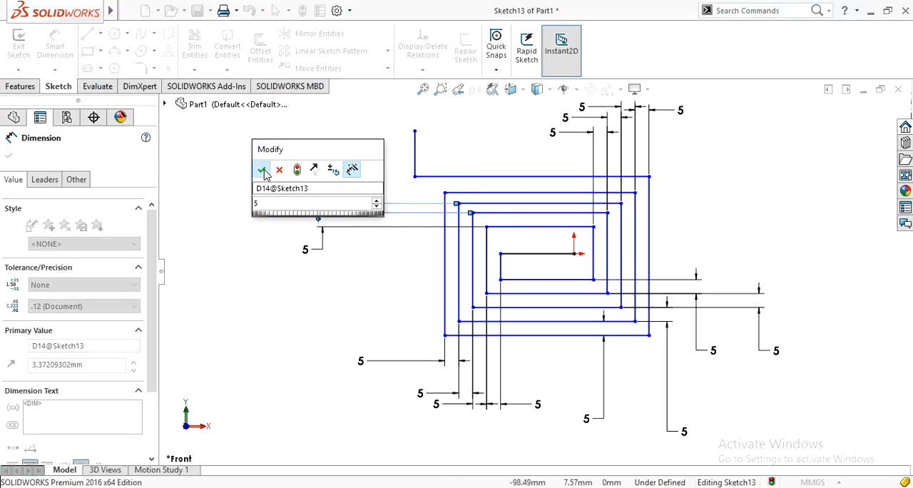
click(261, 168)
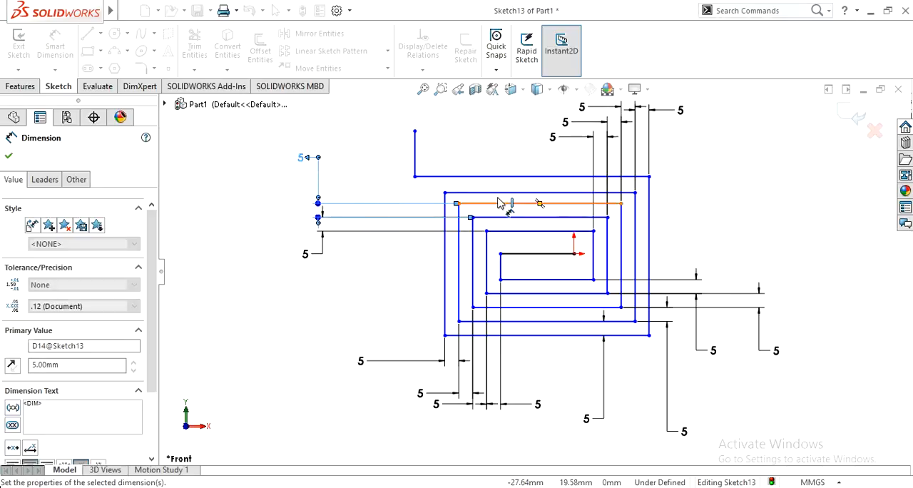
Dimension the two remaining outer gaps between the upper horizontal lines of the spiral to 5 mm each.
click(540, 193)
click(499, 207)
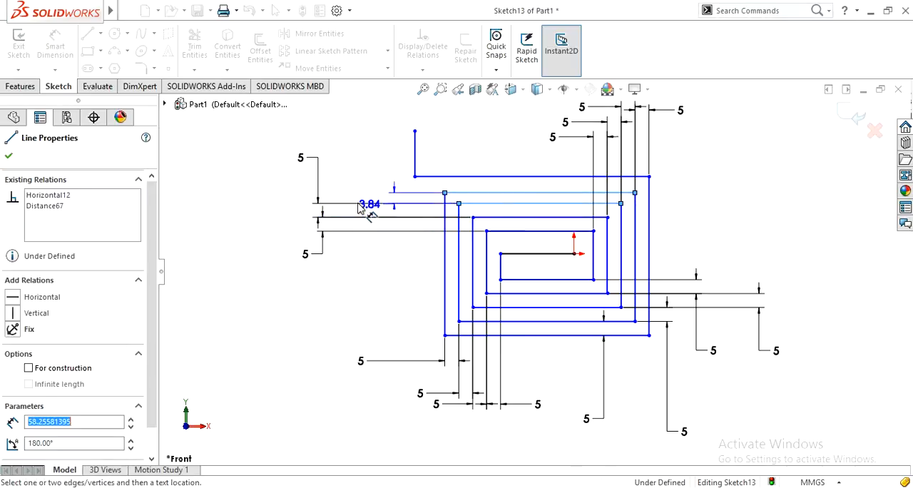
click(274, 147)
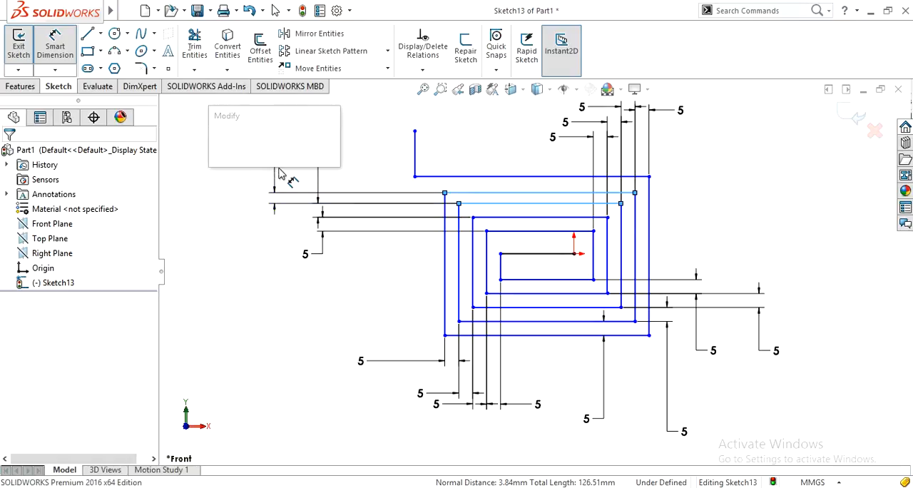
text(5)
key(Return)
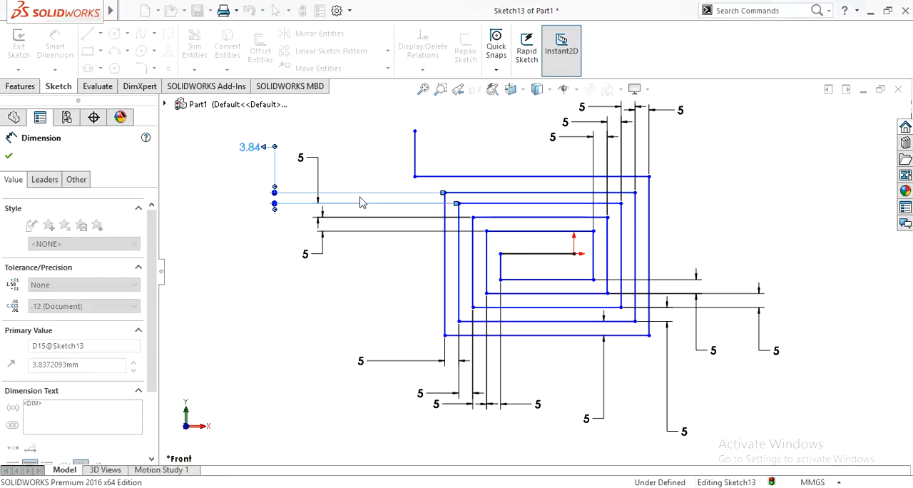
click(488, 177)
click(487, 193)
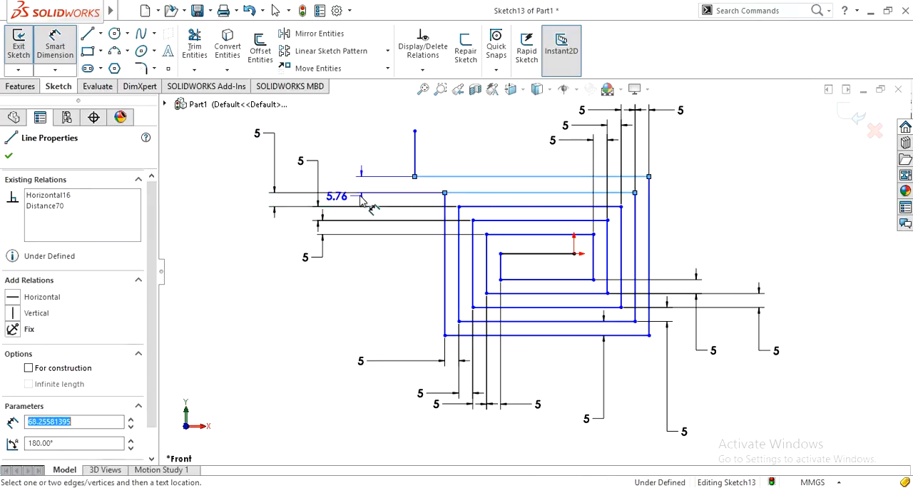
click(343, 140)
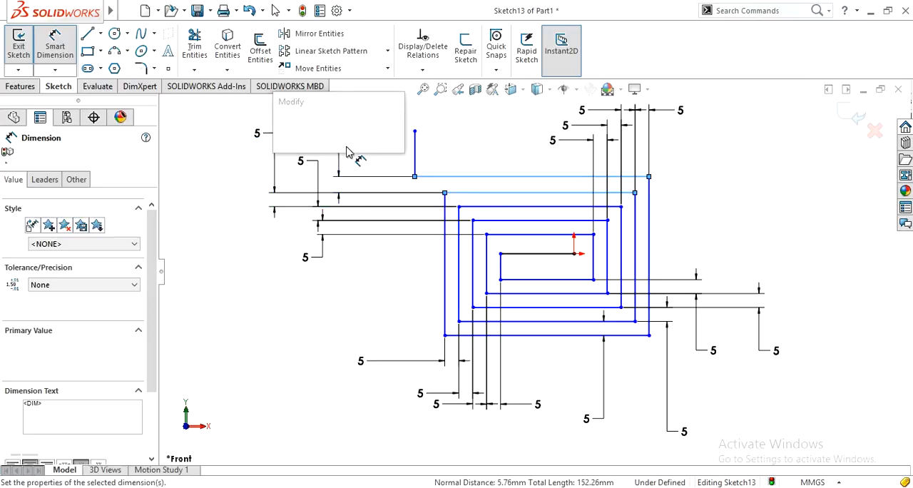
text(5)
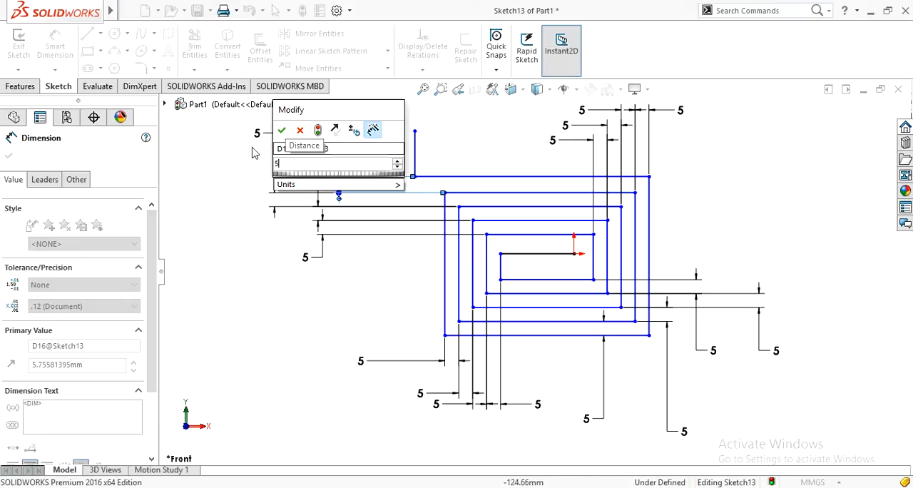
click(283, 131)
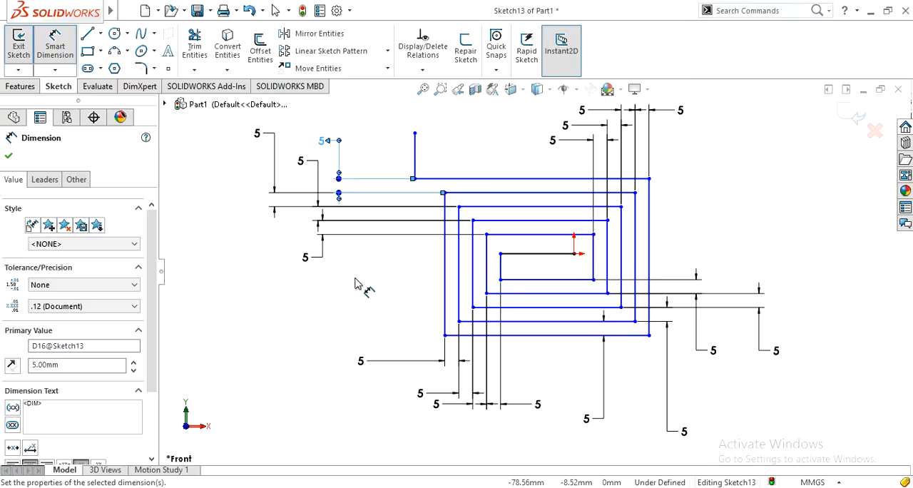
Exit the dimensioned spiral sketch.
key(z)
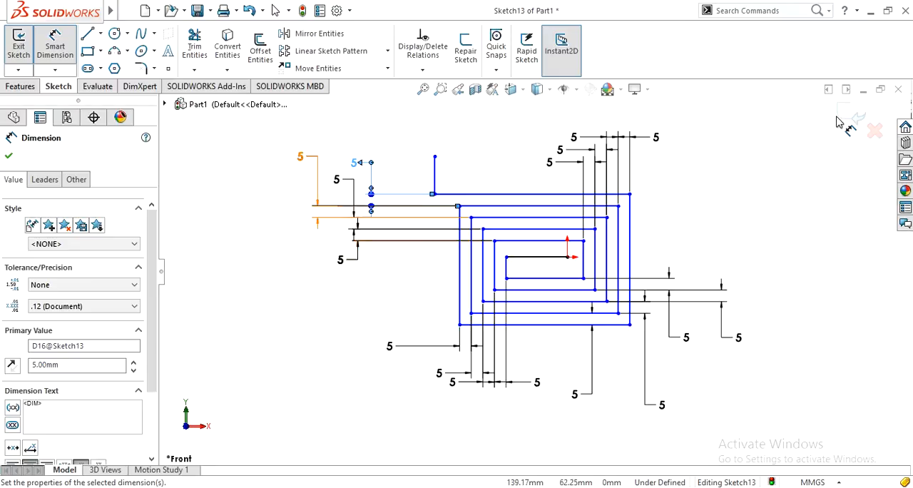
click(845, 120)
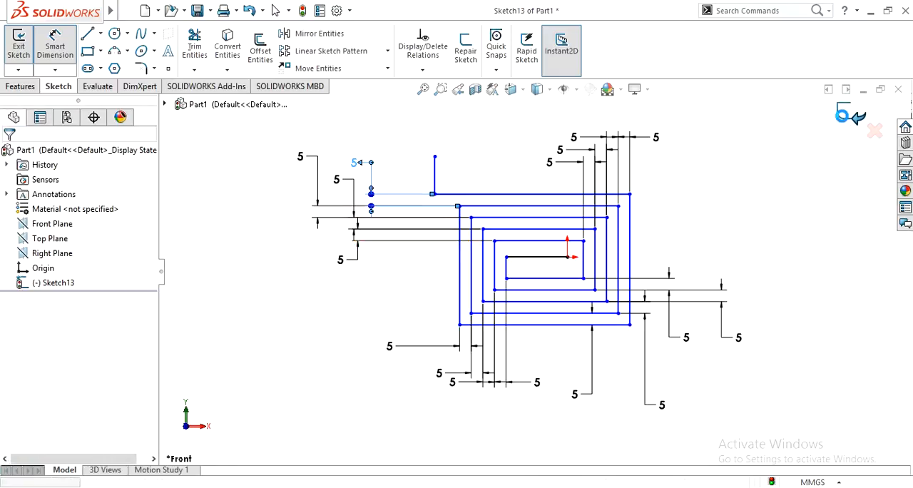
click(756, 263)
mouse_move(713, 290)
middle_down()
mouse_move(718, 326)
mouse_move(686, 334)
middle_up()
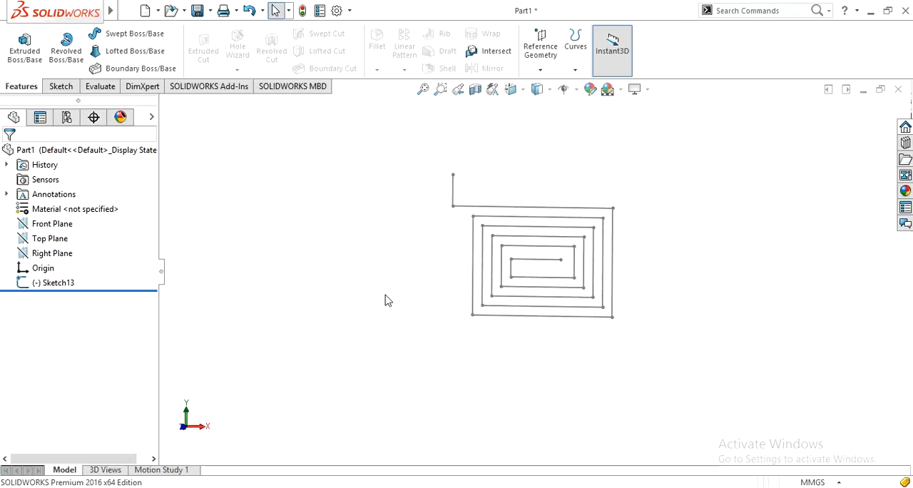
Create a reference plane through the spiral's inner endpoint, perpendicular to the innermost horizontal line.
click(531, 62)
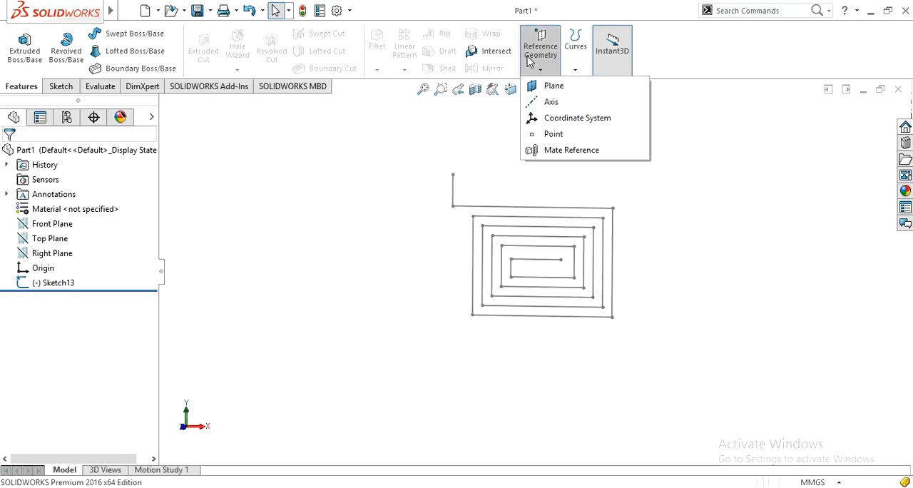
click(553, 85)
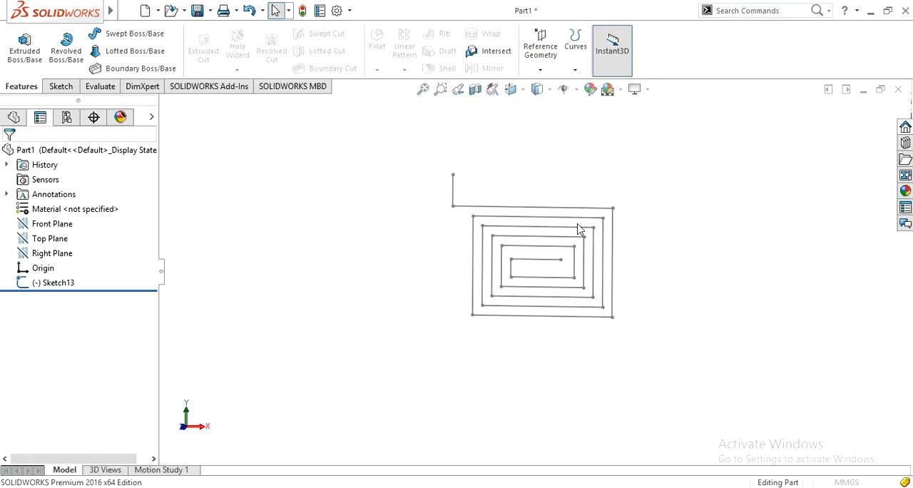
click(561, 261)
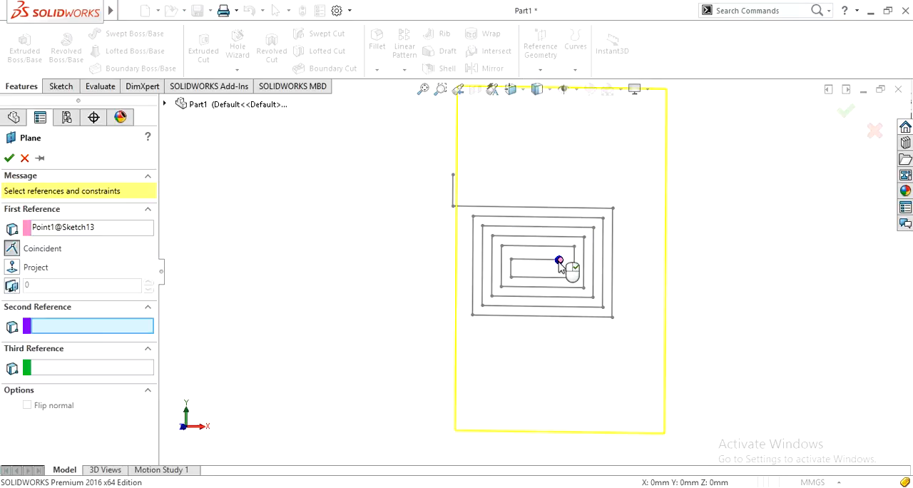
click(540, 261)
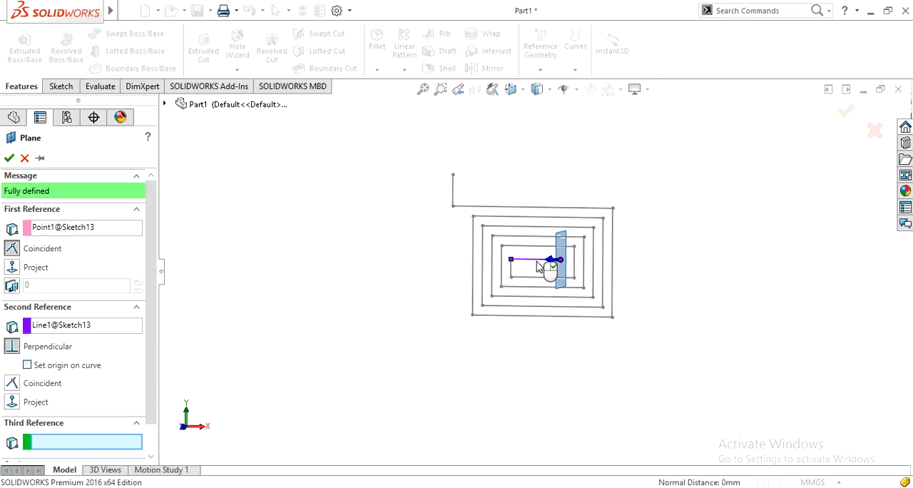
click(9, 157)
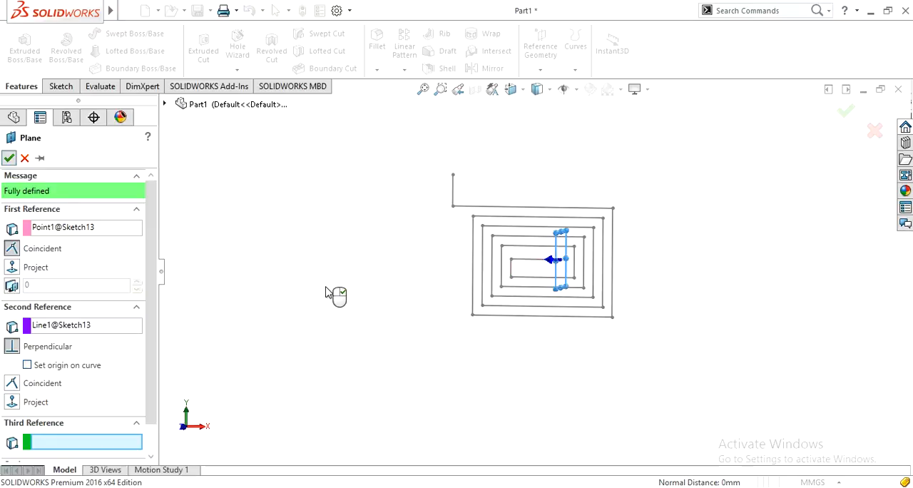
click(327, 289)
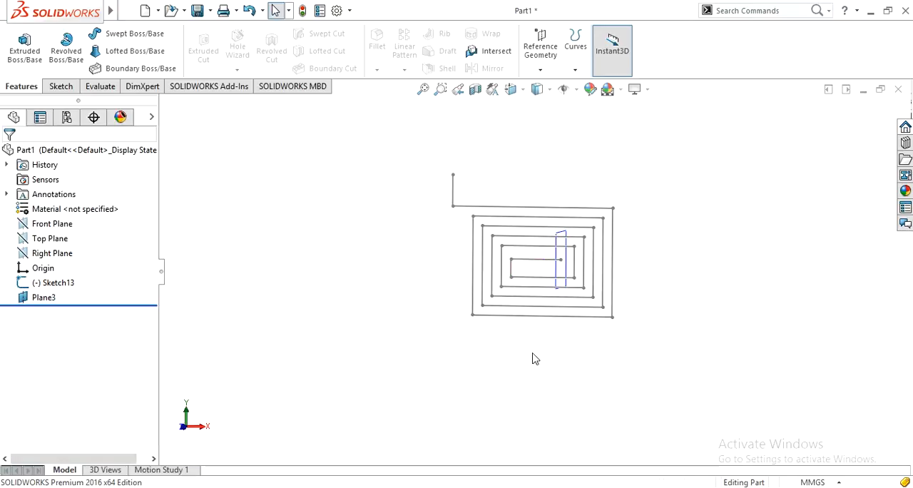
Start a sketch on the new reference plane and draw a corner rectangle about 12.4 mm wide around the origin.
click(556, 273)
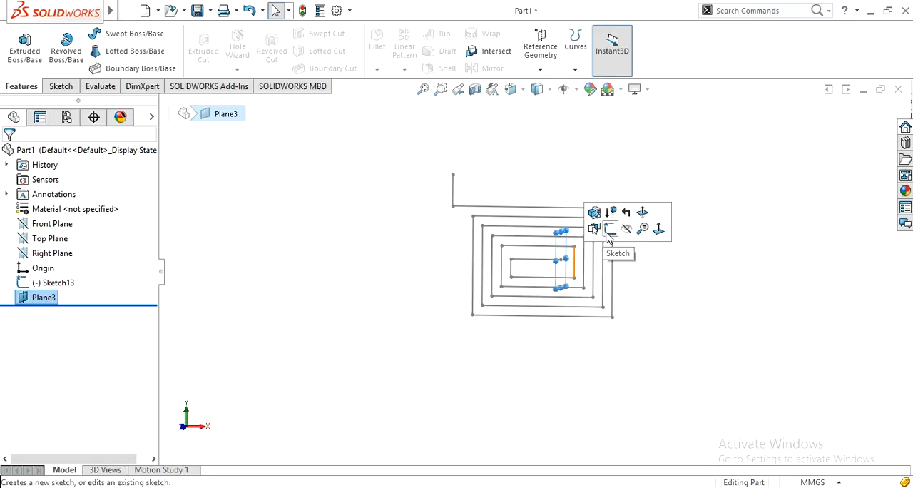
click(606, 234)
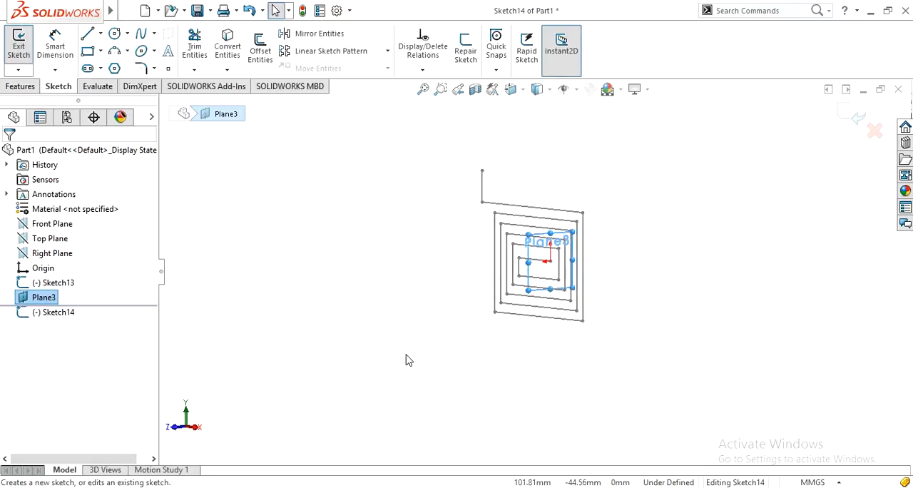
scroll(542, 339, down, 2)
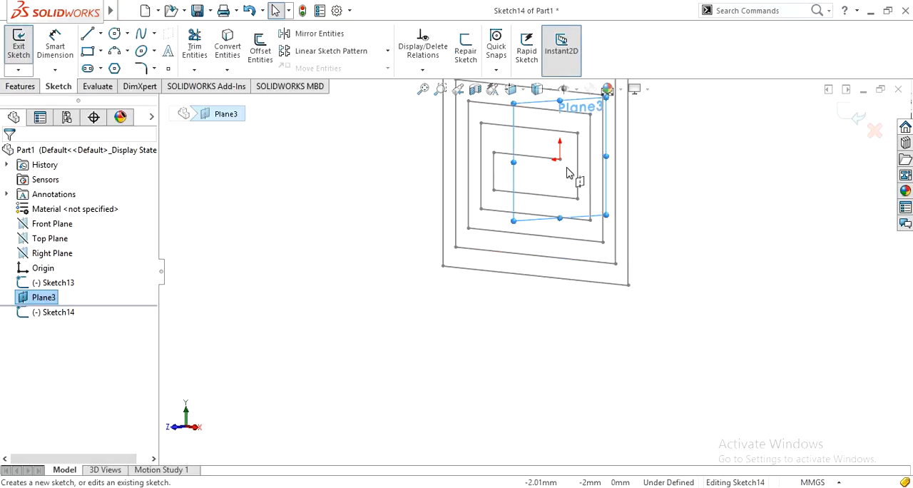
scroll(568, 174, down, 3)
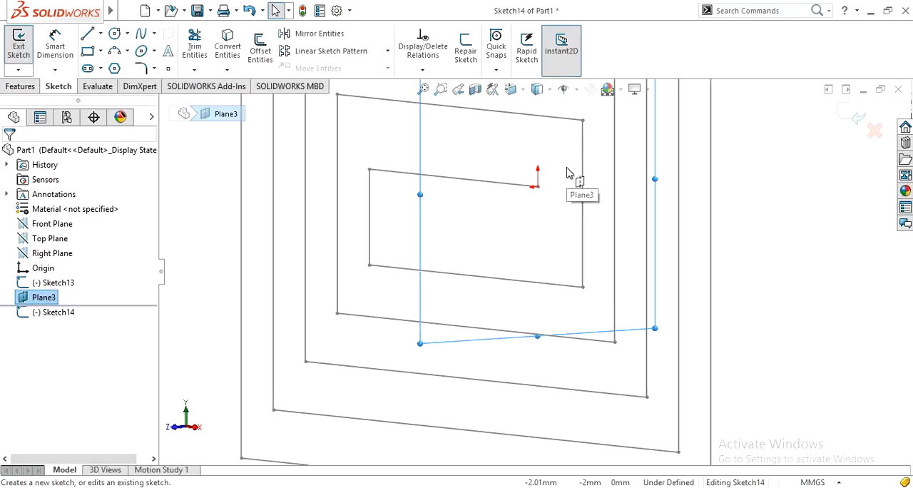
click(88, 51)
click(561, 153)
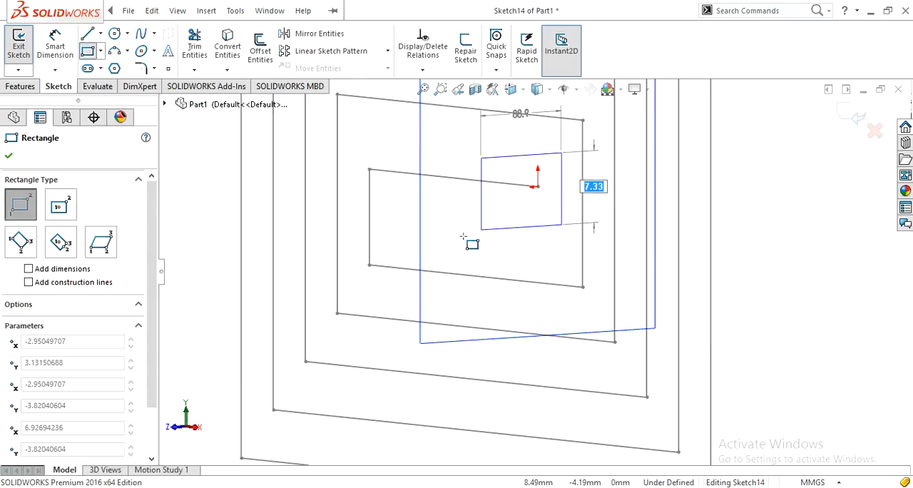
click(460, 236)
key(Escape)
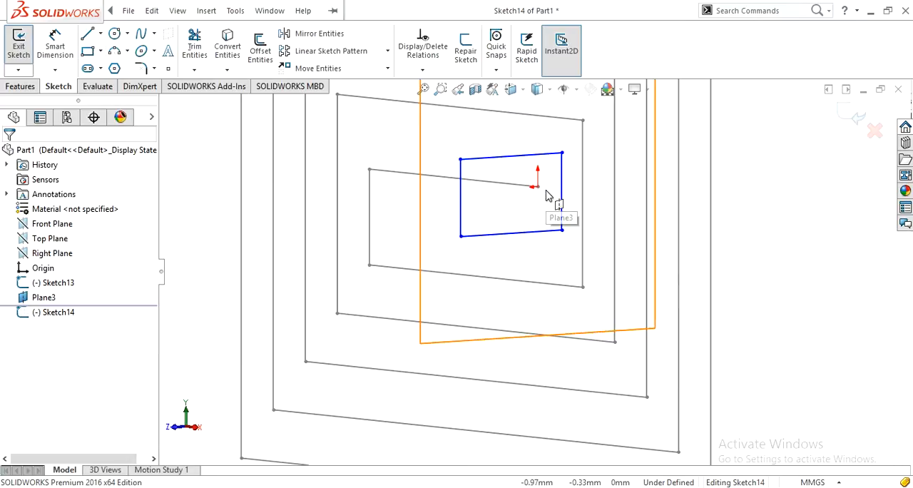
Hide the reference plane and add a Vertical relation between the midpoint of the rectangle's lower edge and the origin.
click(28, 298)
click(27, 275)
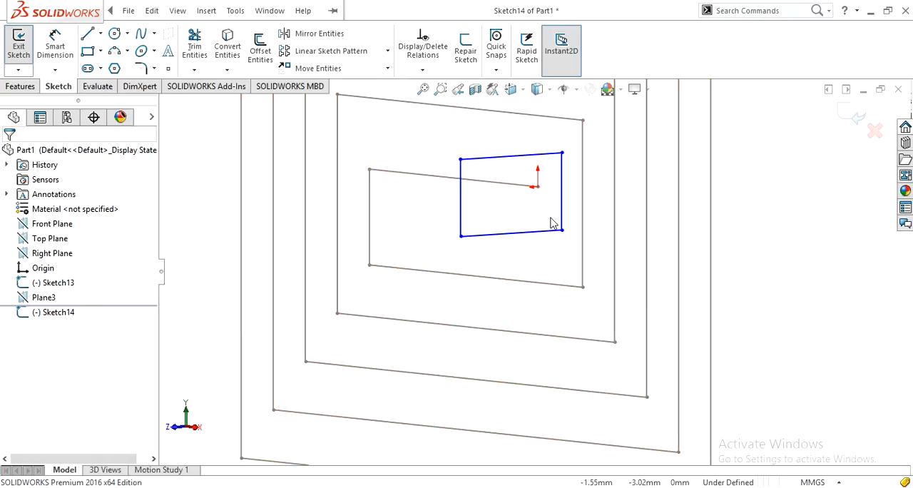
click(511, 236)
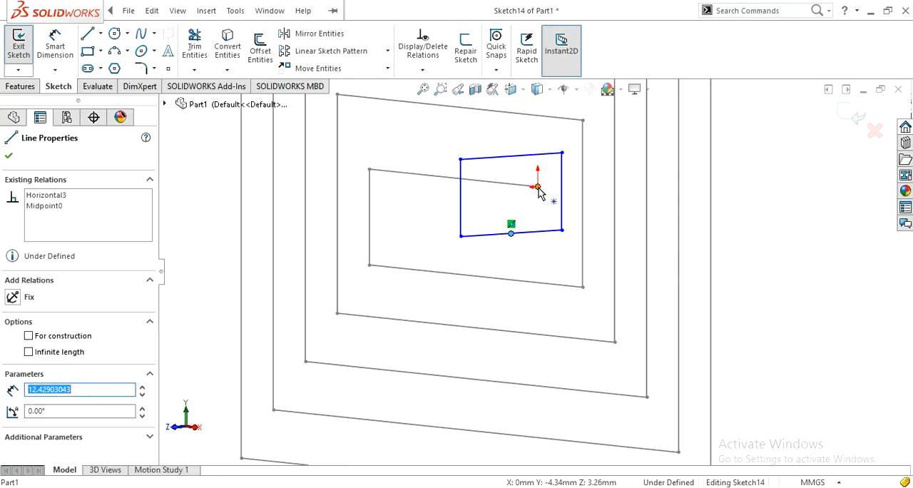
click(538, 188)
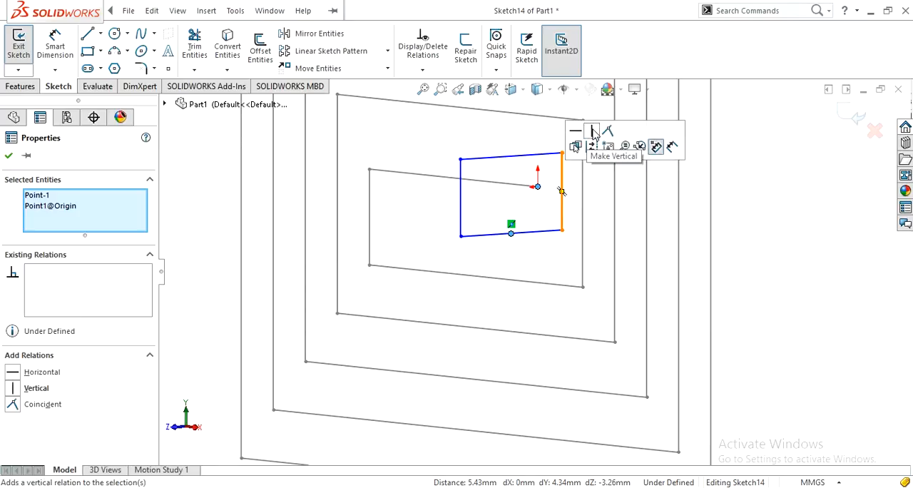
click(594, 133)
click(542, 212)
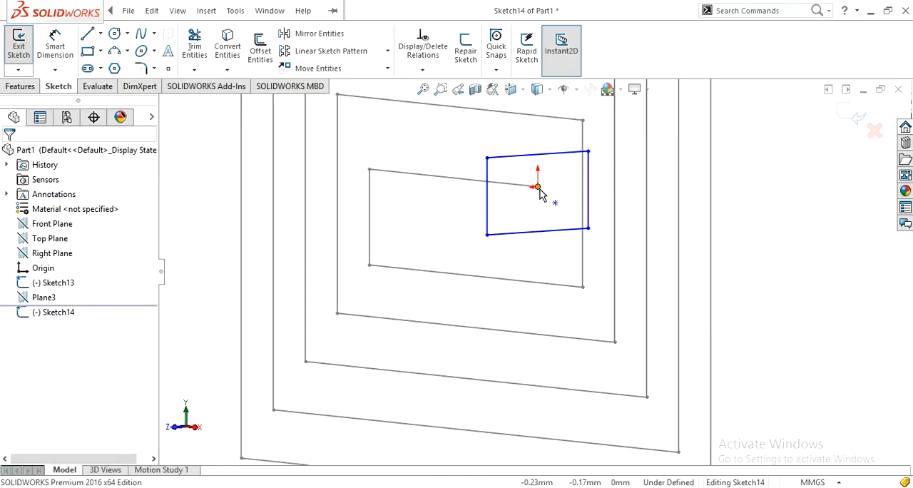
Add a Horizontal relation between the origin and the midpoint of the rectangle's left edge.
click(538, 188)
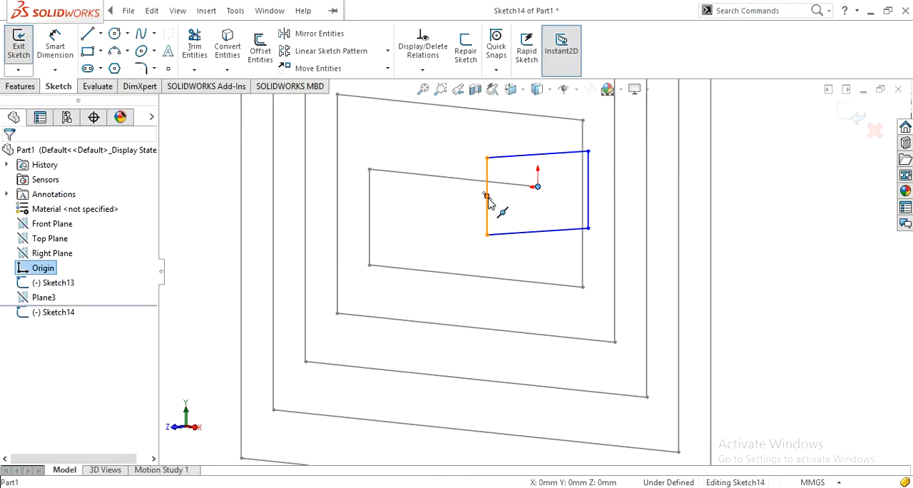
ctrl+click(487, 197)
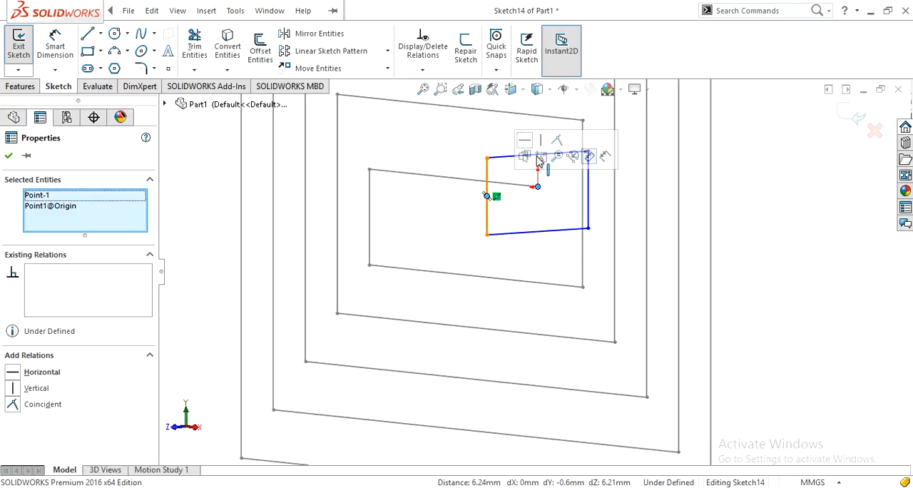
click(525, 142)
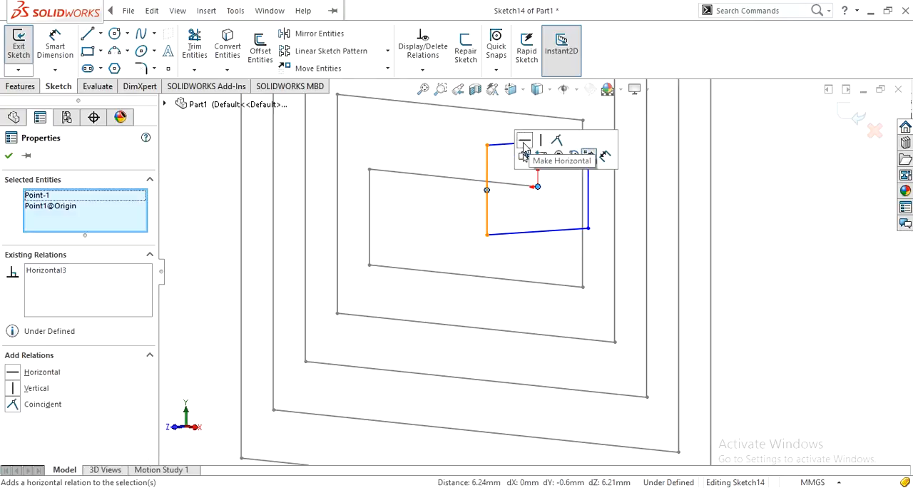
click(525, 214)
Dimension the rectangle with a height of 9 mm and a width of 15 mm.
right_drag(521, 216, 526, 153)
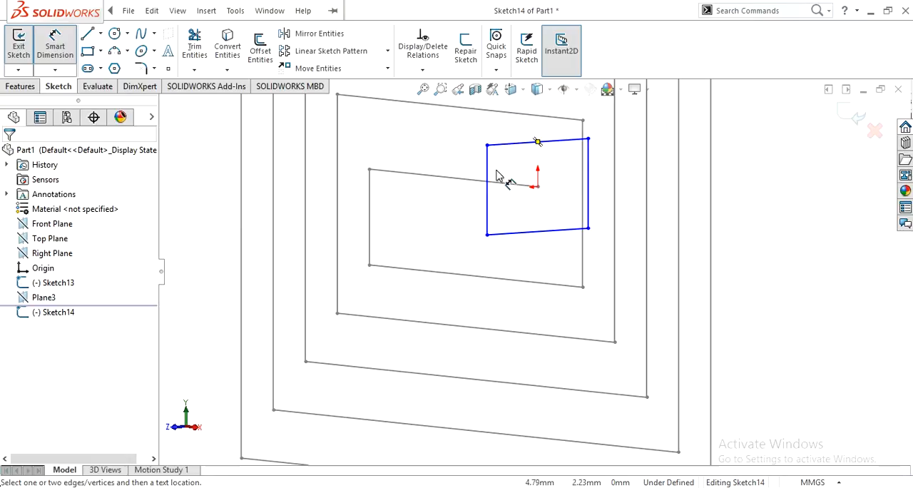
click(487, 174)
click(419, 226)
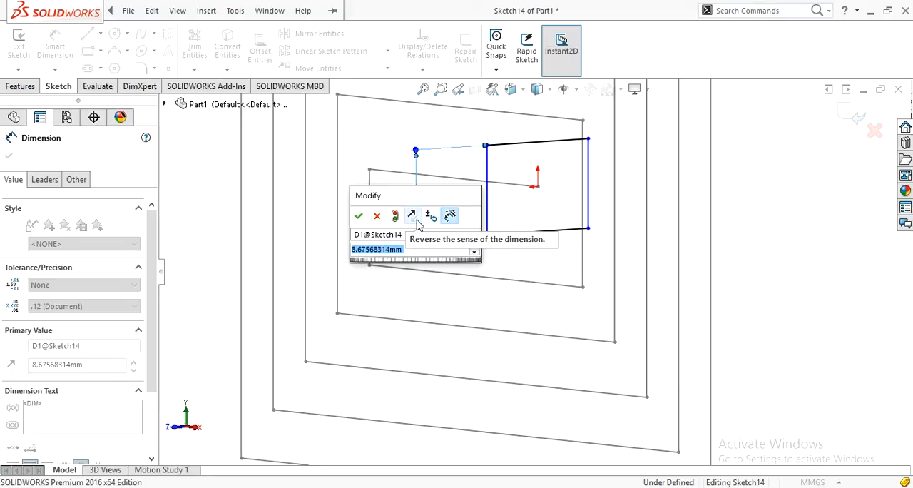
text(9)
key(Return)
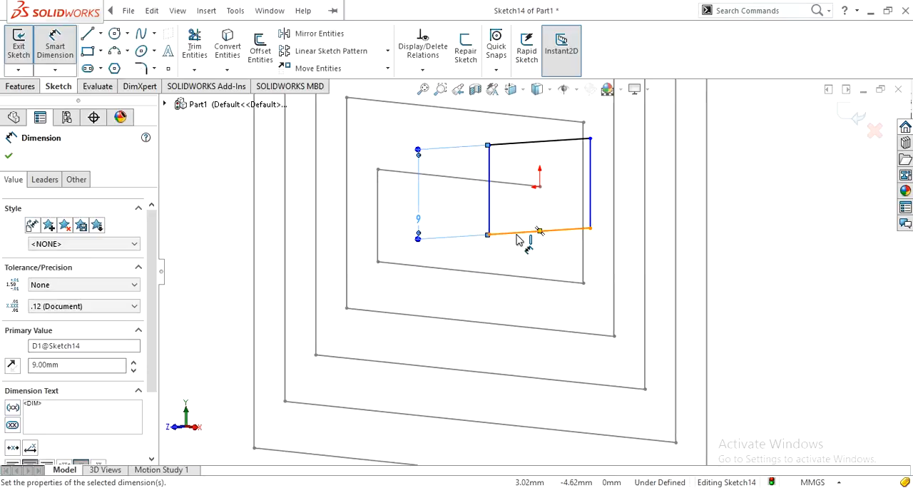
click(519, 235)
click(532, 278)
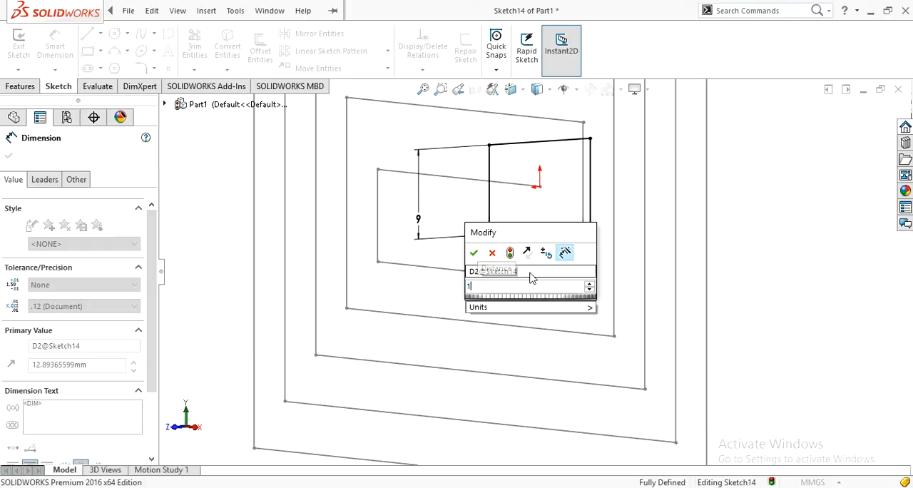
click(475, 252)
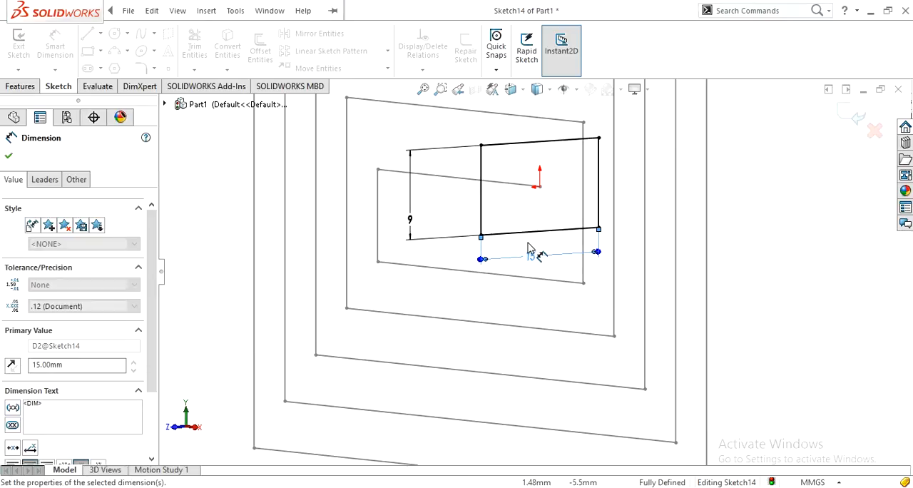
Try to fillet the rectangle's upper-left corner with a 10 mm radius and with a 5 mm radius.
scroll(529, 248, down, 2)
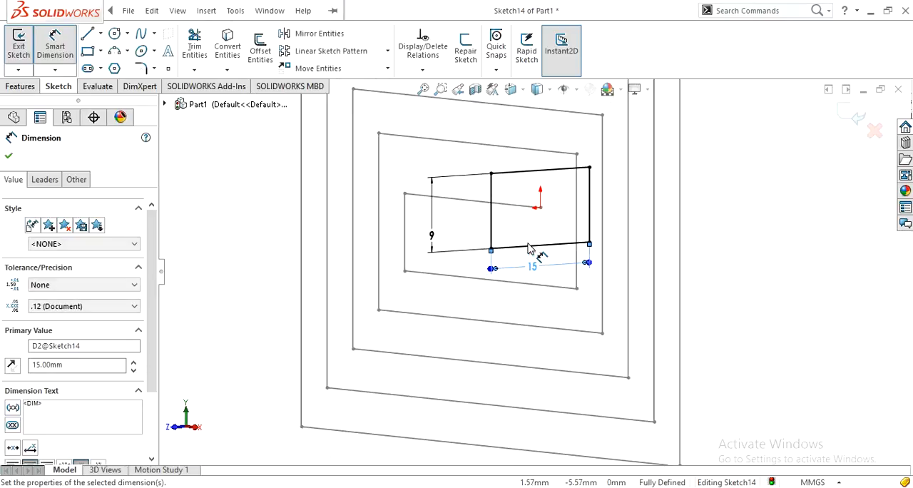
click(141, 68)
click(491, 174)
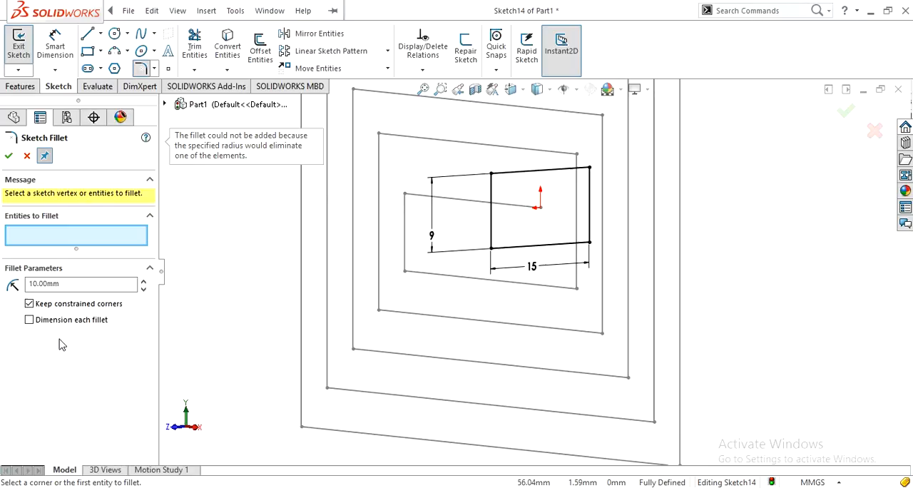
click(70, 285)
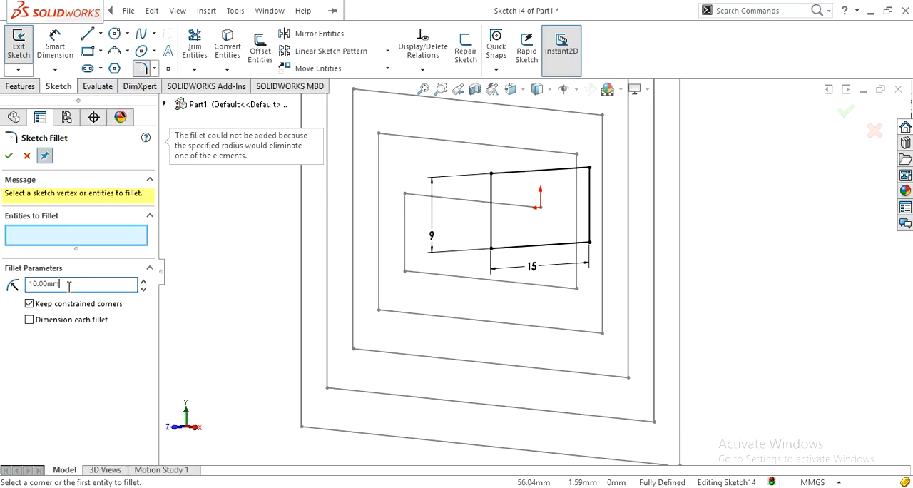
double_click(69, 284)
text(5)
key(Return)
click(490, 174)
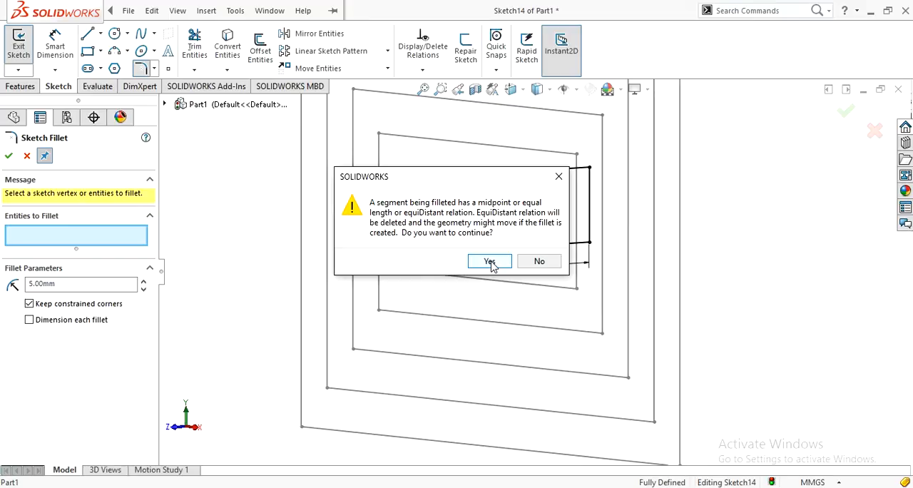
click(547, 266)
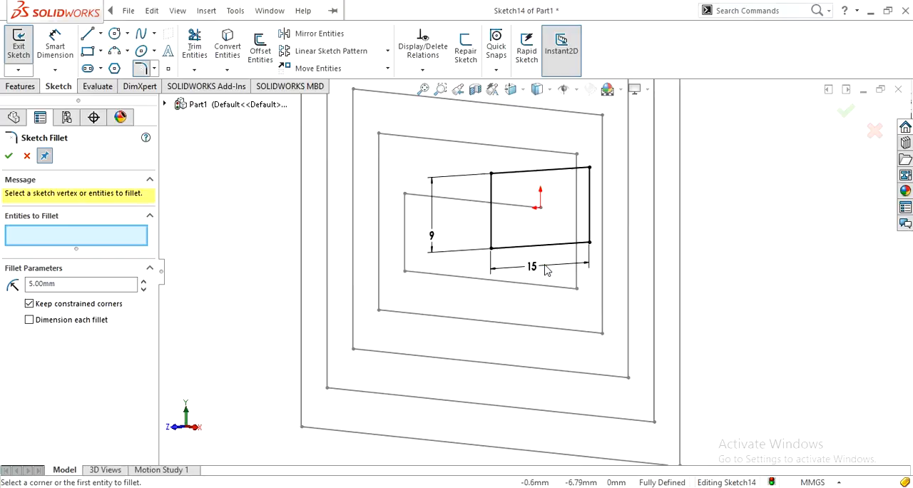
Set the sketch fillet radius to 3 mm and add all four corners of the rectangle, continuing despite affected relations.
click(66, 285)
text(3)
key(Return)
click(492, 177)
click(489, 261)
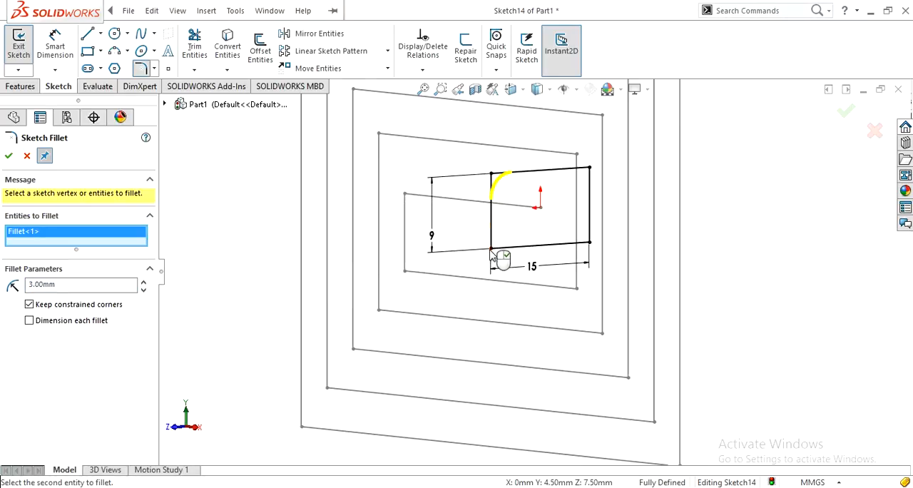
click(491, 248)
click(492, 261)
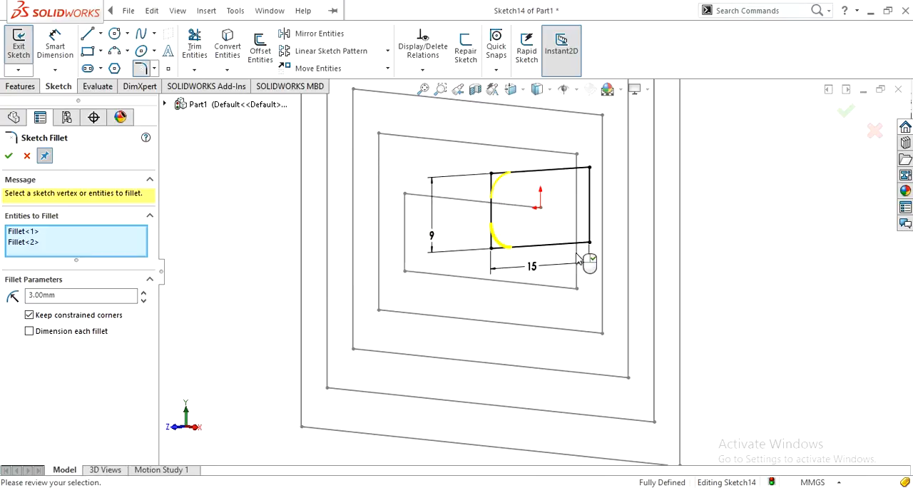
click(590, 243)
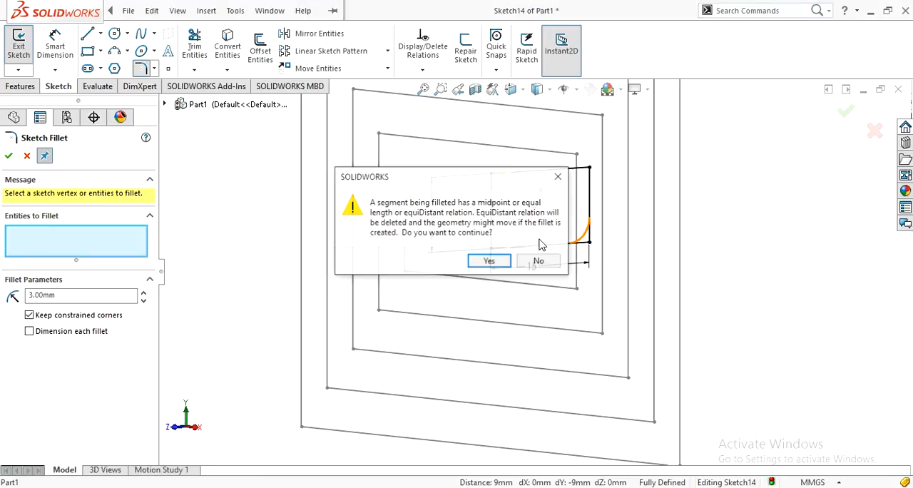
click(486, 262)
click(590, 170)
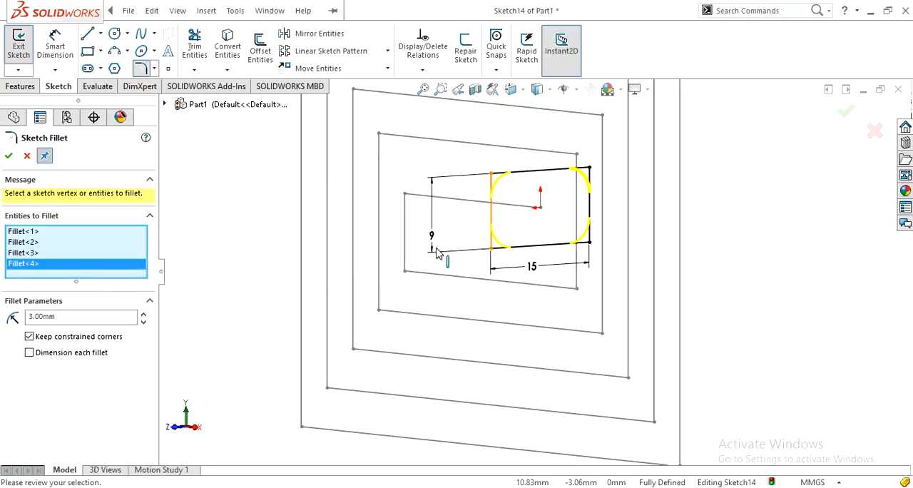
Change the radius of the four corner fillets to 2 mm and apply them to the rectangle.
click(62, 319)
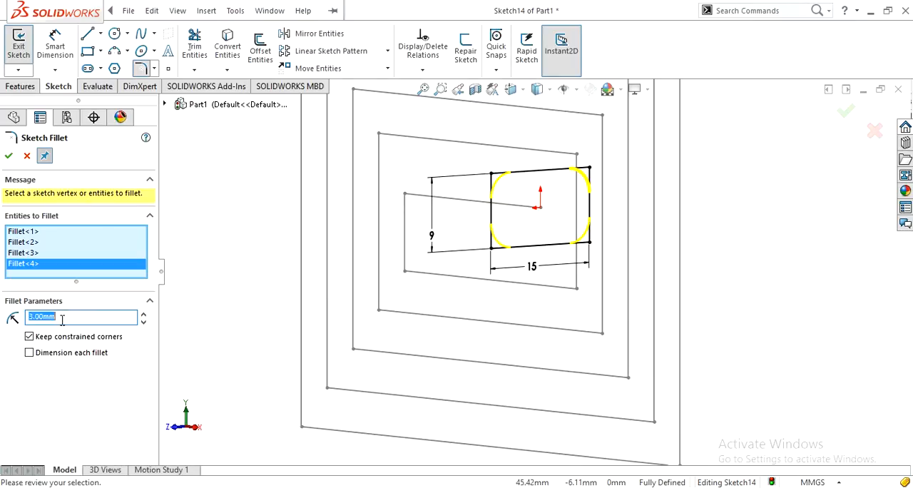
text(2)
key(Return)
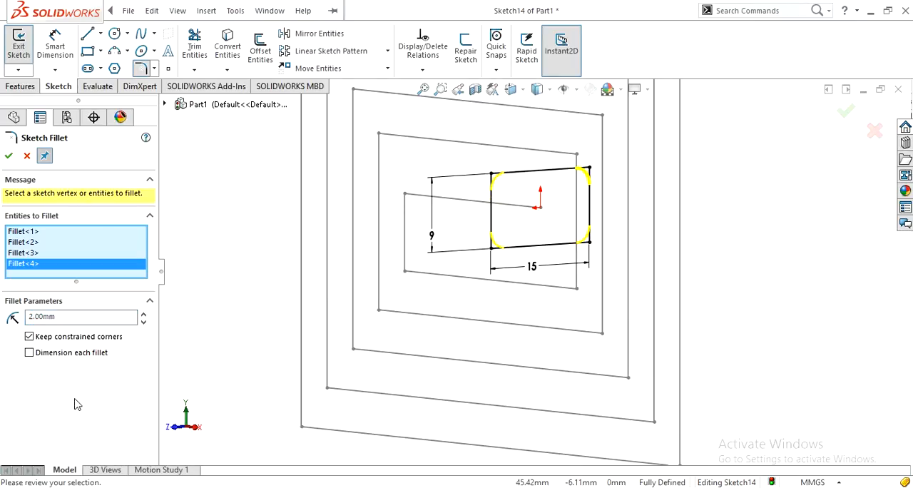
click(9, 156)
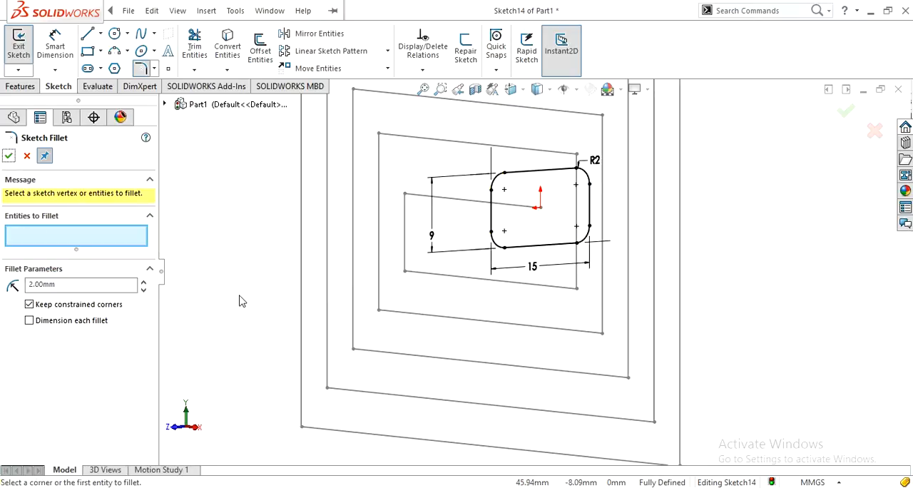
click(9, 155)
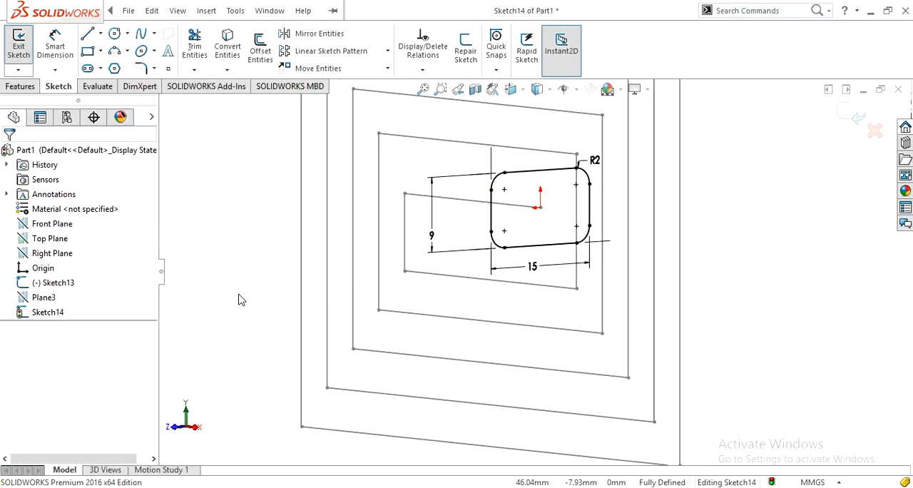
Exit the rounded rectangle sketch and open the spiral sketch for editing.
key(f)
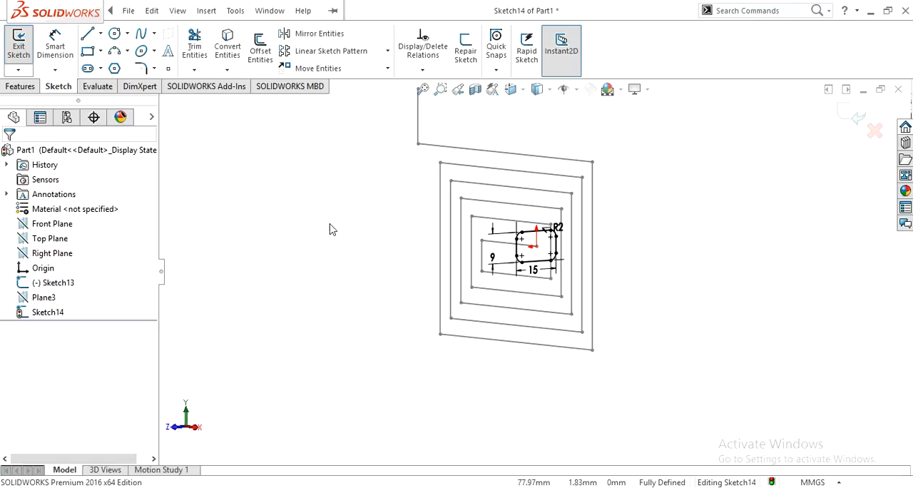
click(842, 117)
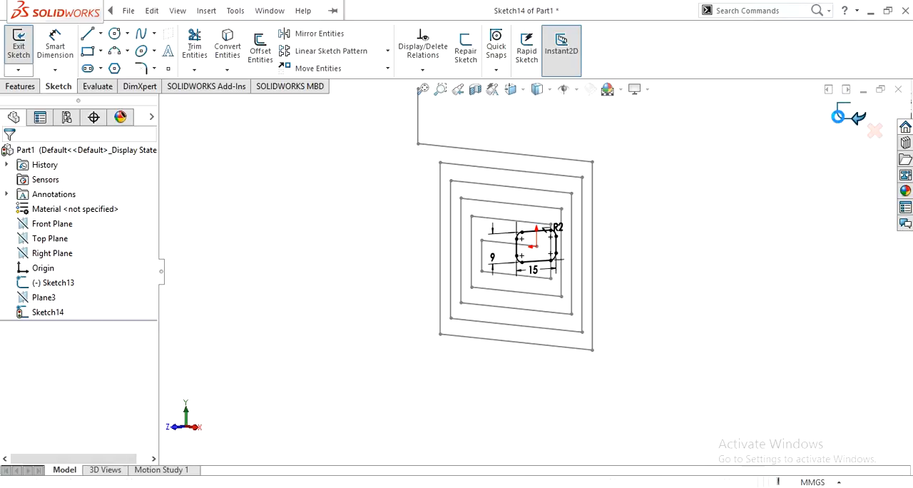
click(664, 149)
click(574, 166)
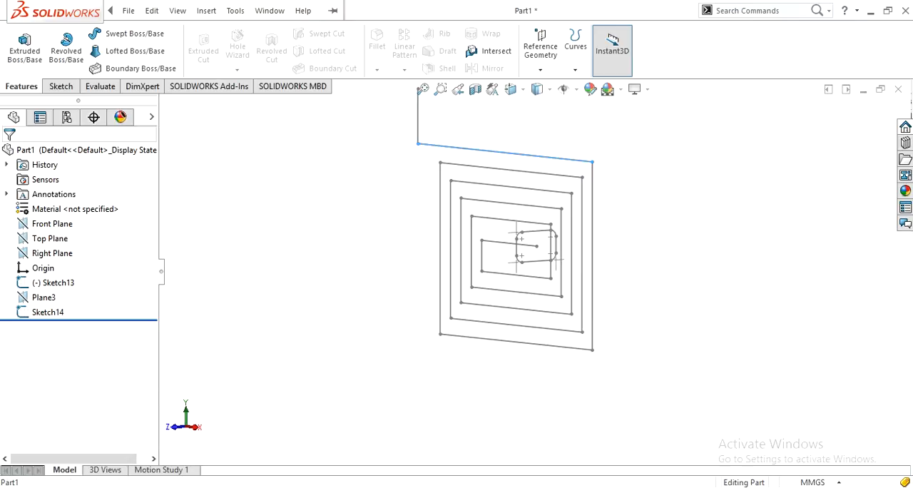
click(607, 105)
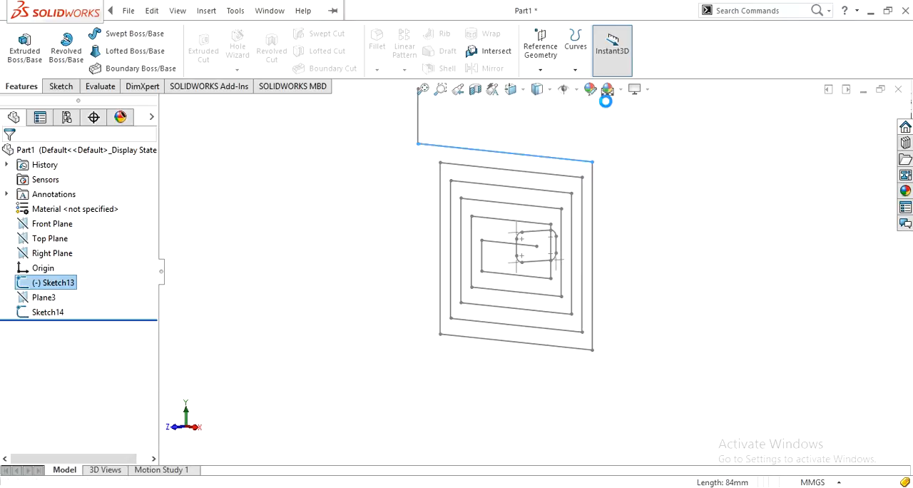
Start a sketch fillet on the corner below the spiral's short outer vertical line and set its radius to 5 mm.
scroll(637, 179, down, 1)
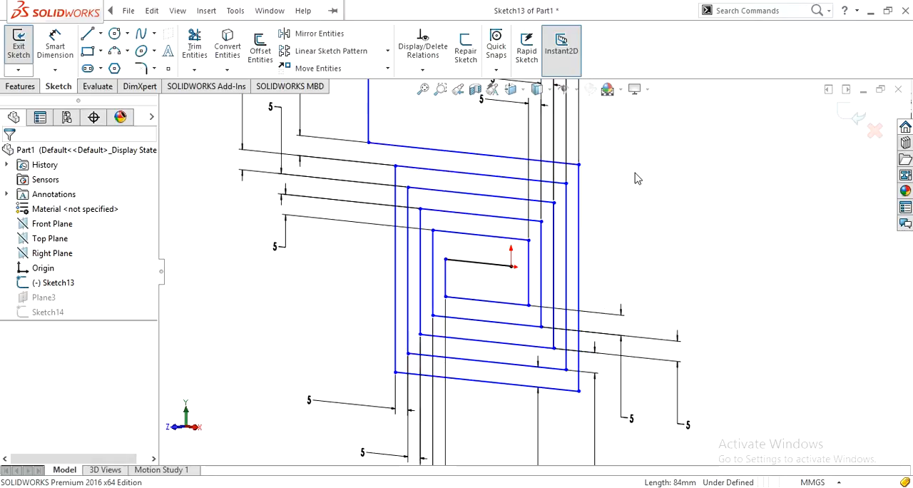
key(ctrl+8)
scroll(655, 151, down, 3)
click(142, 68)
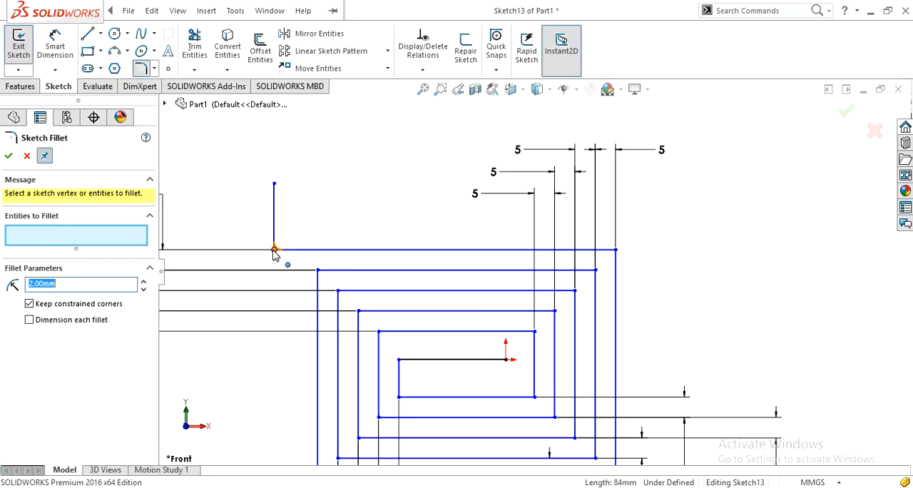
text(10)
click(276, 253)
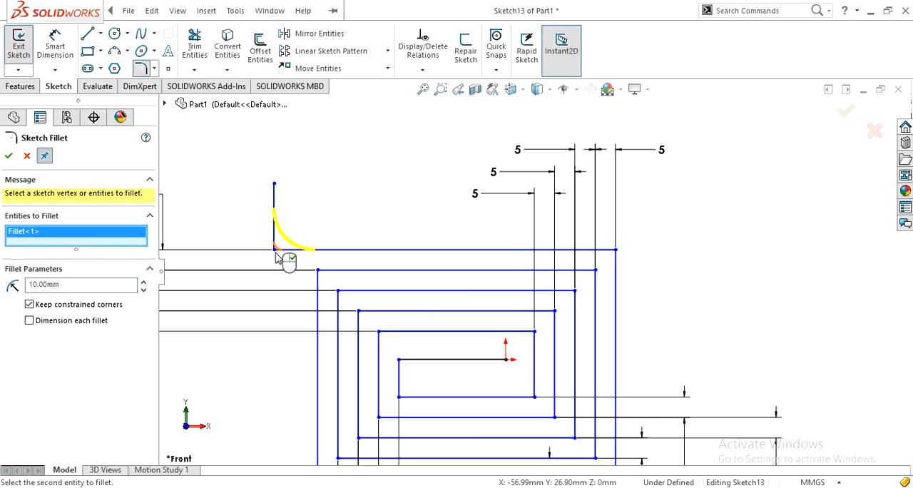
double_click(68, 285)
text(5)
key(Return)
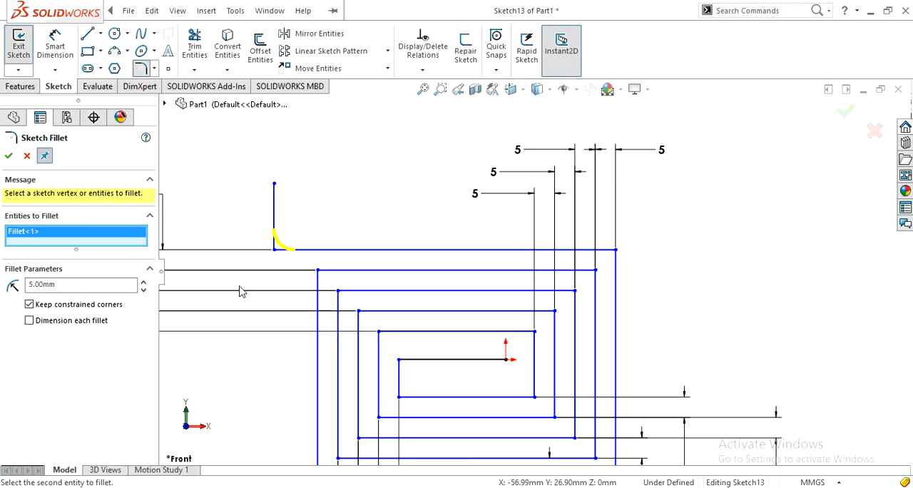
Add the five upper-left corners of the nested spiral turns to the 5 mm sketch fillet.
click(317, 270)
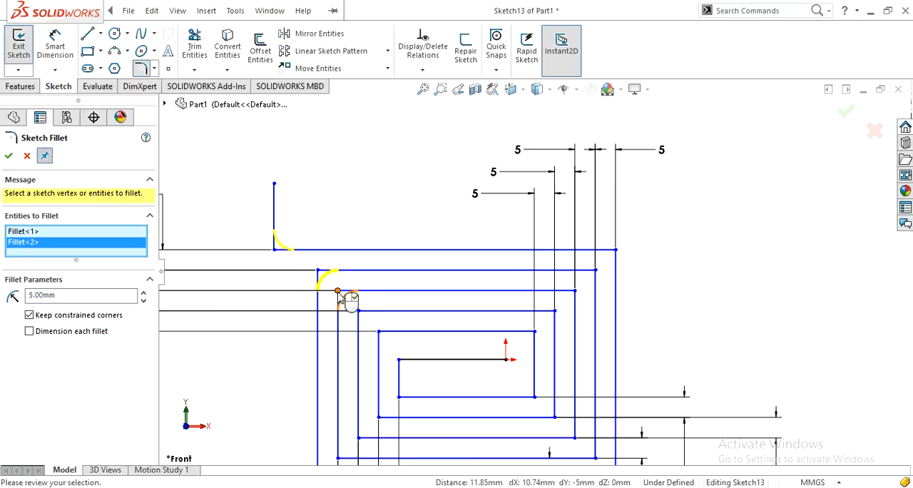
click(338, 291)
click(358, 312)
click(378, 332)
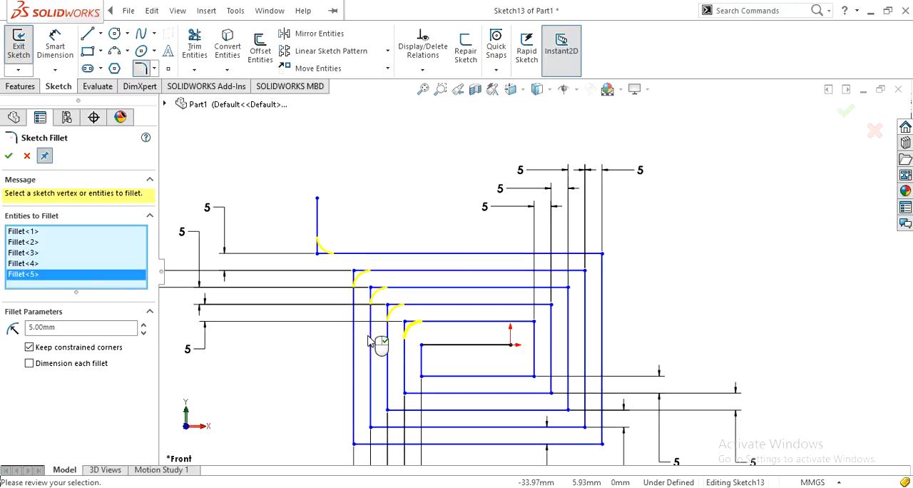
click(421, 345)
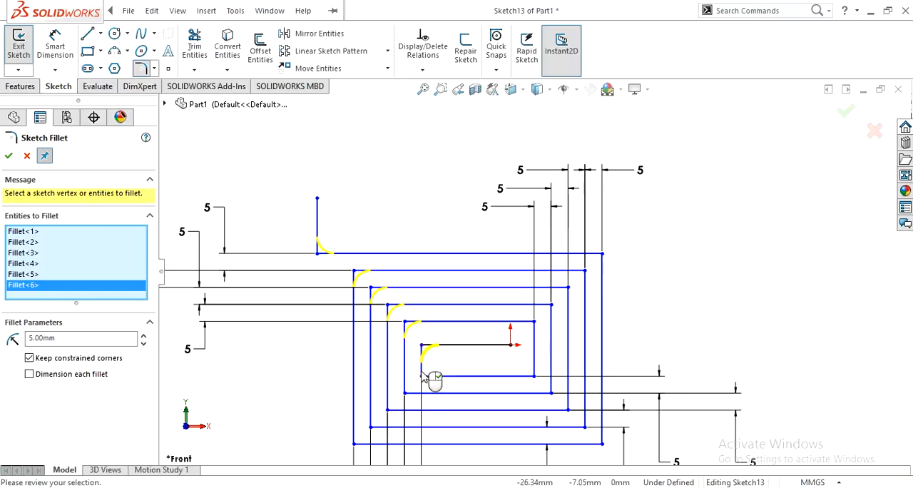
Try the spiral's innermost lower-left corner for the 5 mm fillet and add the other four lower-left corners.
click(422, 376)
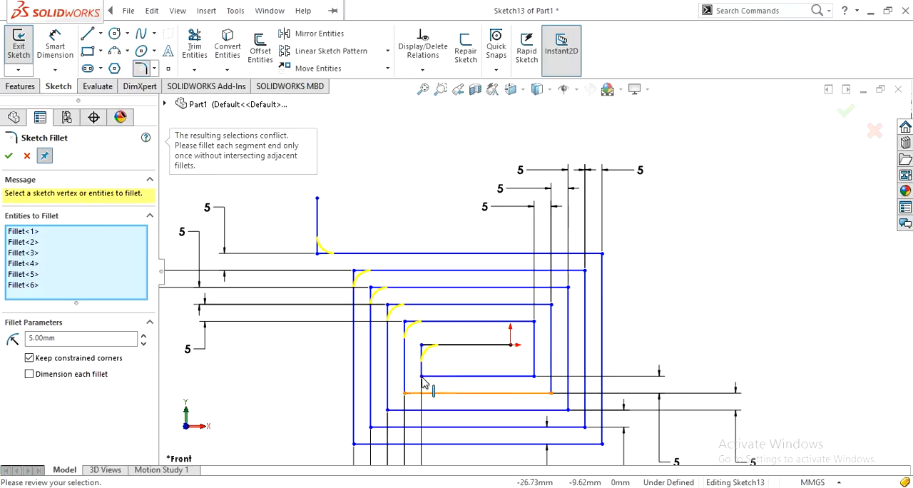
click(421, 377)
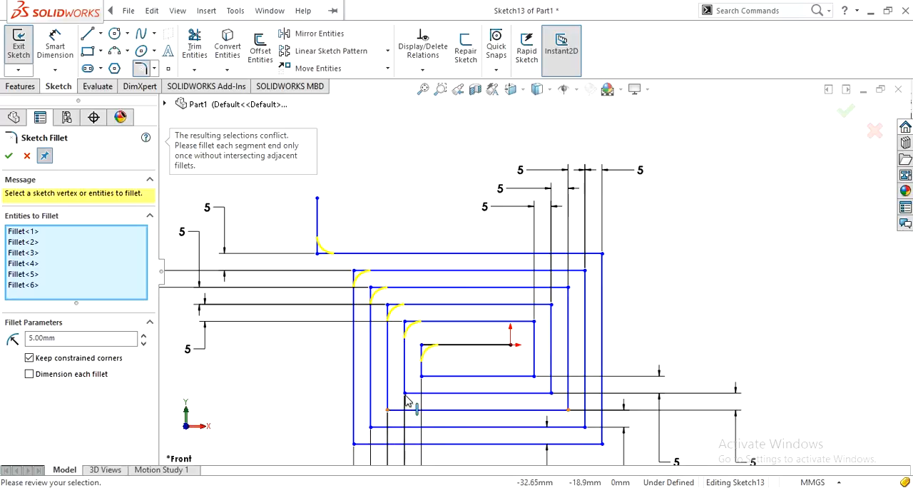
click(406, 397)
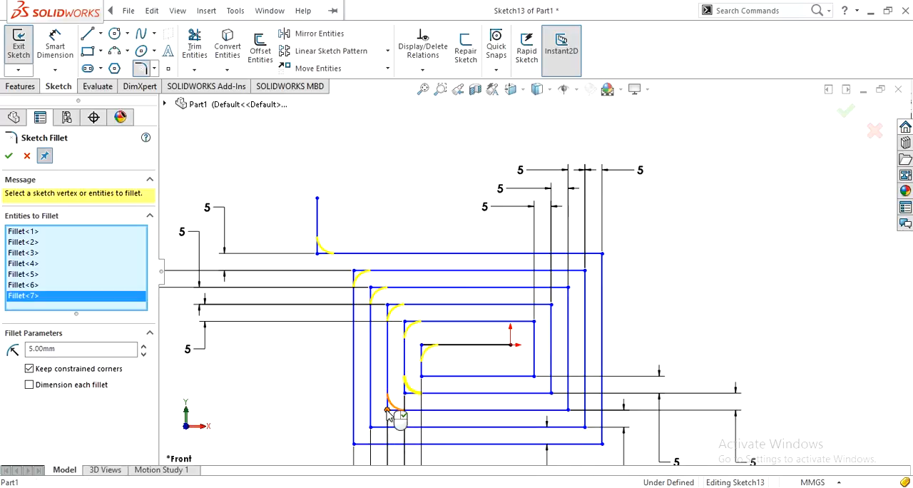
click(388, 411)
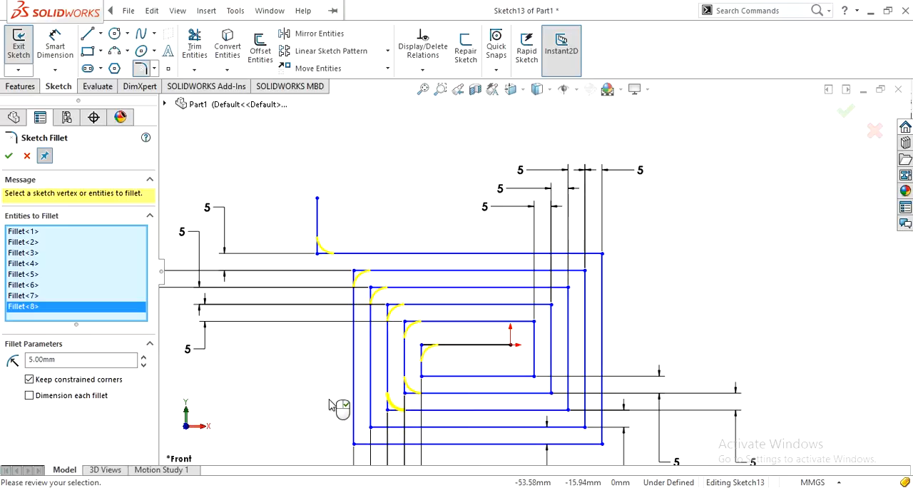
click(355, 446)
click(373, 428)
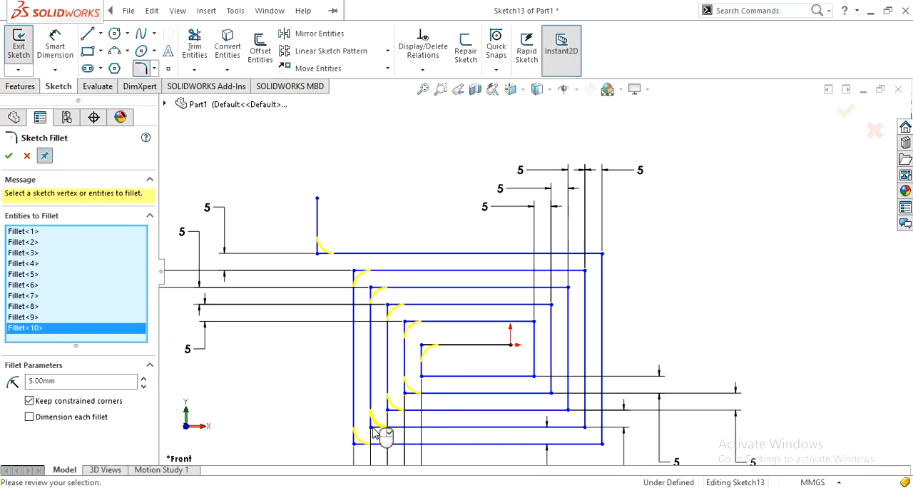
click(425, 382)
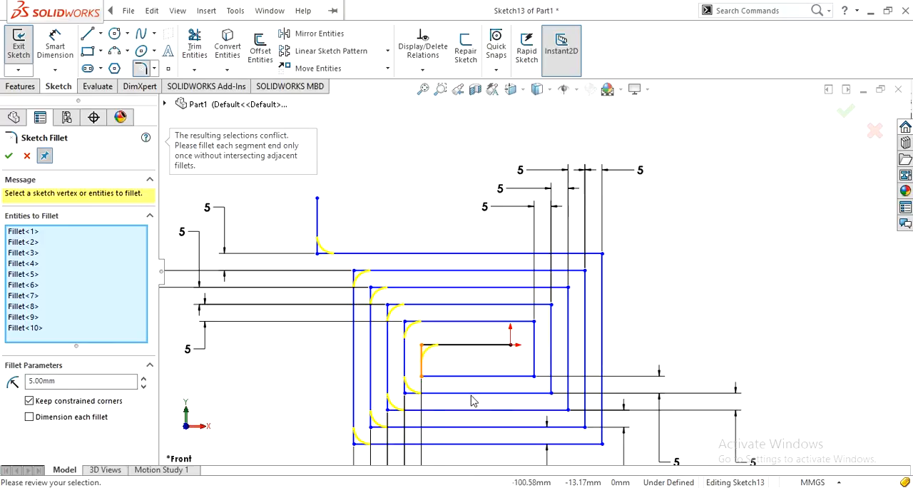
Add the spiral's innermost lower-right corner and all five upper-right corners to the 5 mm fillet.
click(534, 376)
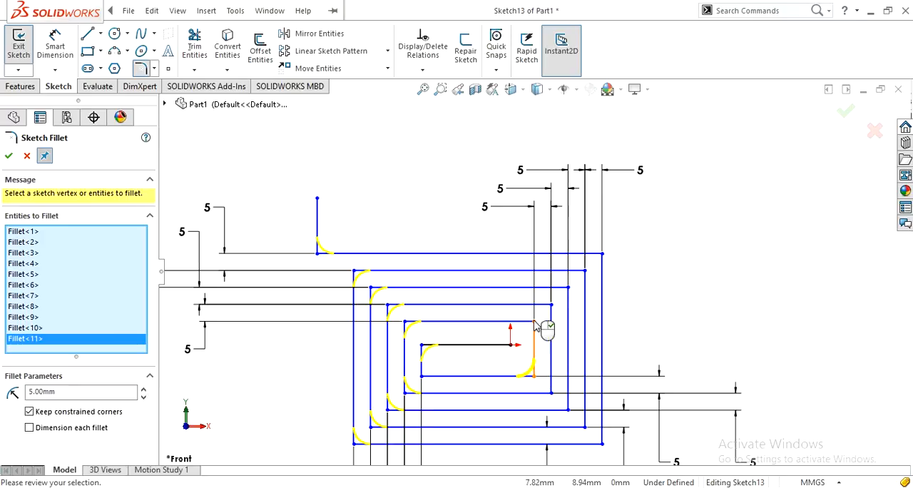
click(536, 322)
click(552, 306)
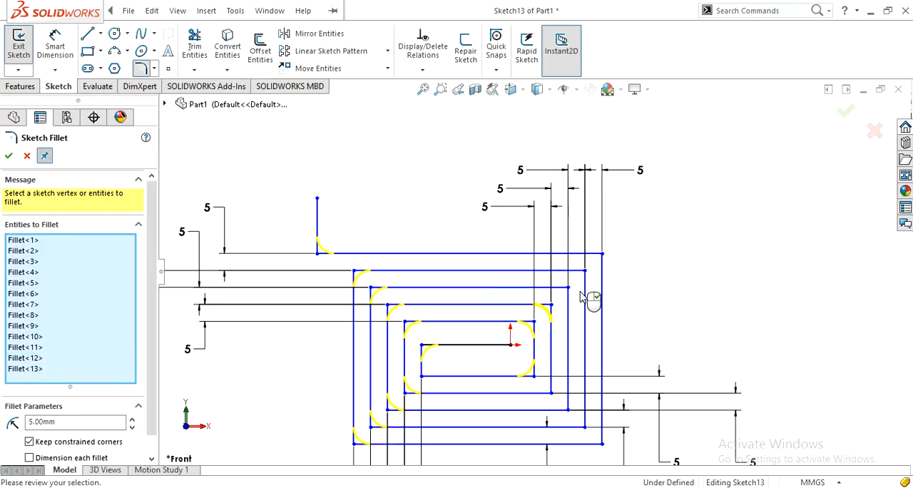
click(569, 288)
click(586, 272)
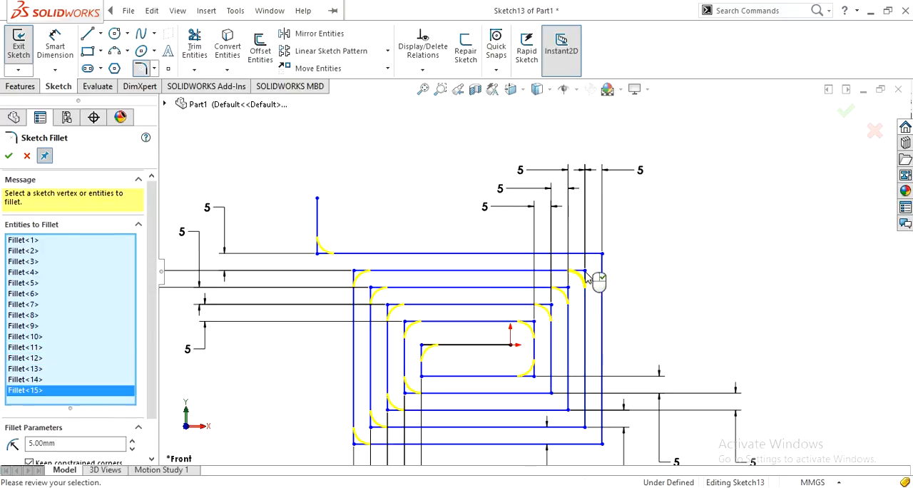
click(602, 254)
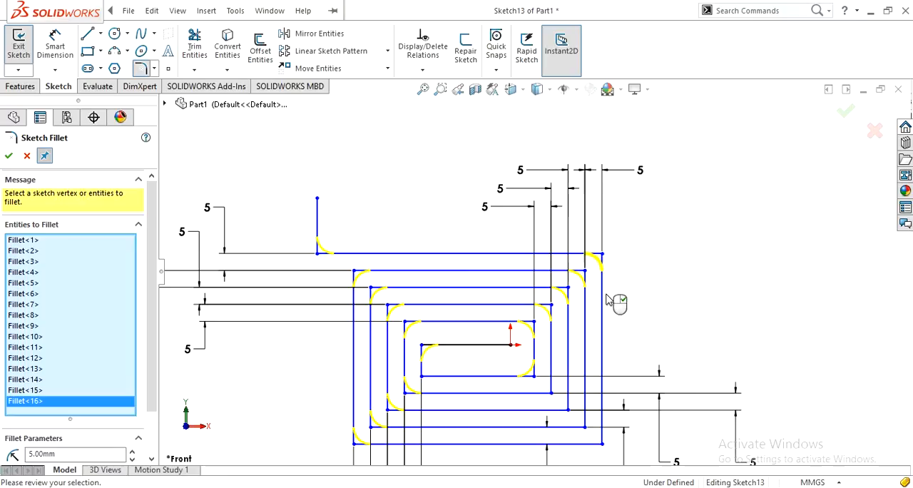
Add the four remaining lower-right corners of the spiral and apply the 5 mm fillets.
click(602, 443)
click(586, 427)
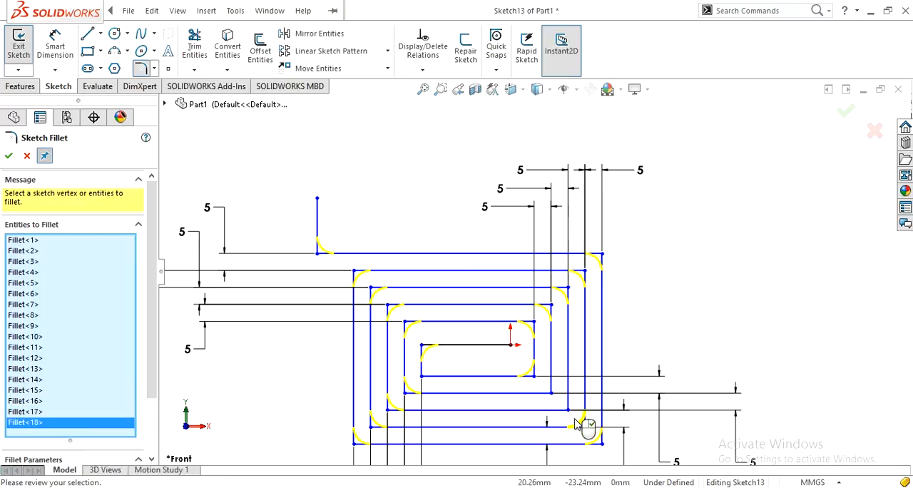
click(568, 410)
click(551, 394)
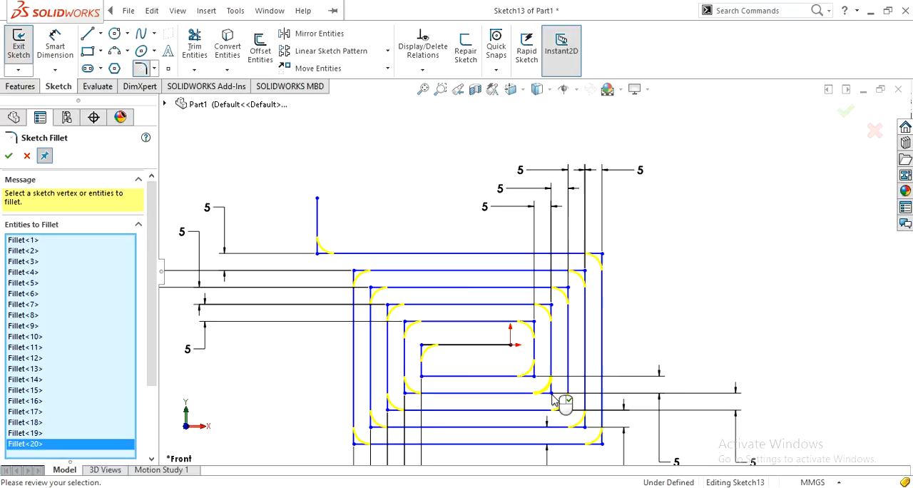
click(9, 156)
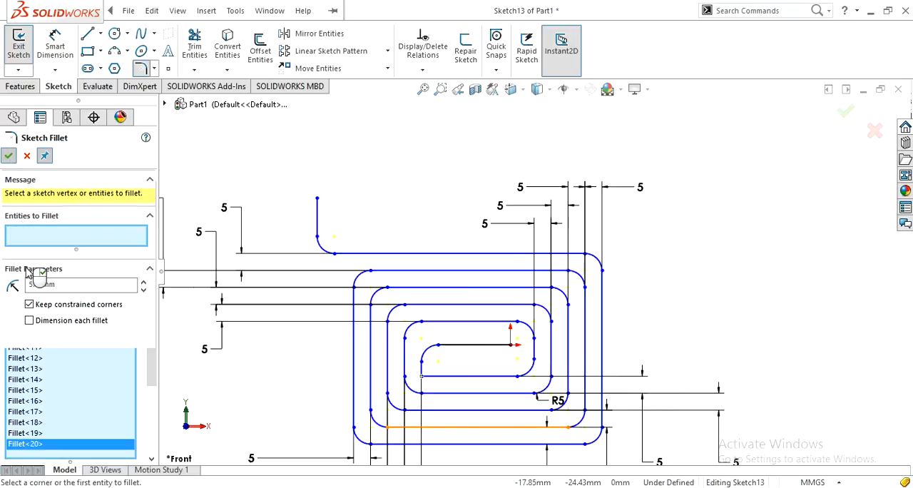
Fillet the spiral's innermost lower-left corner with a 3 mm radius and exit the sketch.
click(65, 286)
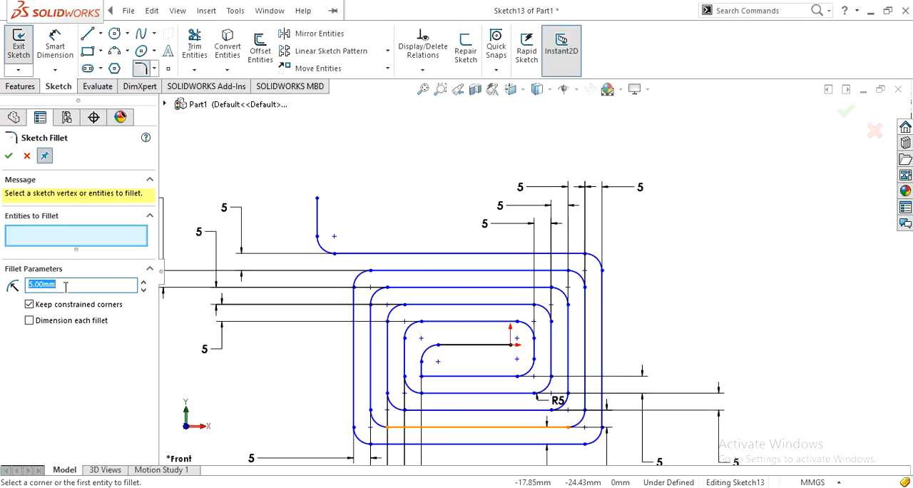
text(3)
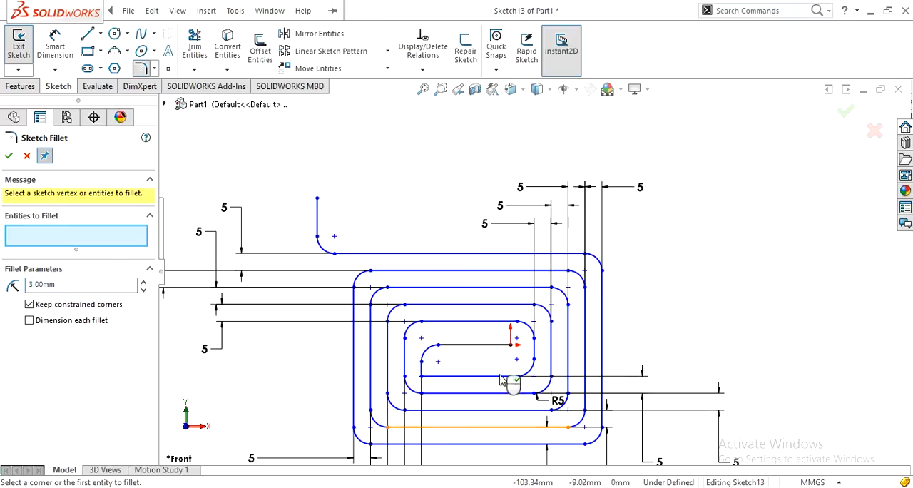
click(422, 380)
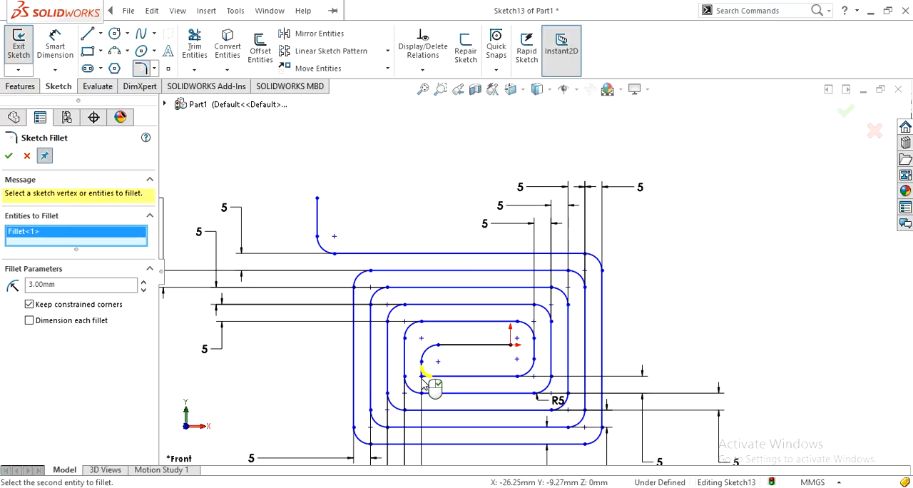
click(7, 156)
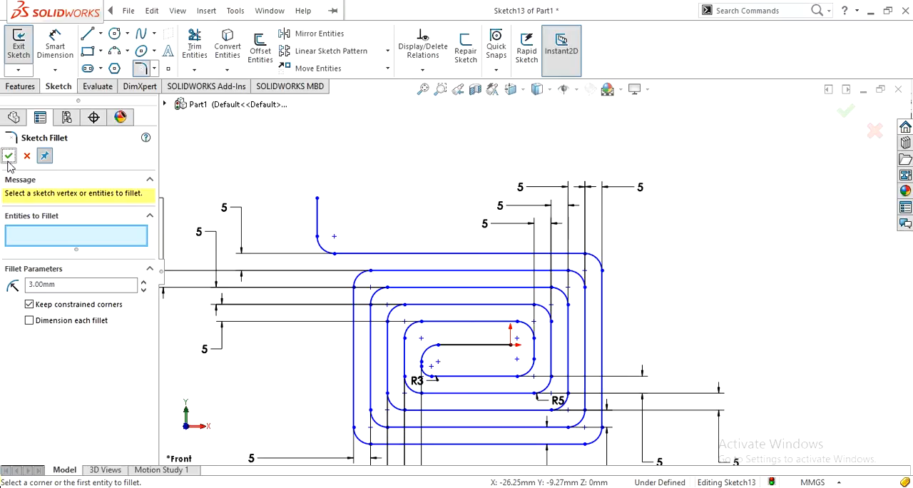
click(8, 156)
key(z)
key(z)
click(853, 117)
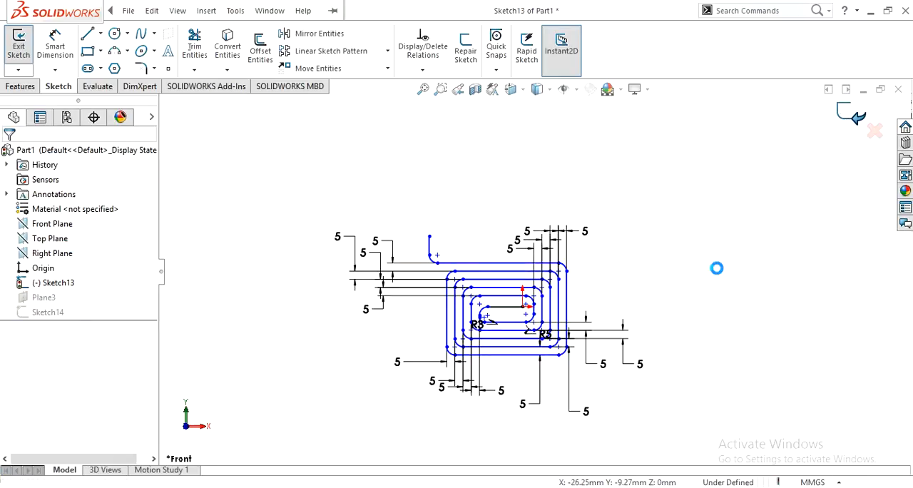
Try to sweep the 15 × 9 mm rounded rectangle along the spiral path, and cancel the sweep.
mouse_move(680, 300)
middle_down()
mouse_move(591, 346)
mouse_move(546, 347)
mouse_move(536, 357)
middle_up()
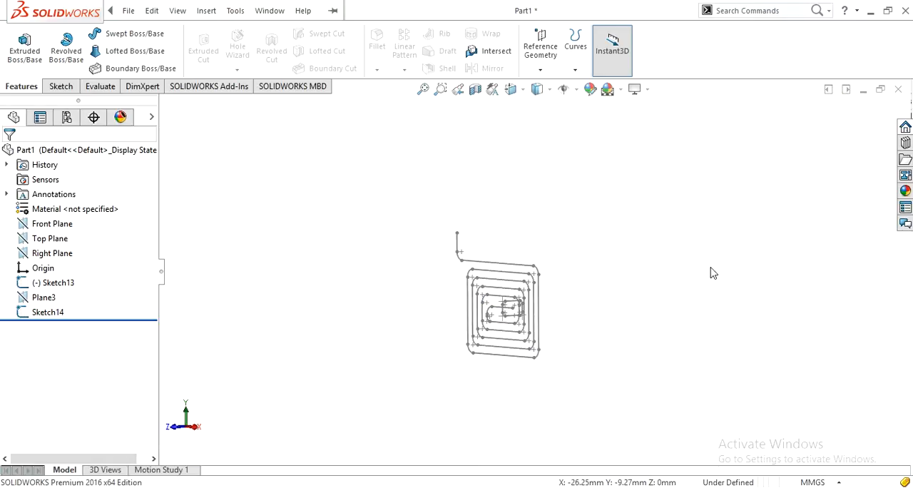
click(133, 34)
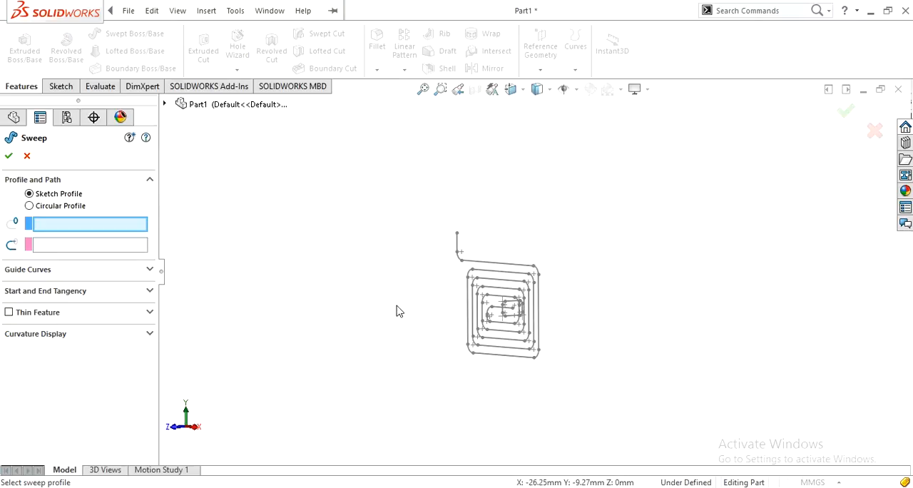
scroll(440, 319, down, 4)
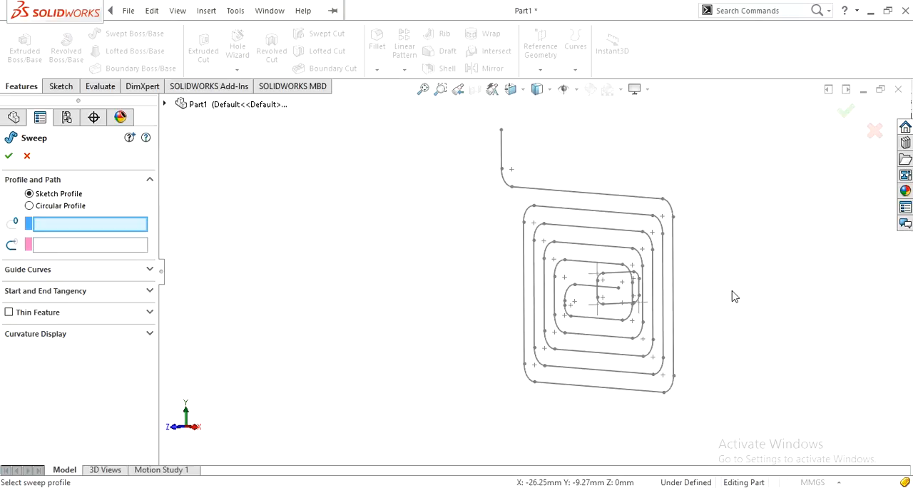
scroll(735, 297, down, 2)
click(524, 311)
click(470, 320)
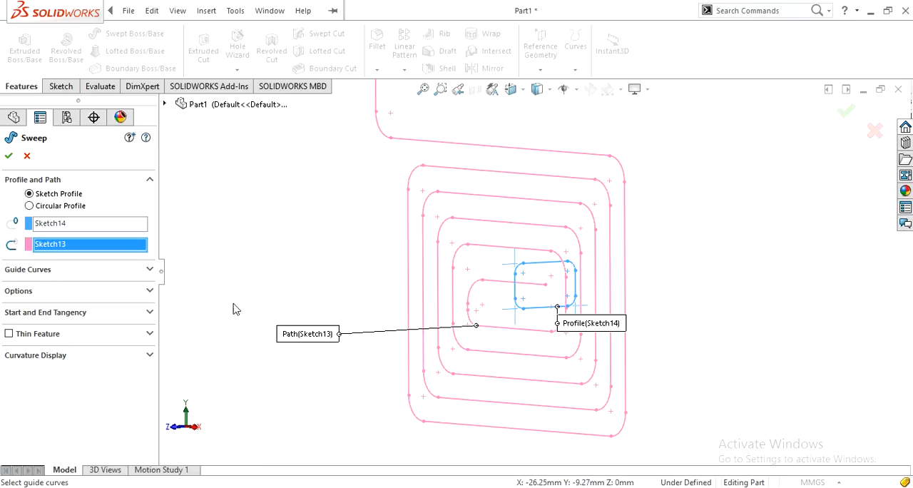
drag(602, 340, 674, 346)
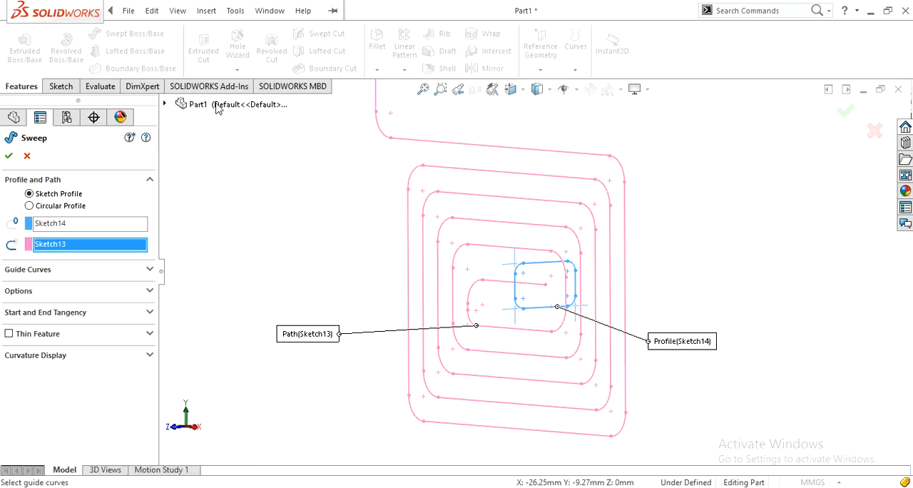
click(8, 155)
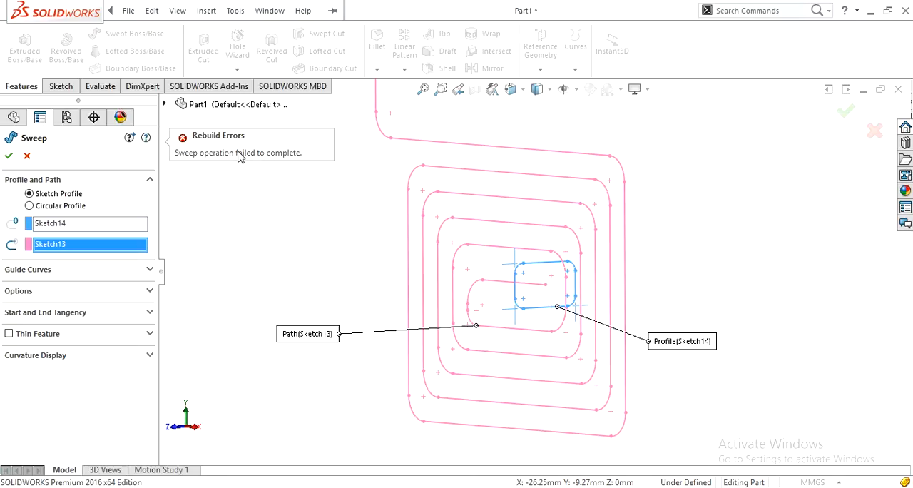
click(27, 155)
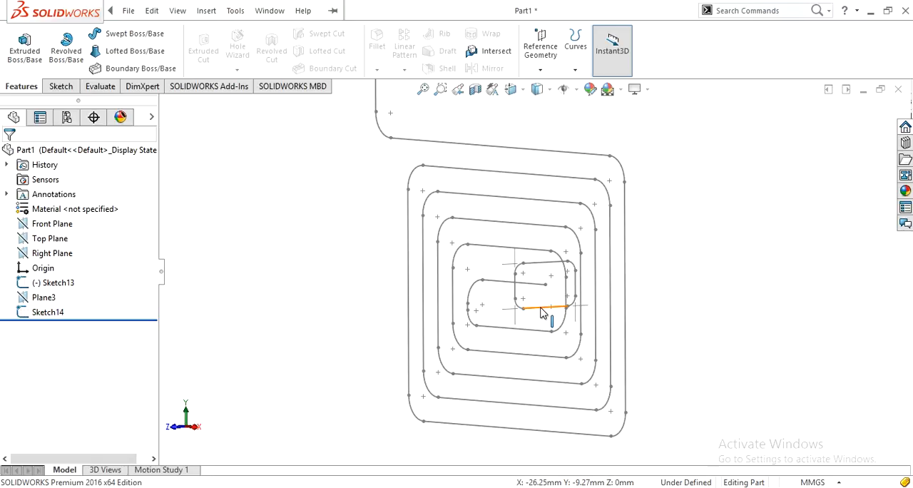
Edit the rounded rectangle profile sketch, set its height to 6 mm, and exit the sketch.
click(534, 312)
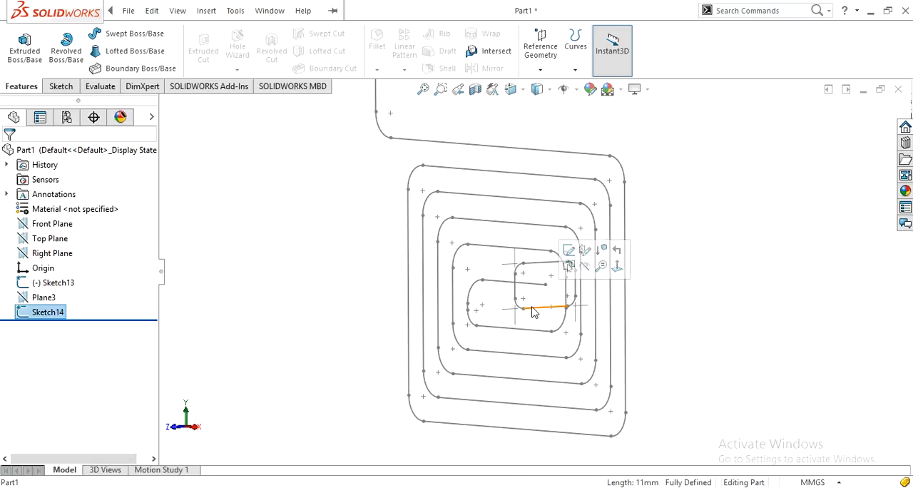
click(568, 250)
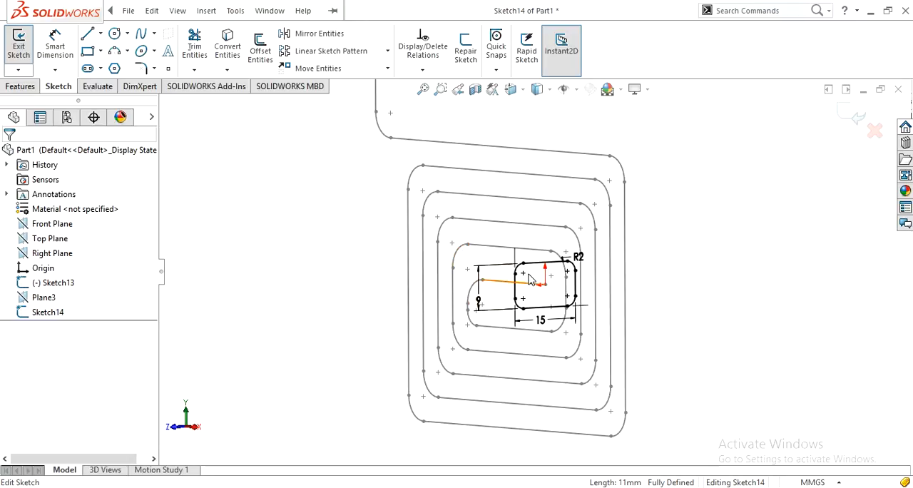
click(479, 300)
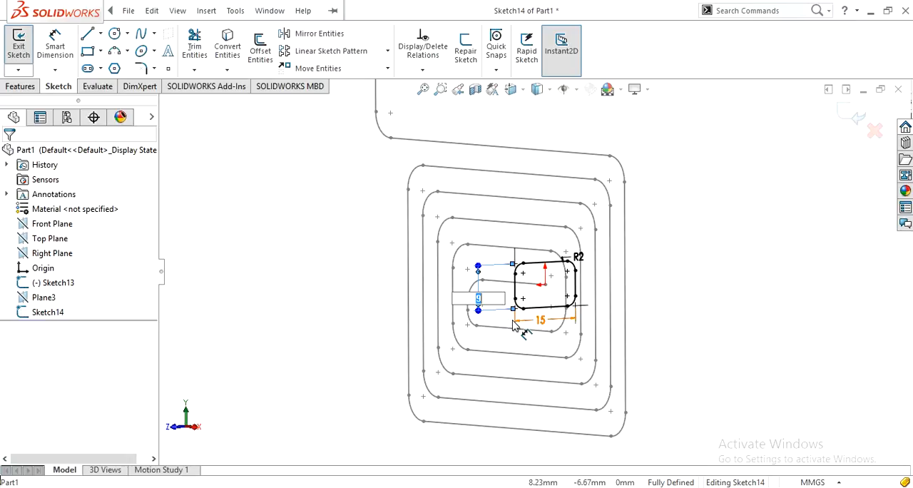
text(6)
key(Return)
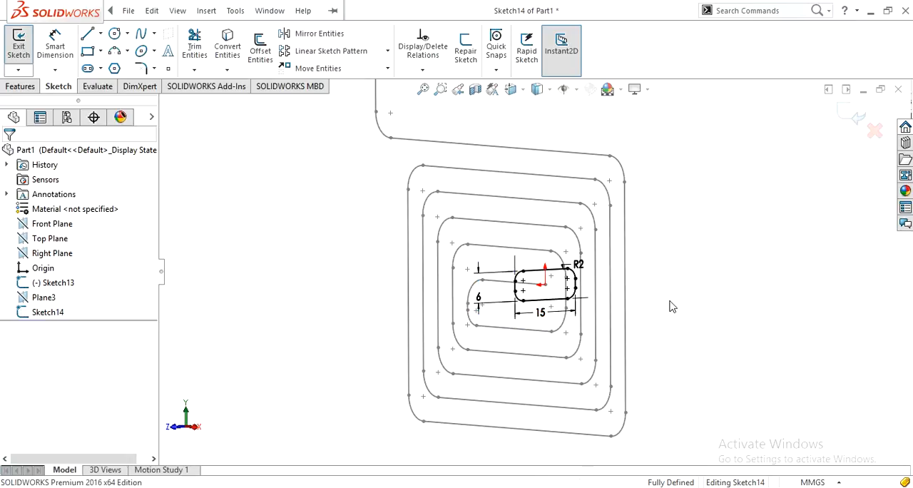
click(858, 121)
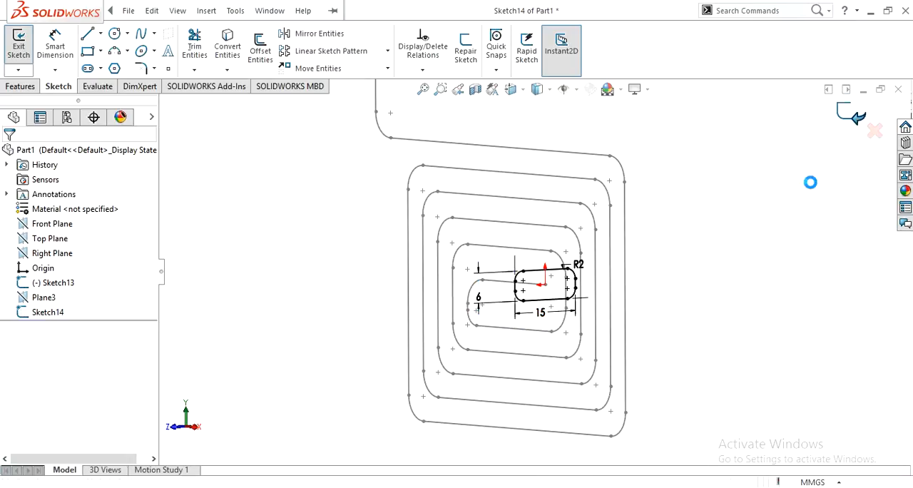
Sweep the 15 × 6 mm rounded rectangle profile along the rectangular spiral path to form the solid coil.
click(120, 35)
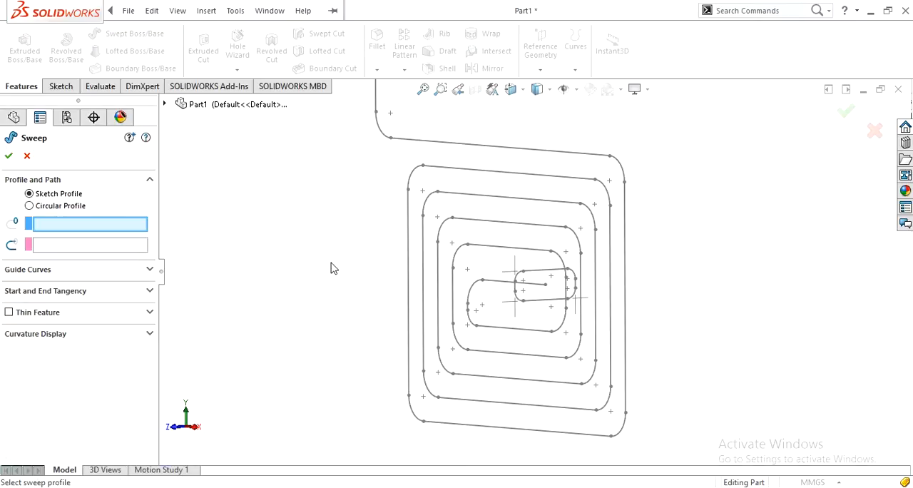
click(540, 304)
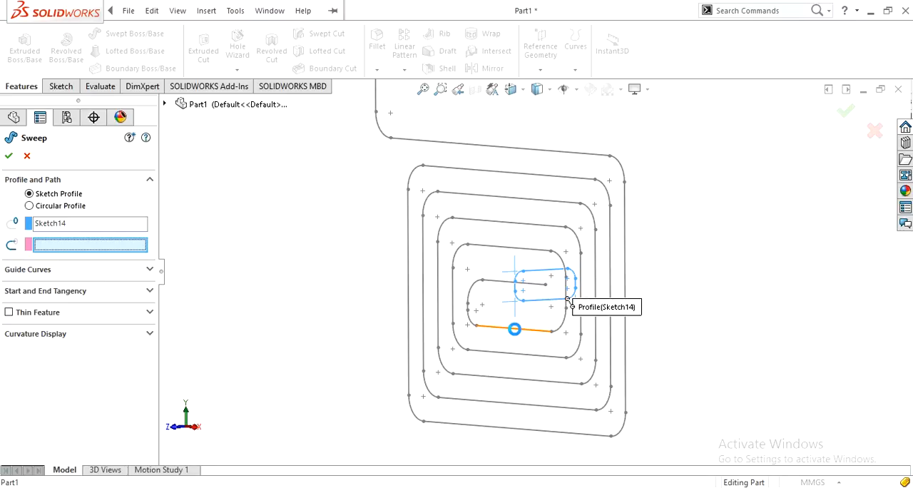
click(514, 329)
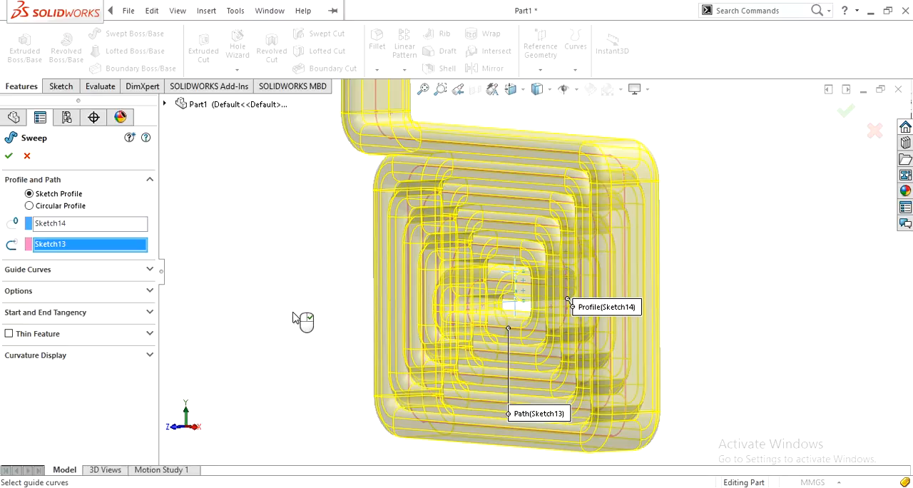
scroll(293, 312, up, 3)
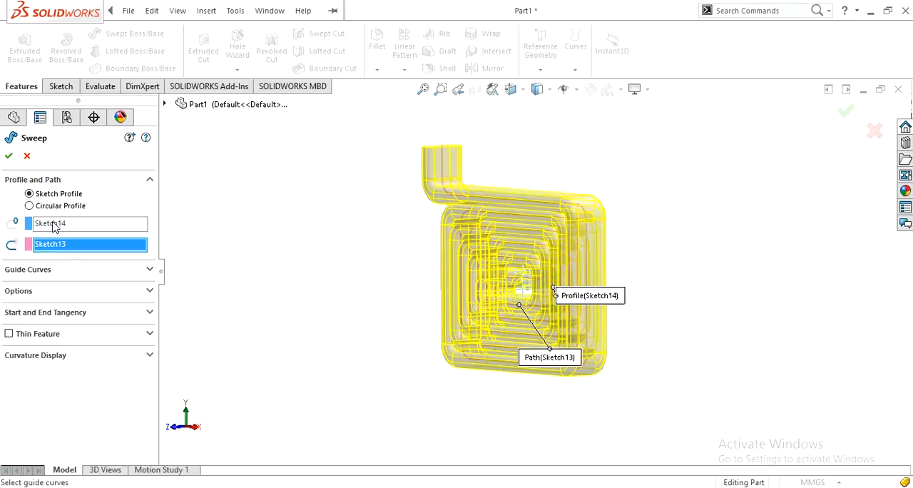
click(14, 156)
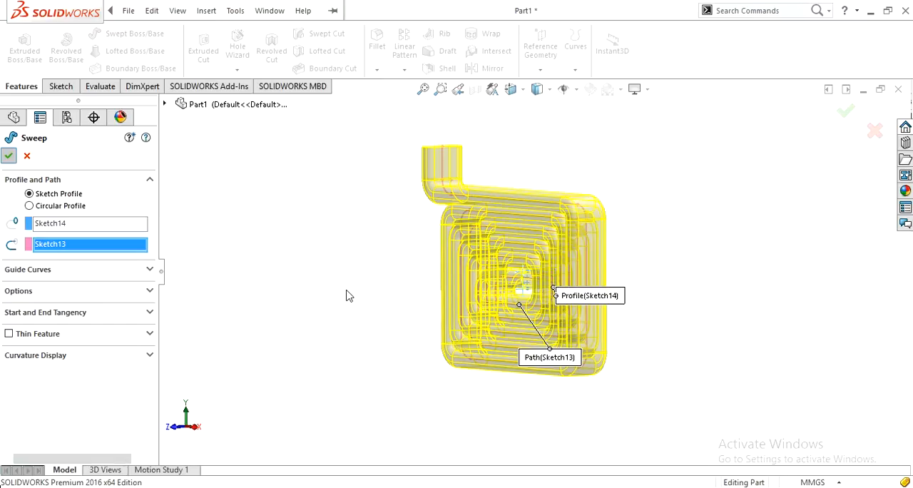
click(347, 296)
mouse_move(347, 295)
middle_down()
mouse_move(363, 284)
mouse_move(408, 289)
mouse_move(533, 367)
mouse_move(566, 362)
mouse_move(517, 331)
mouse_move(379, 299)
mouse_move(365, 307)
mouse_move(381, 328)
mouse_move(371, 321)
middle_up()
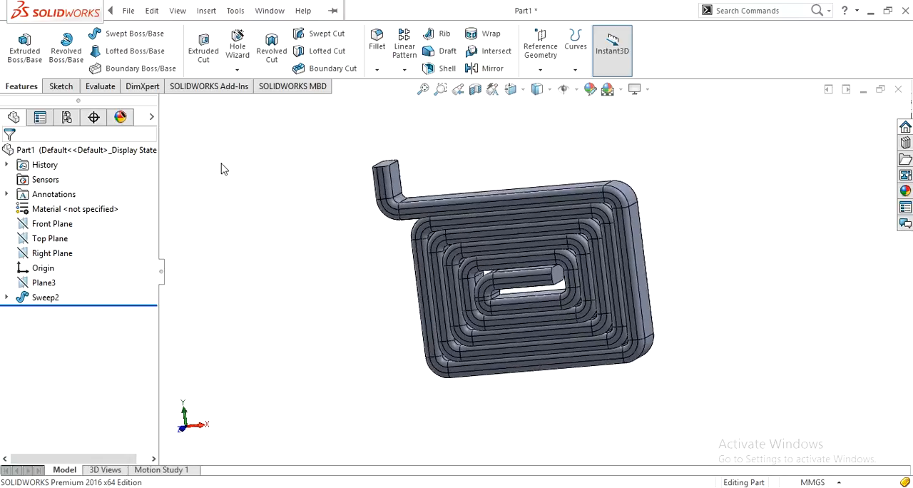
Assign the Copper material from the Copper Alloys category to the part.
right_click(80, 209)
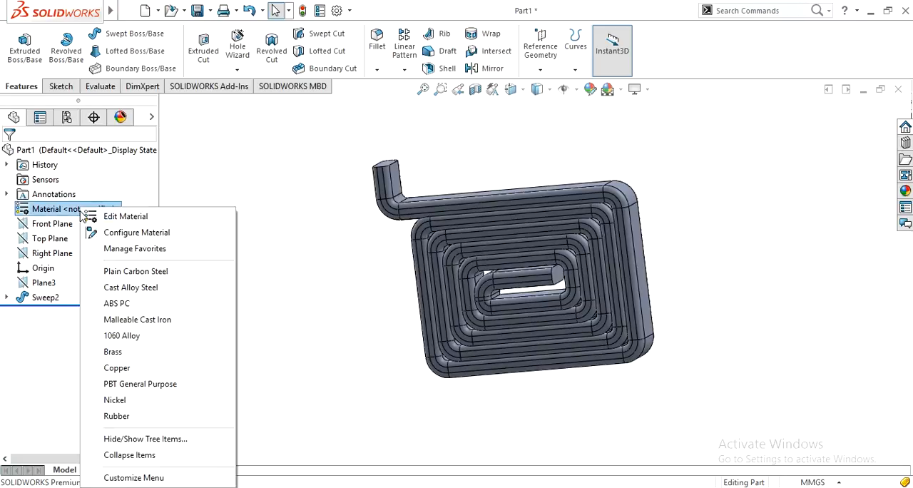
click(114, 217)
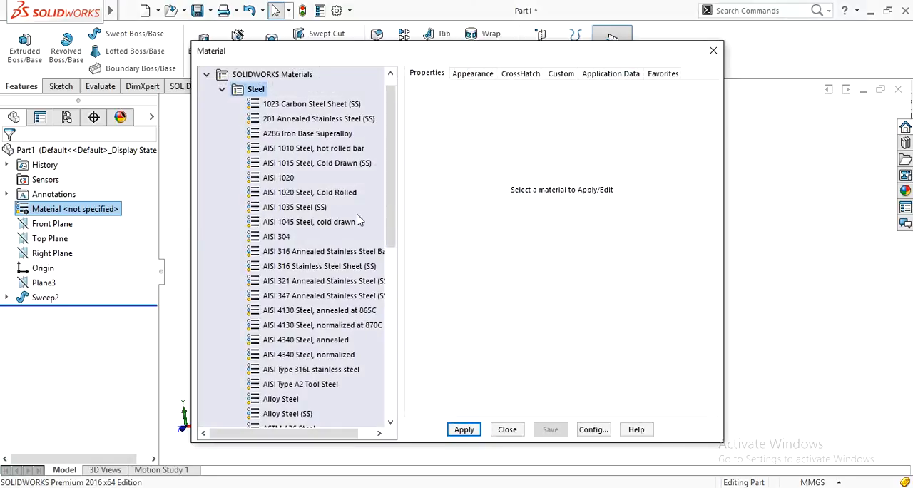
scroll(346, 220, down, 5)
scroll(330, 232, down, 3)
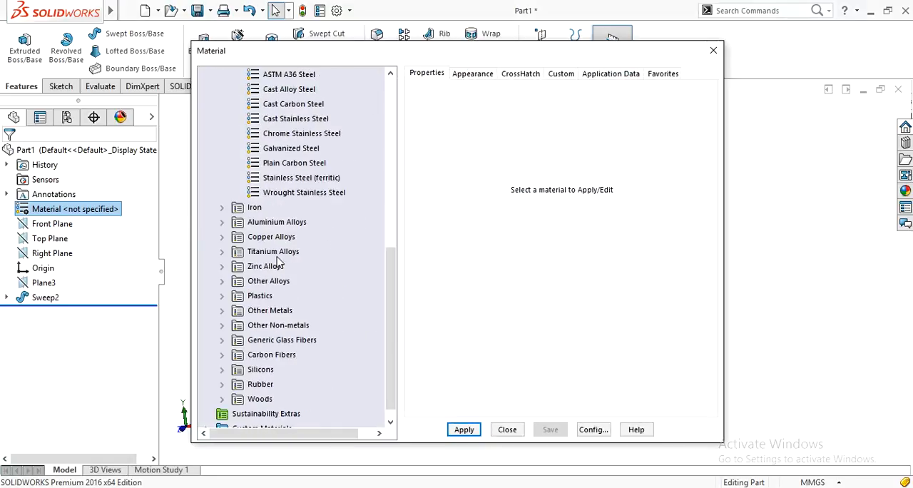
click(222, 237)
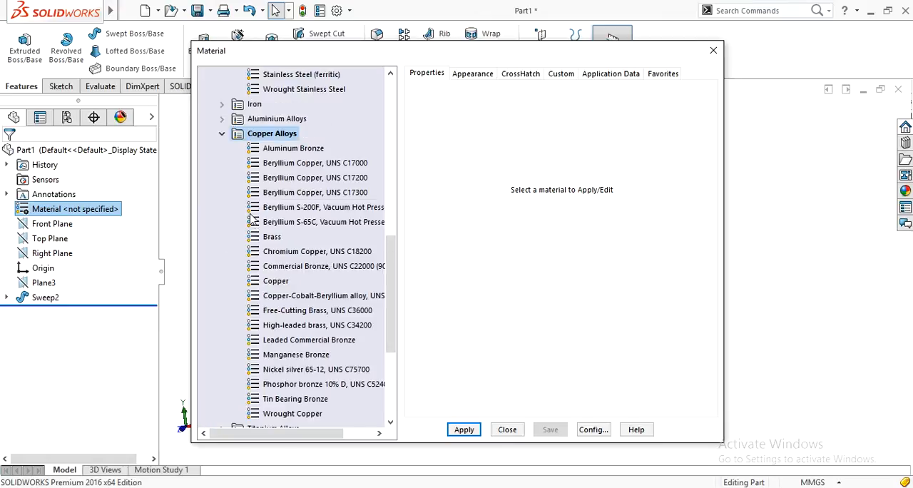
scroll(242, 239, down, 2)
click(268, 192)
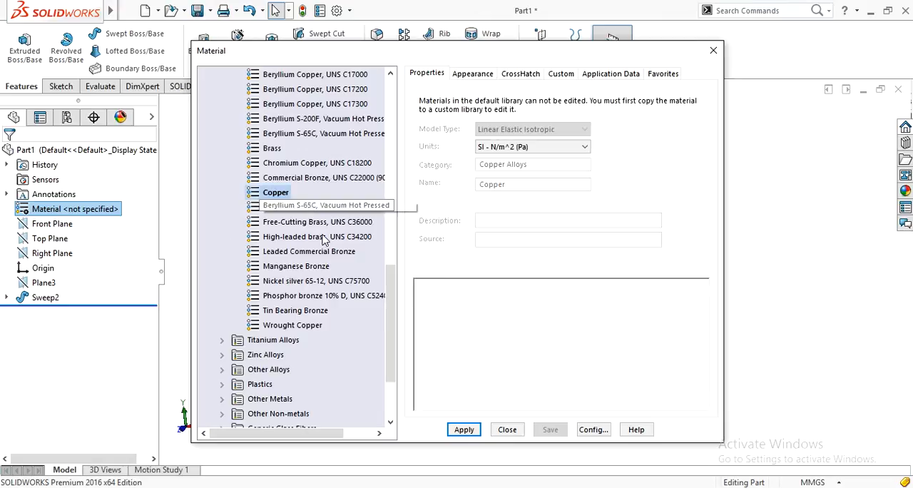
click(466, 430)
click(509, 433)
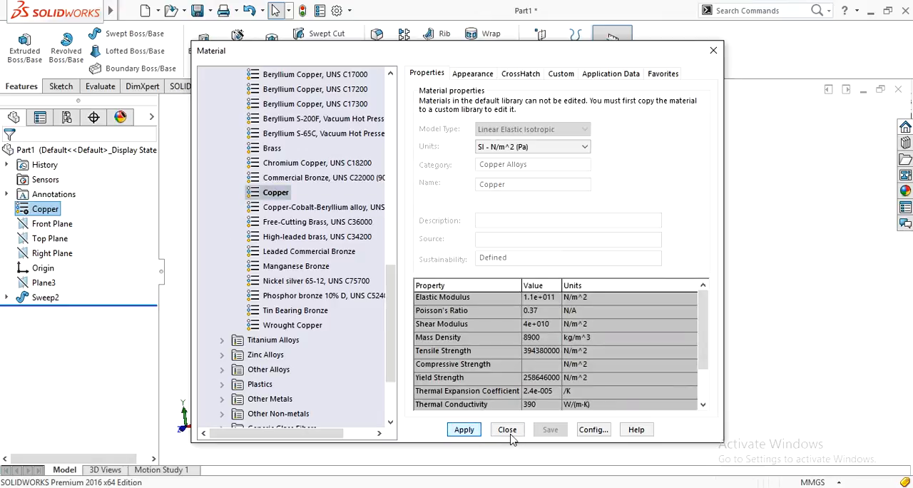
middle_drag(601, 414, 363, 416)
middle_drag(366, 267, 383, 392)
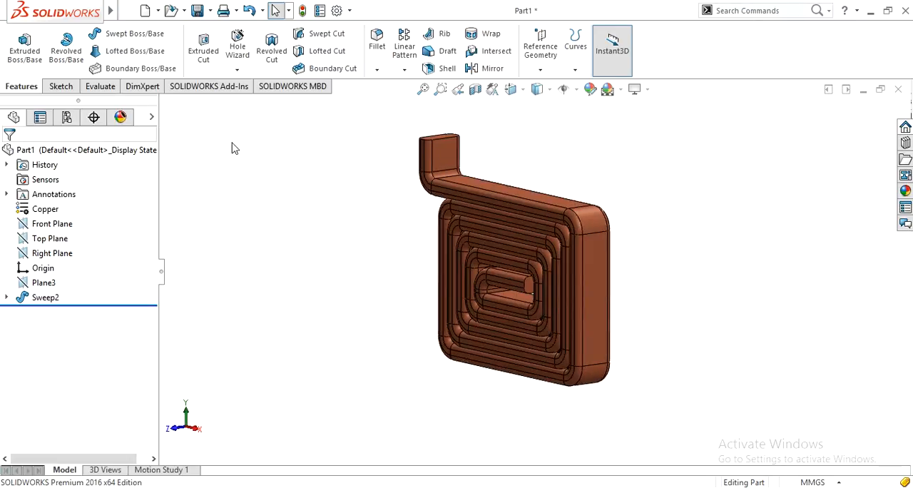
Evaluate the coil's mass properties, check its mass in grams, and close the report.
click(99, 87)
click(55, 50)
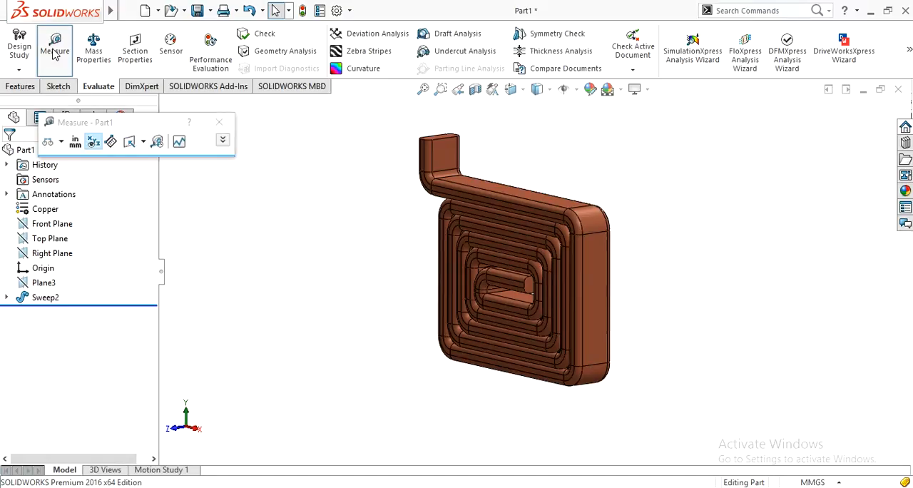
click(219, 122)
click(95, 53)
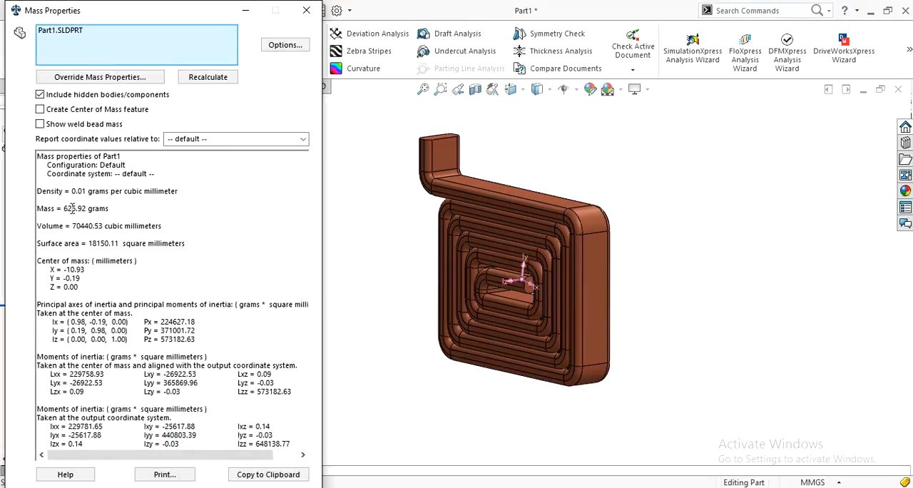
drag(64, 209, 119, 211)
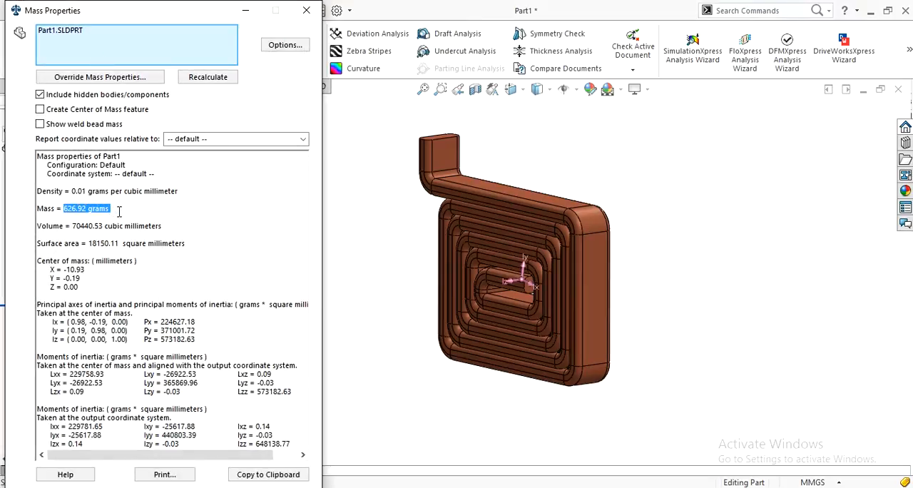
click(104, 225)
double_click(65, 208)
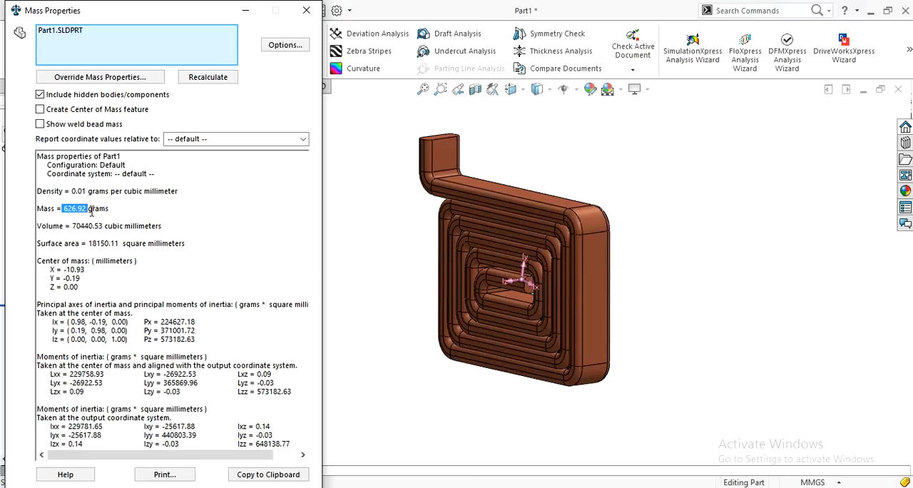
click(304, 12)
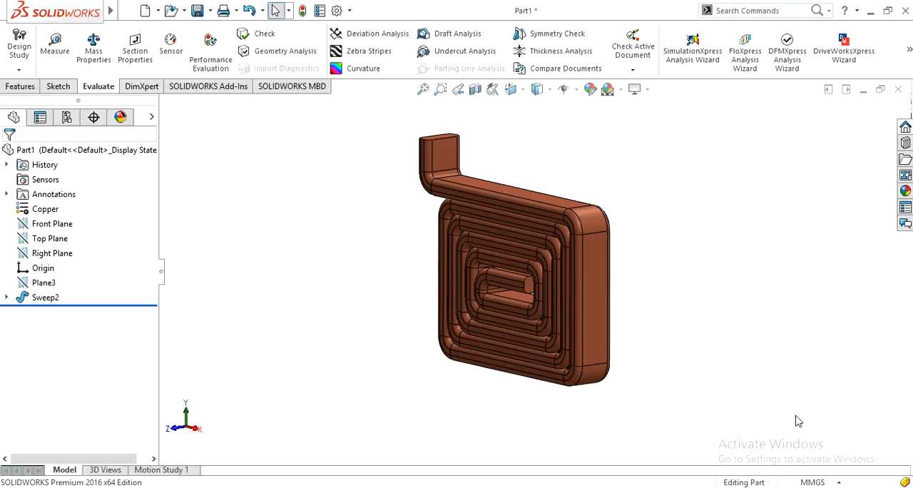
Set the document units to MKS (meter, kilogram, second) and check the coil's mass in kilograms.
click(818, 483)
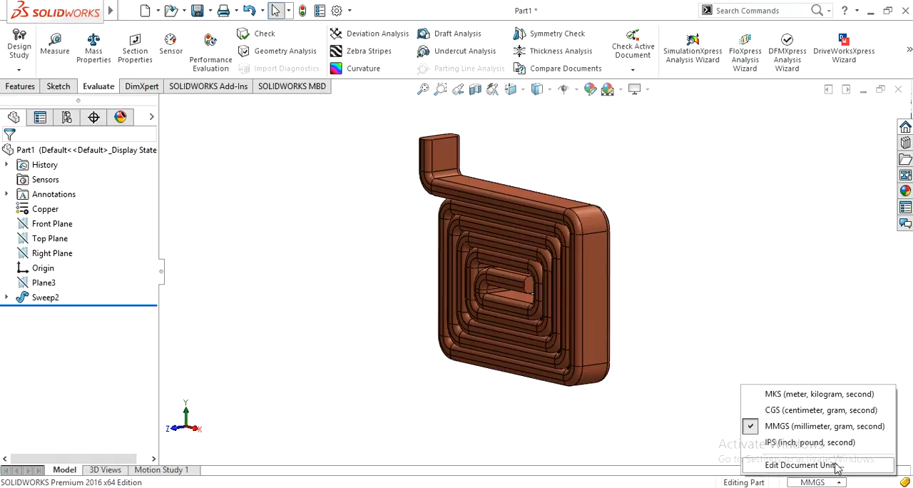
click(837, 398)
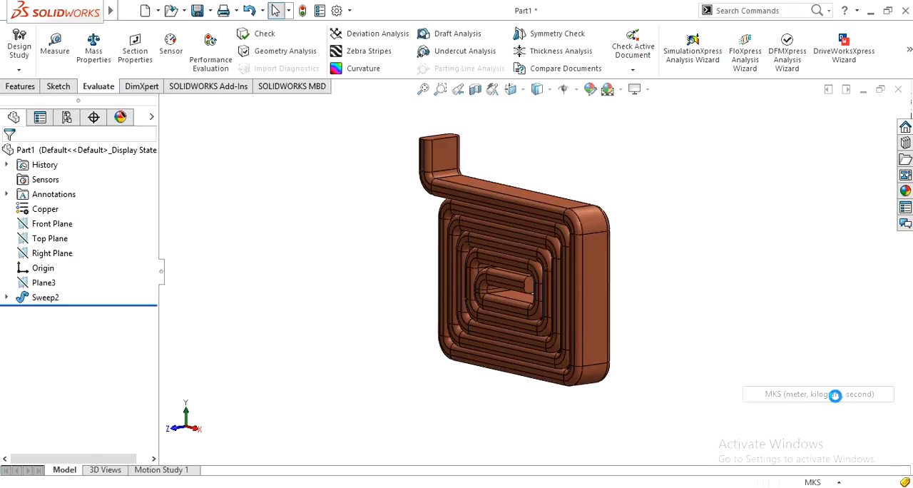
click(94, 54)
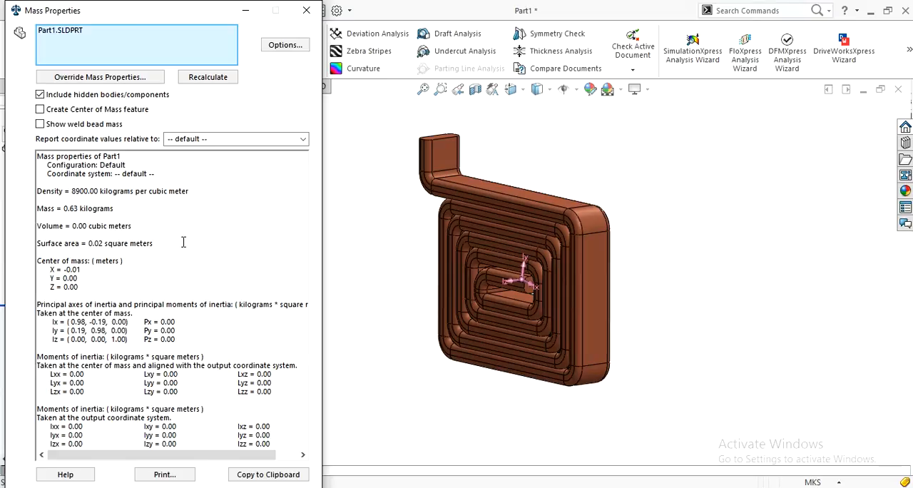
drag(65, 209, 128, 206)
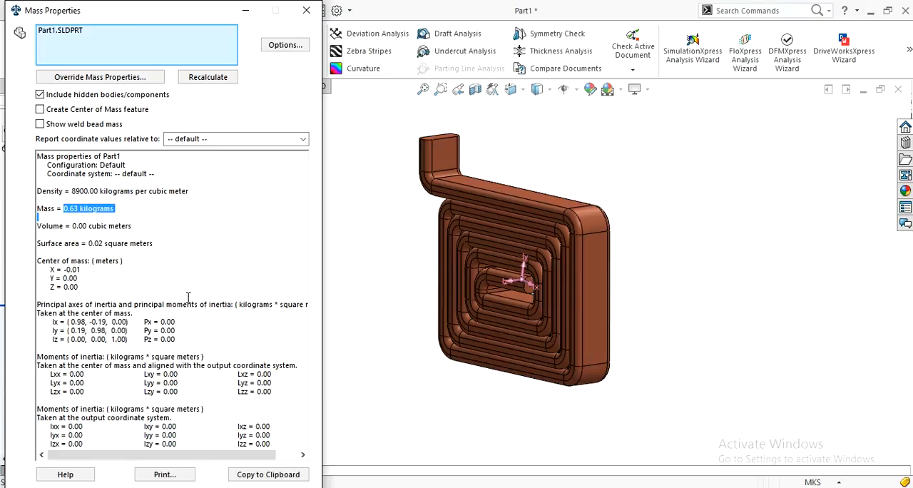
click(306, 10)
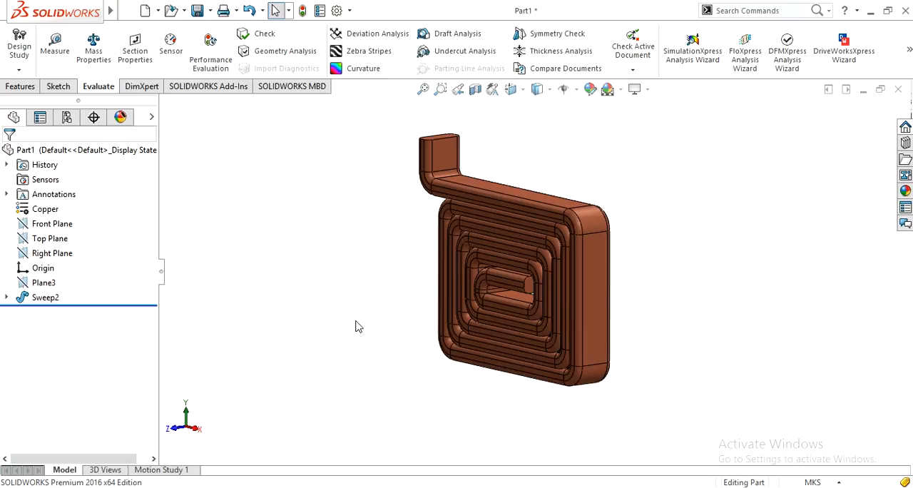
mouse_move(356, 324)
middle_down()
mouse_move(367, 320)
mouse_move(342, 307)
mouse_move(354, 313)
middle_up()
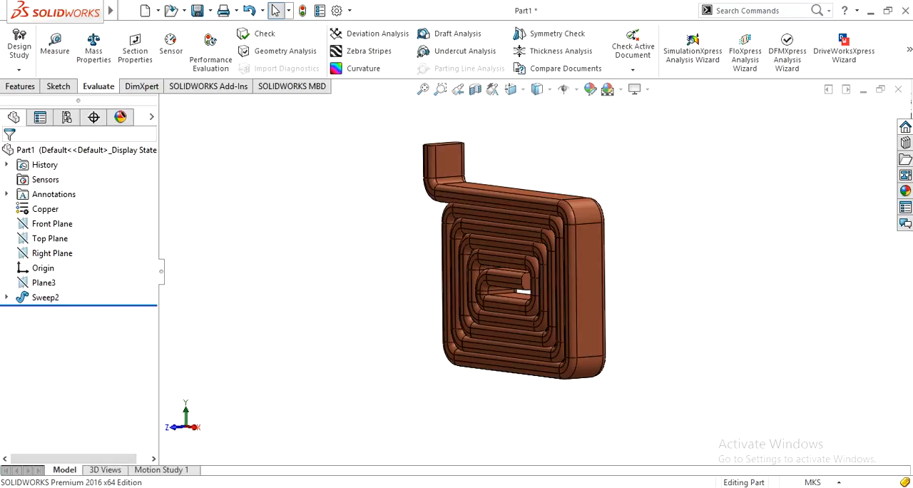
right_click(805, 473)
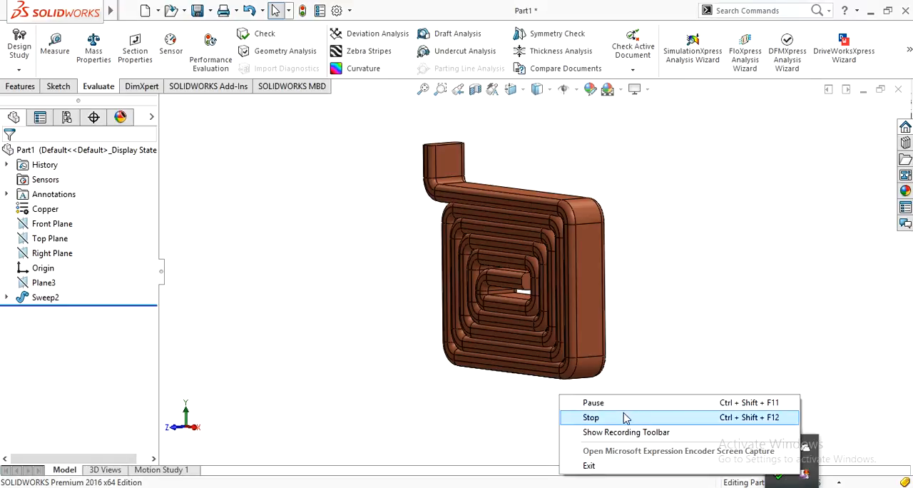